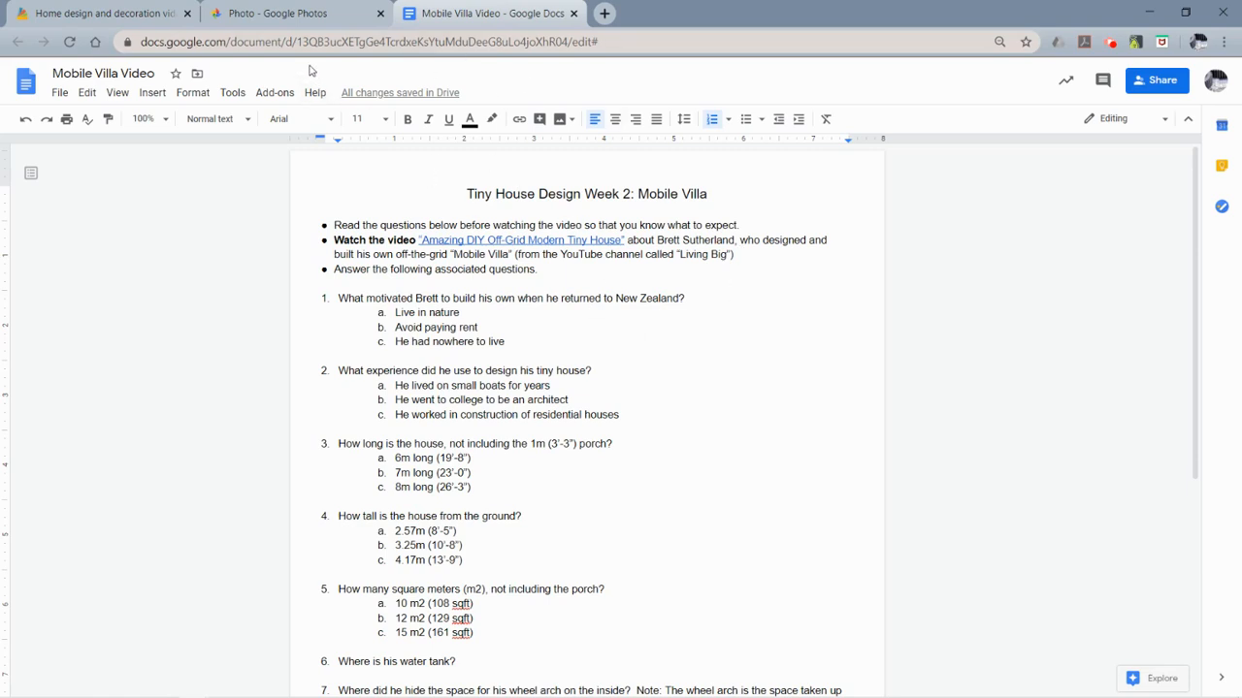
View the hand-drawn floor plan in Google Photos, then switch to Homestyler and create a new blank design.
left_click(290, 17)
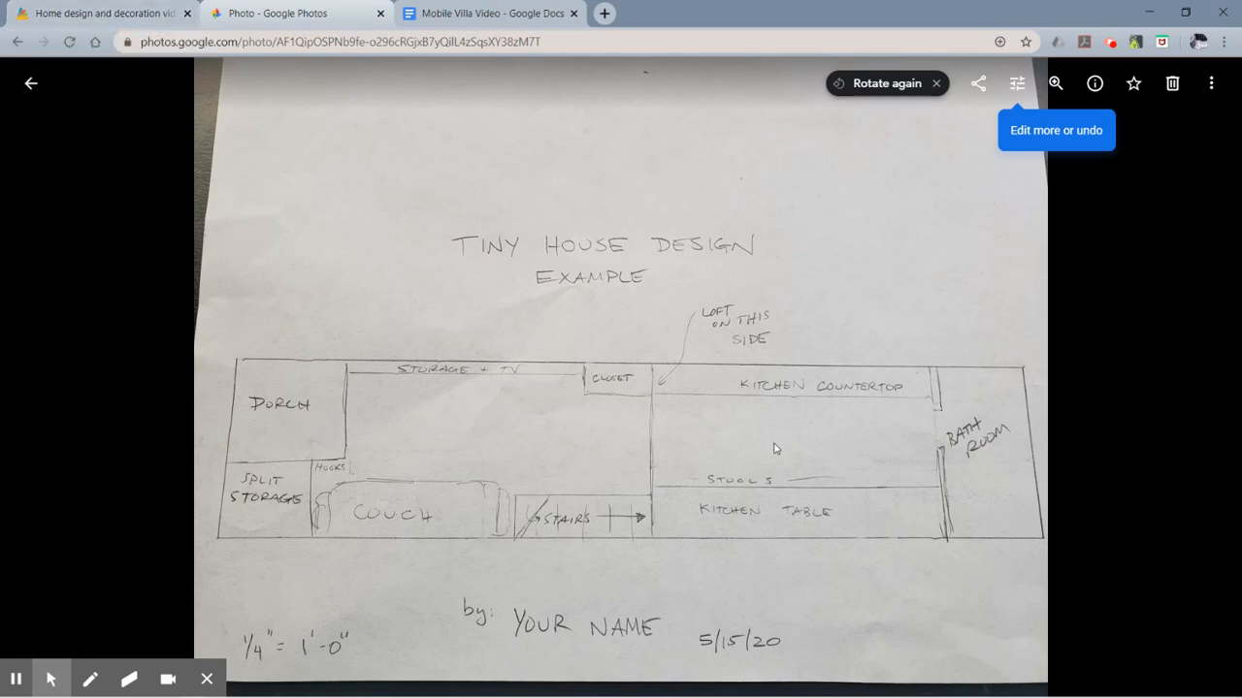
left_click(97, 14)
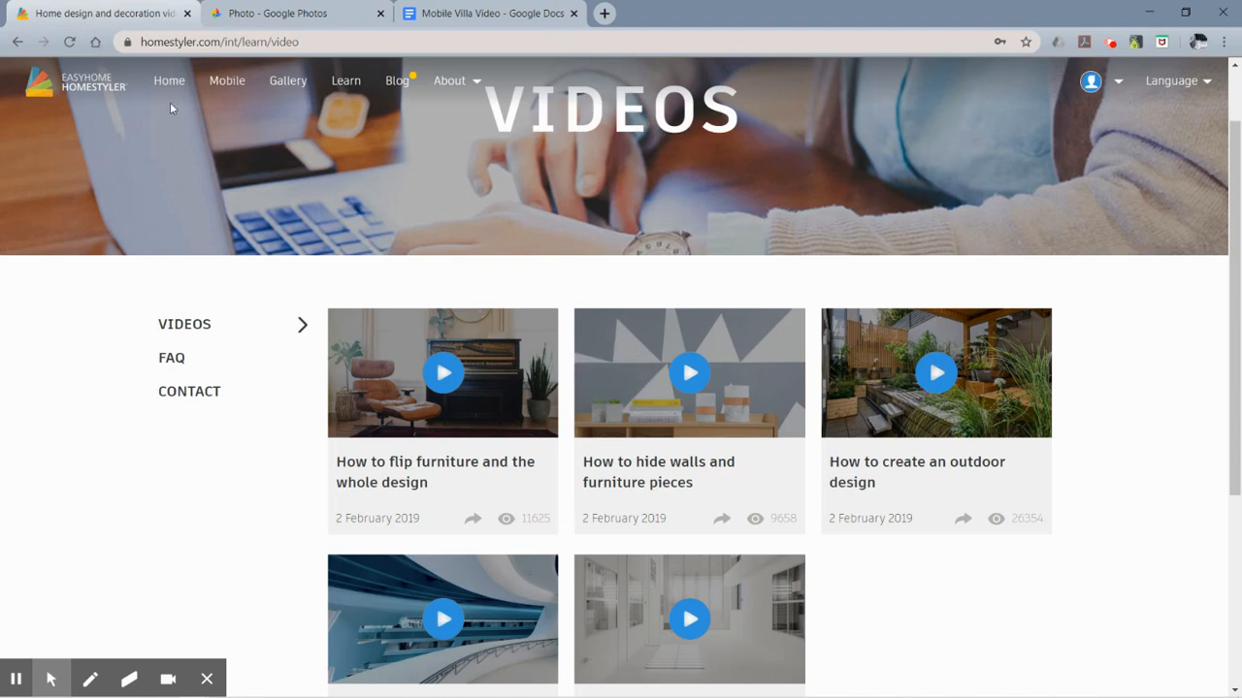
mouse_move(1115, 94)
left_click(163, 84)
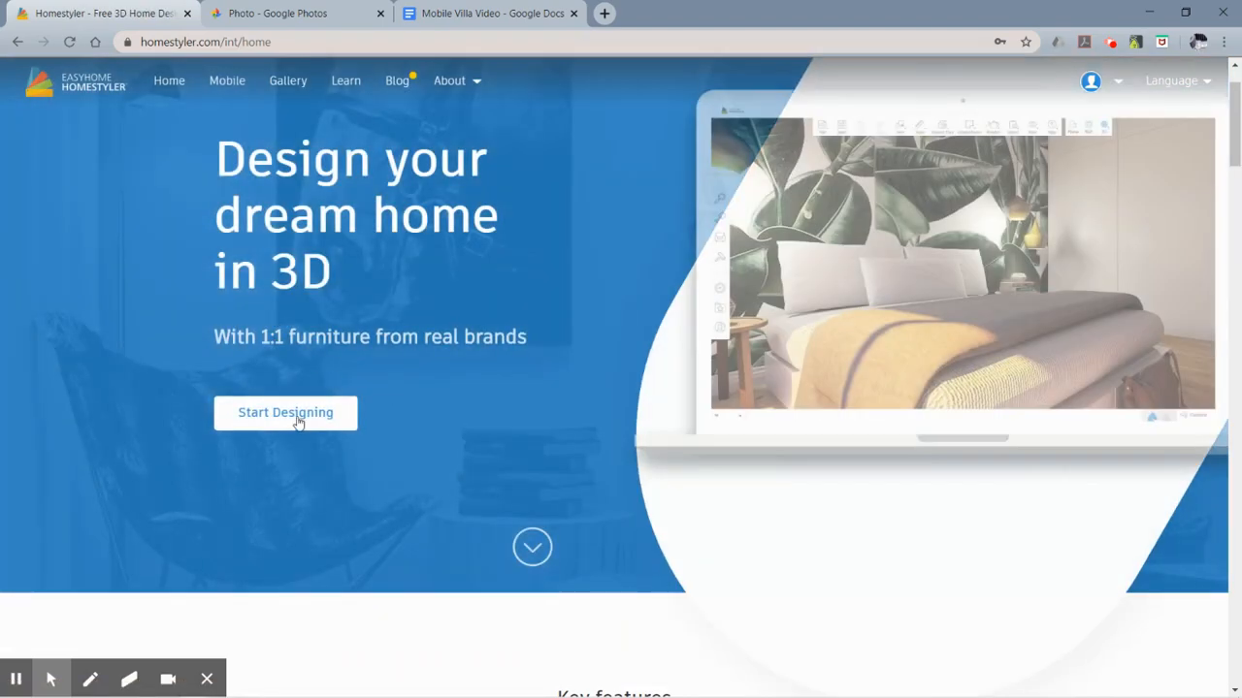
left_click(291, 424)
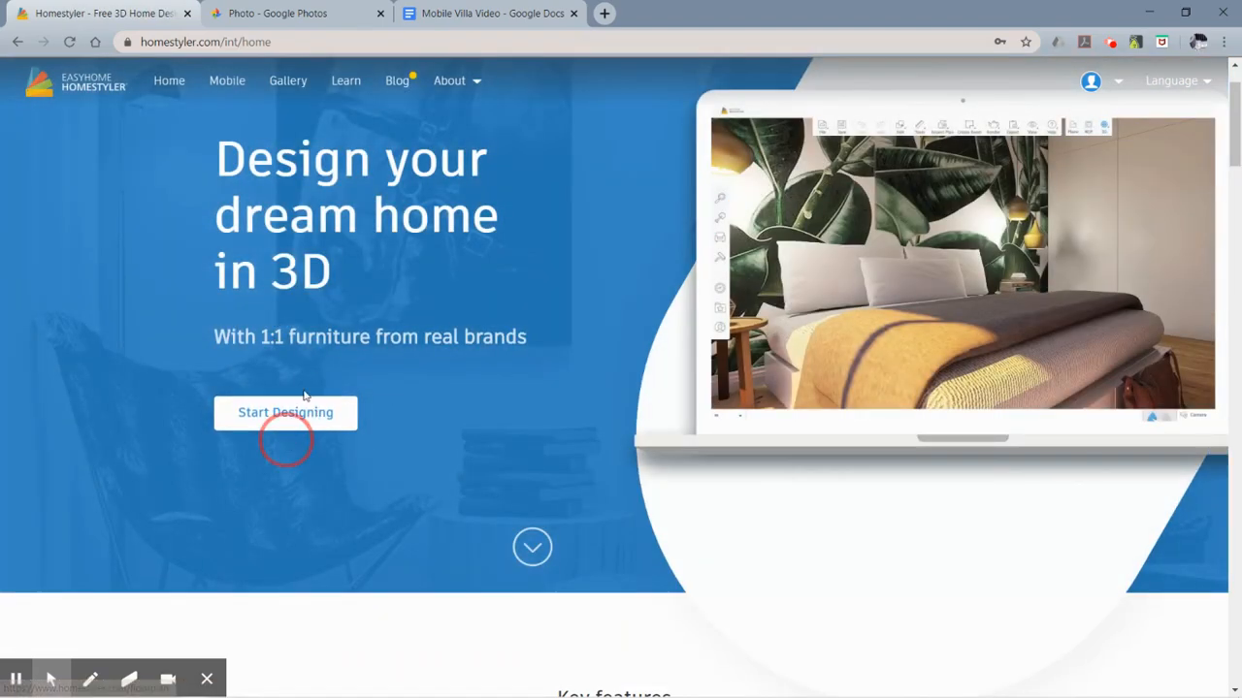
left_click(300, 424)
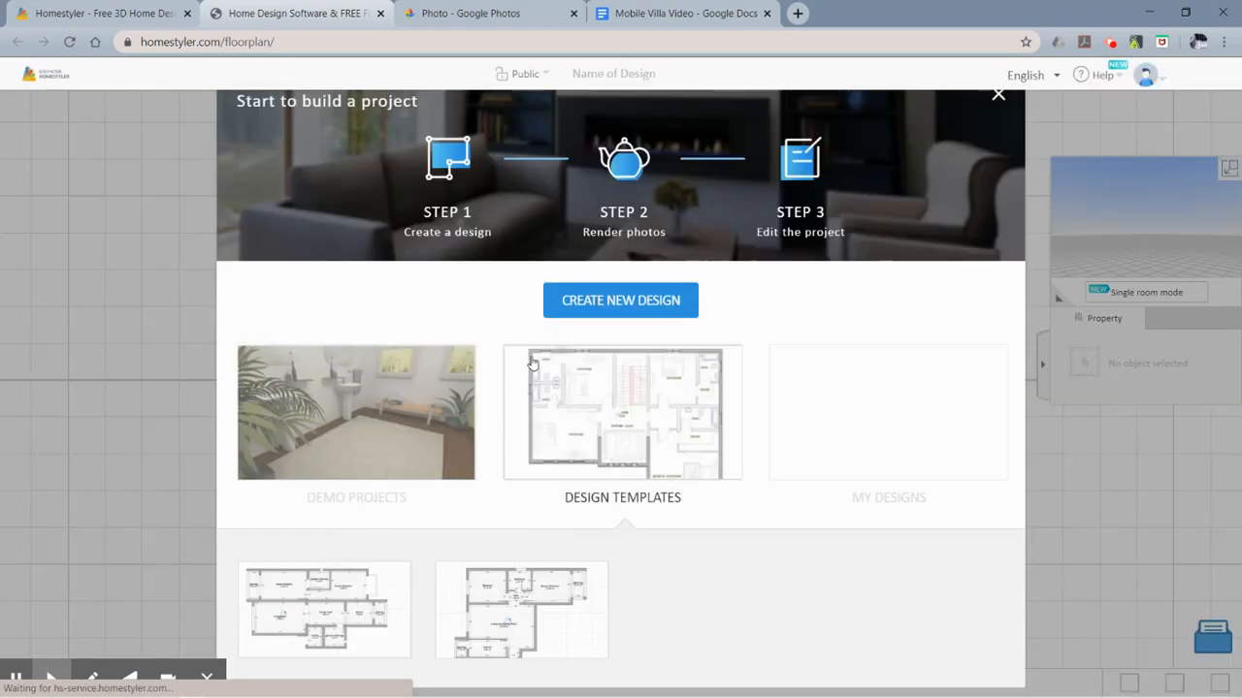
left_click(550, 313)
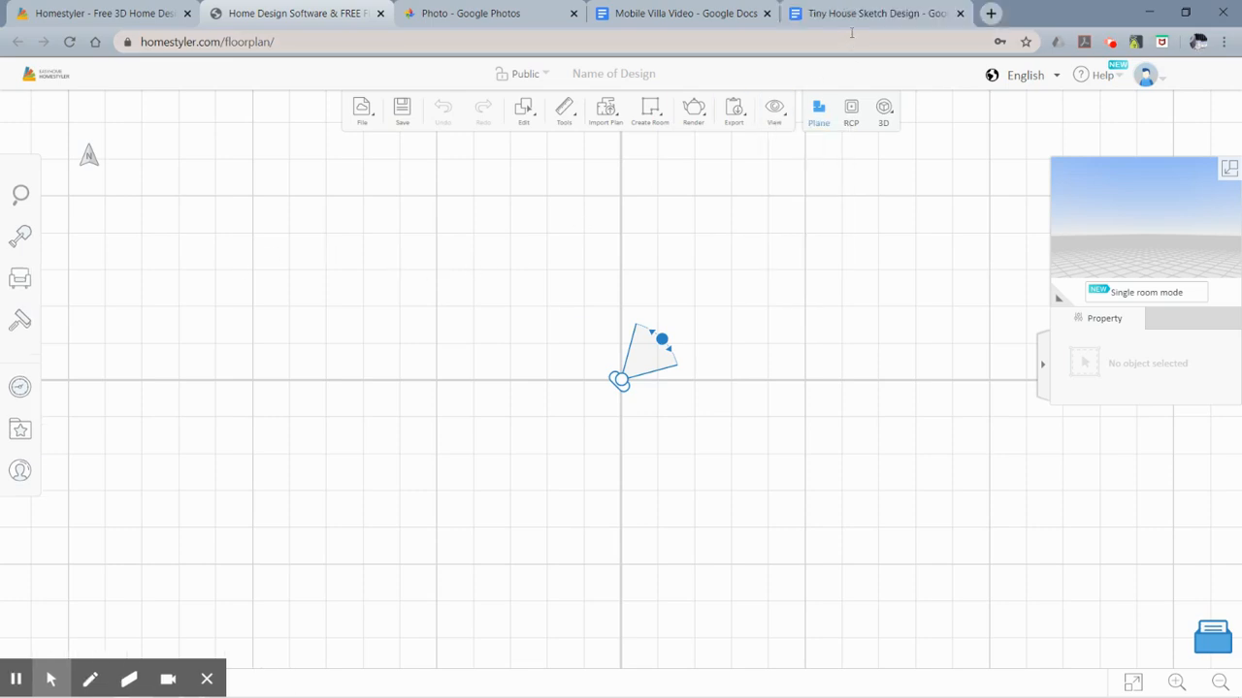
Review the footprint requirements in the Tiny House Sketch Design document and close the extra Homestyler home page.
left_click(849, 17)
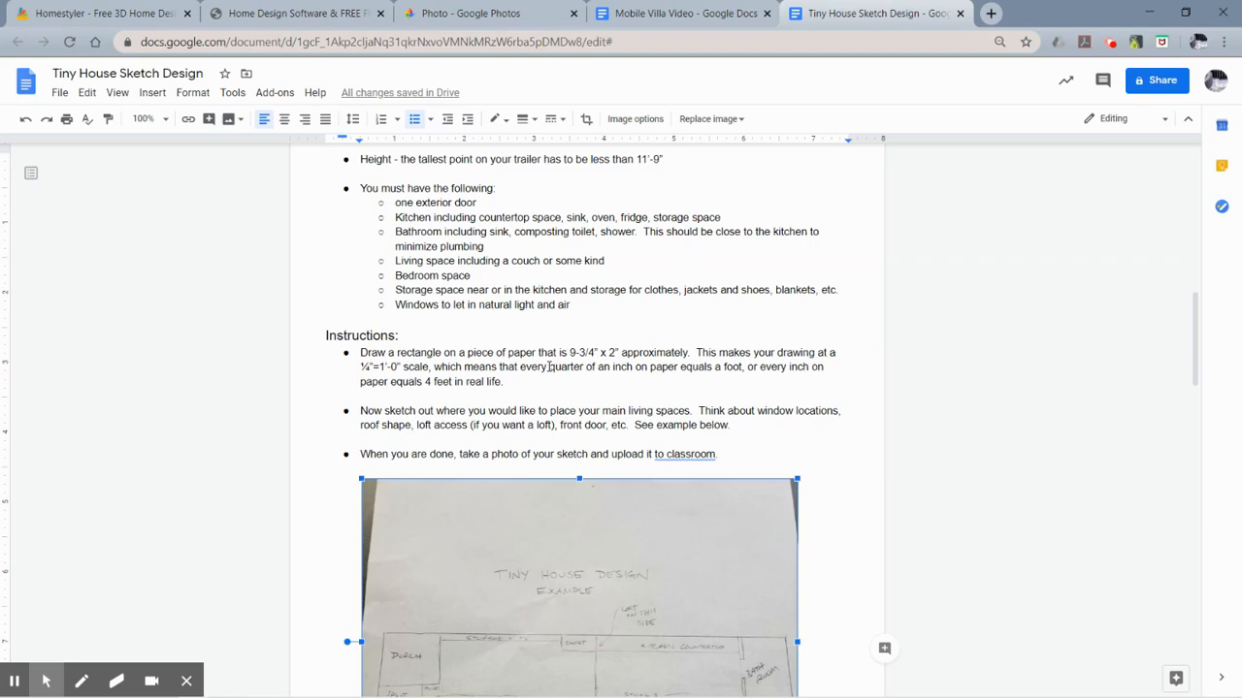
scroll(549, 367, "up", 1)
scroll(549, 367, "up", 2)
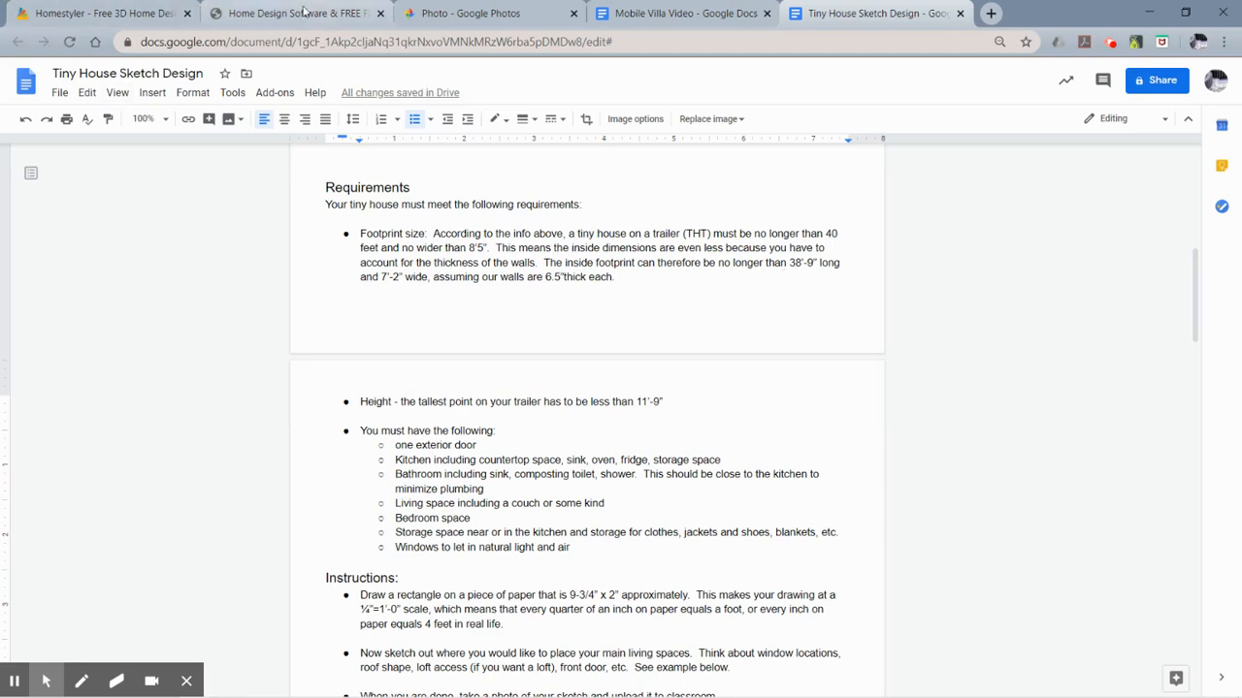
left_click(123, 15)
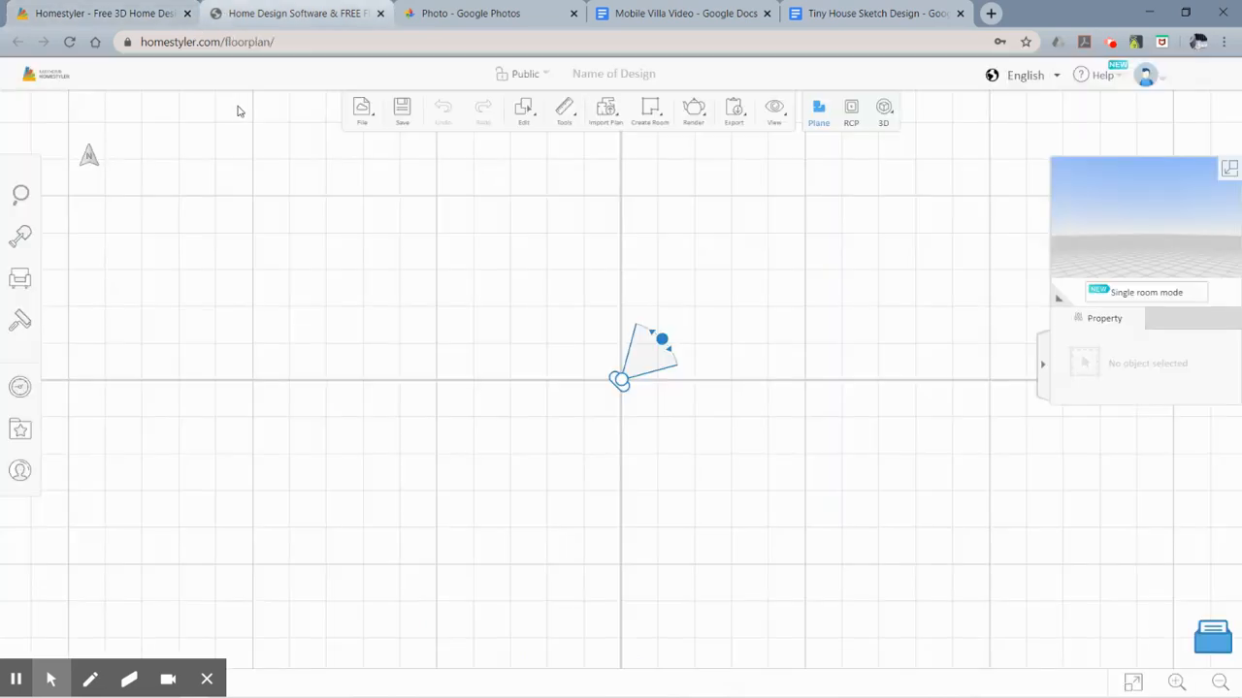
left_click(189, 12)
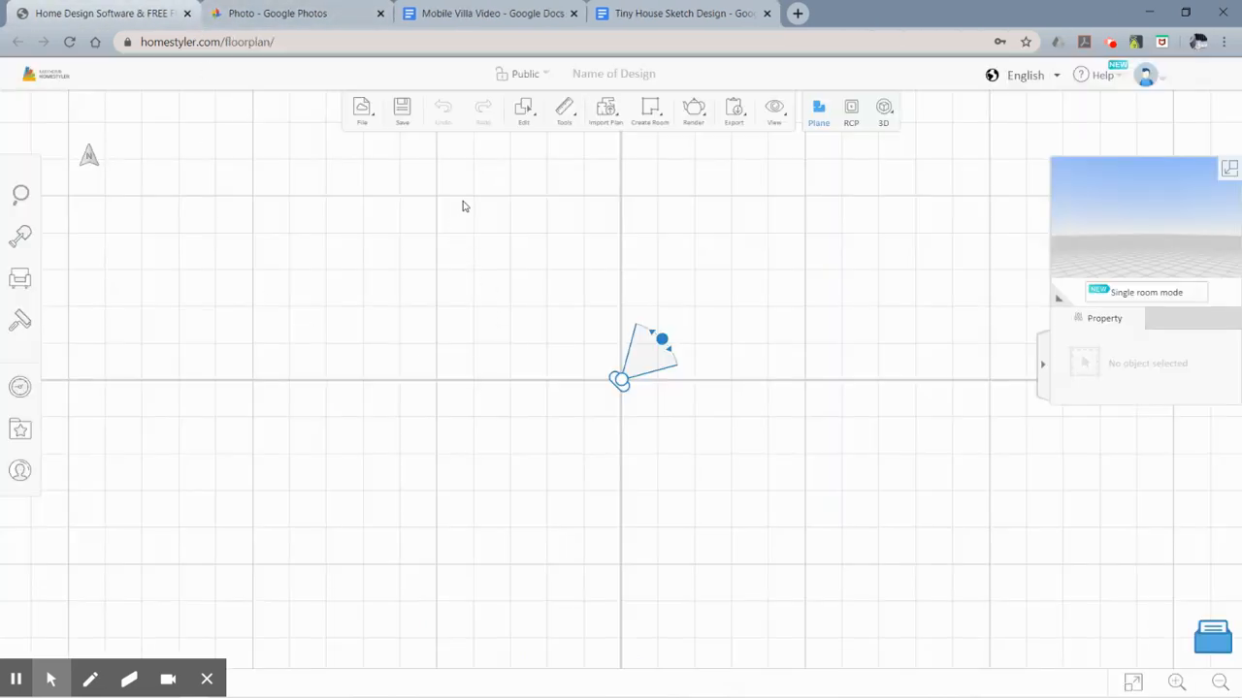
Draw a rectangular room 38' 9" long and 7' 2" wide as the tiny house's interior footprint.
mouse_move(651, 107)
left_click(665, 215)
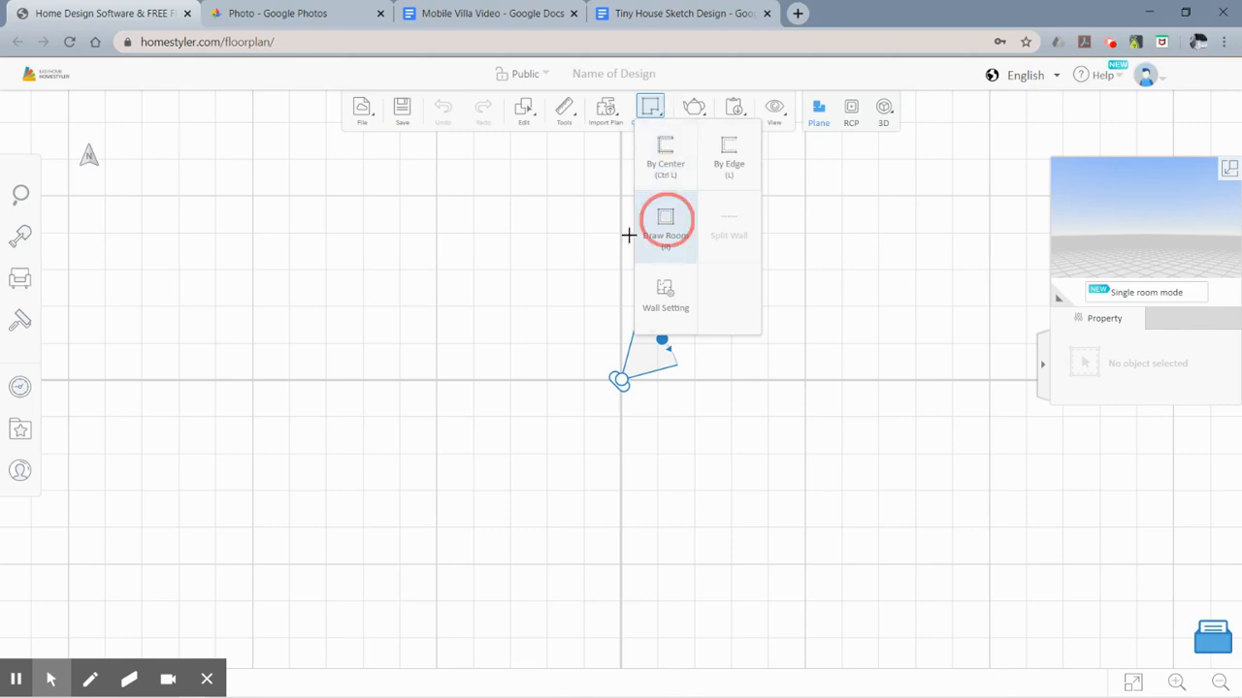
scroll(253, 249, "down", 3)
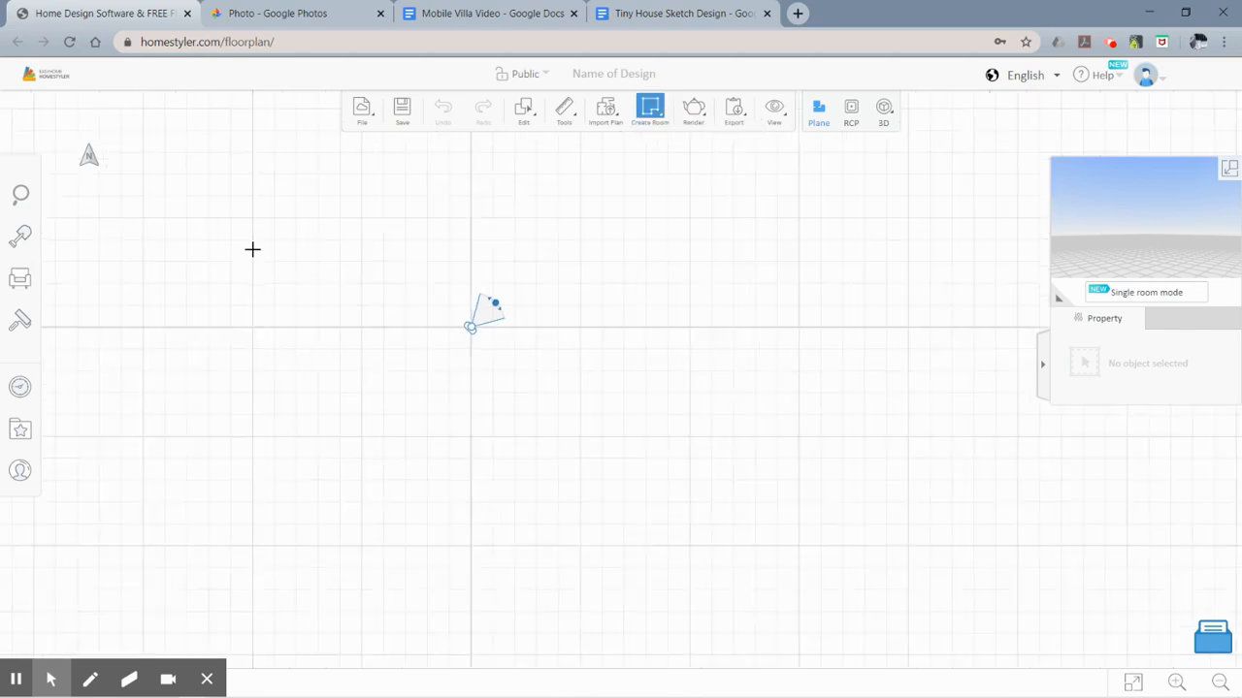
left_click(321, 240)
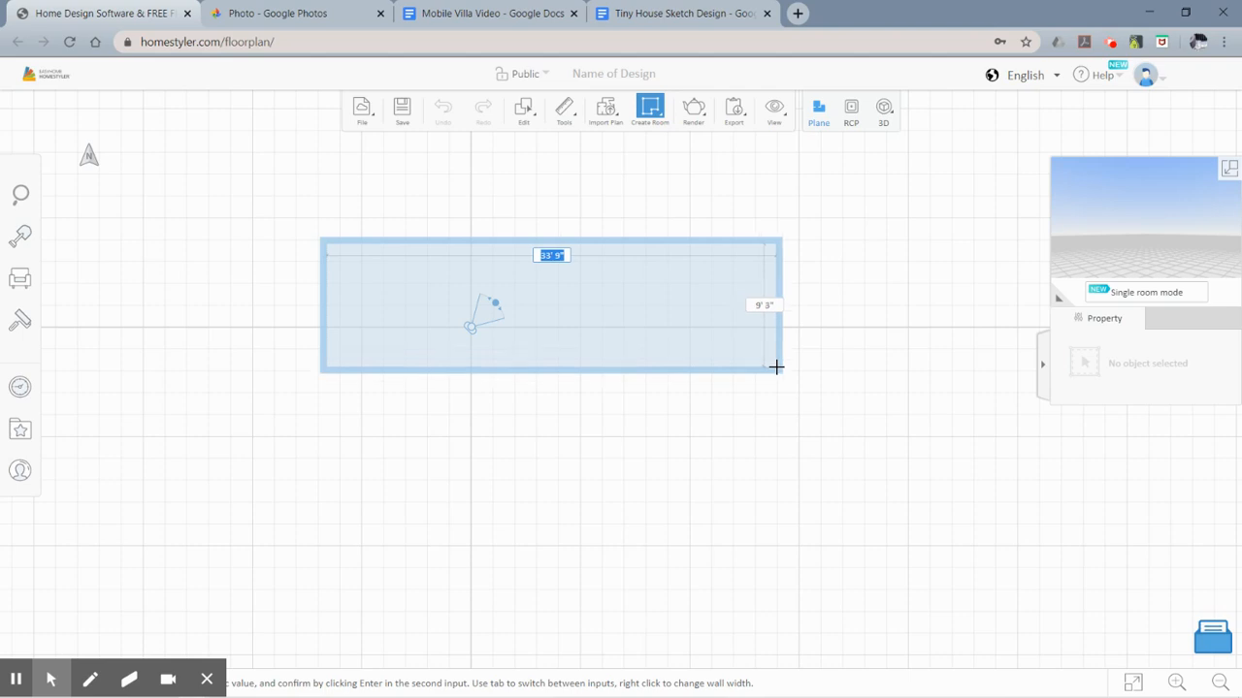
type("38'9")
key("Tab")
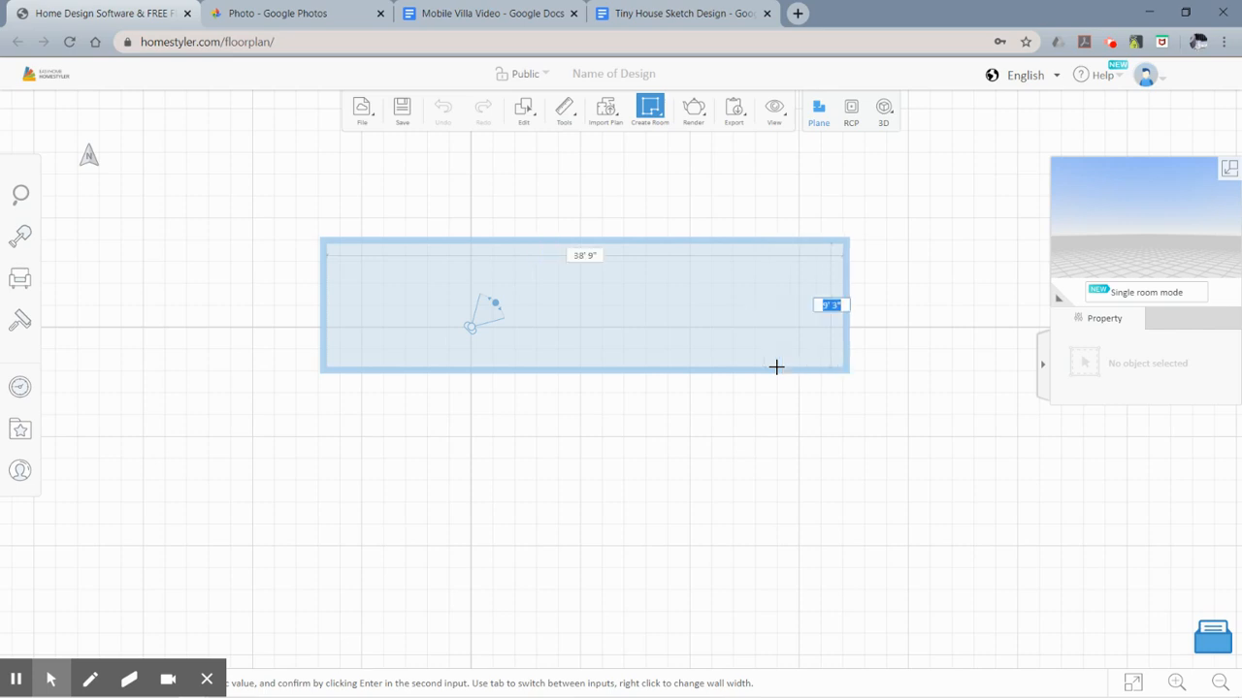
type("7'2")
key("Return")
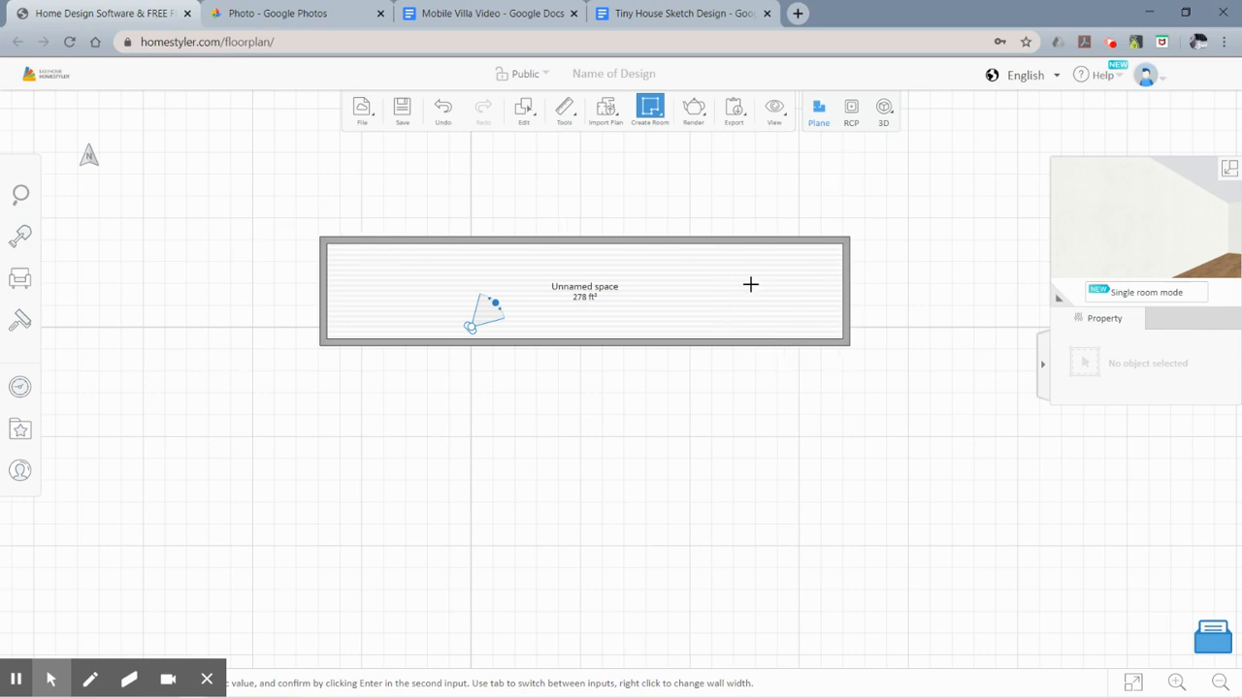
Draw a 2-inch-thick partition wall by edge across the full width of the house, near its right end.
scroll(714, 288, "up", 1)
mouse_move(650, 111)
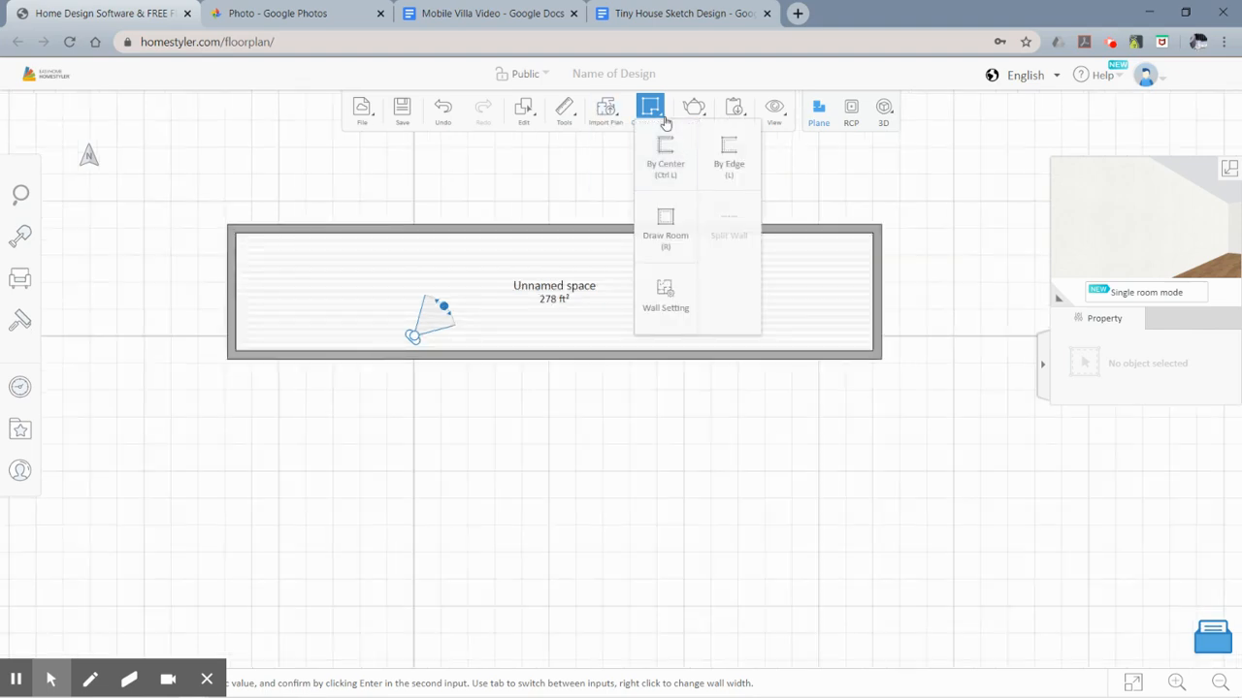
left_click(747, 182)
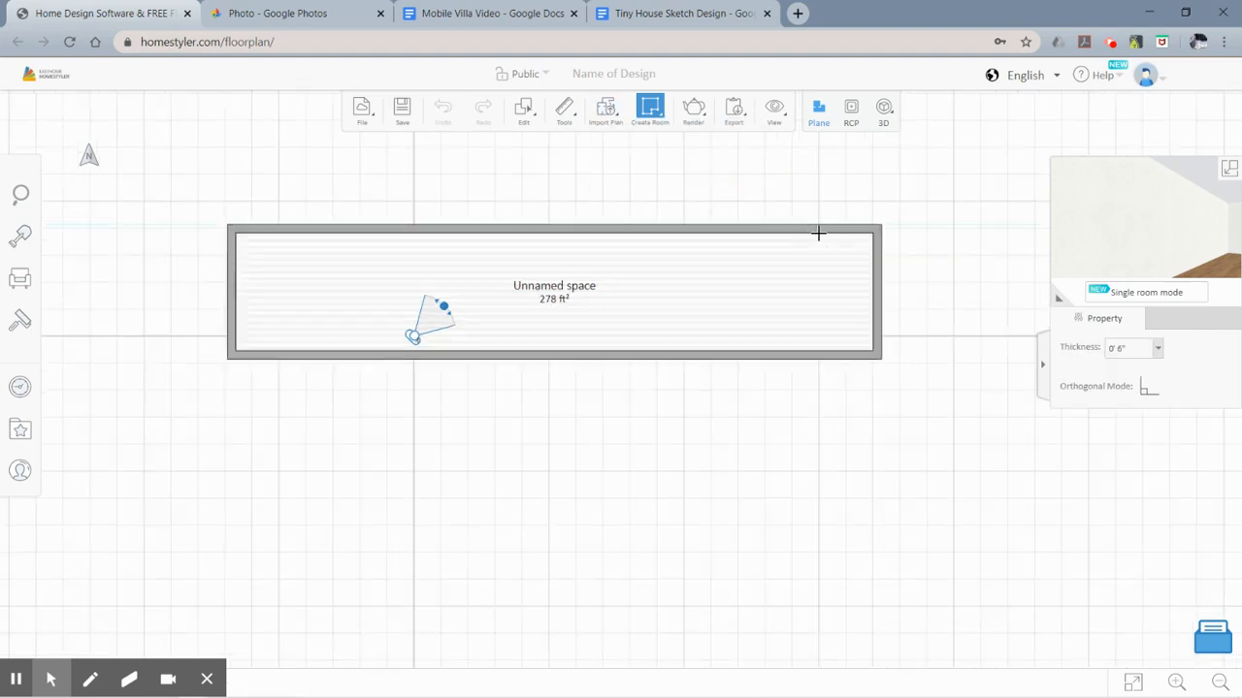
left_click(807, 231)
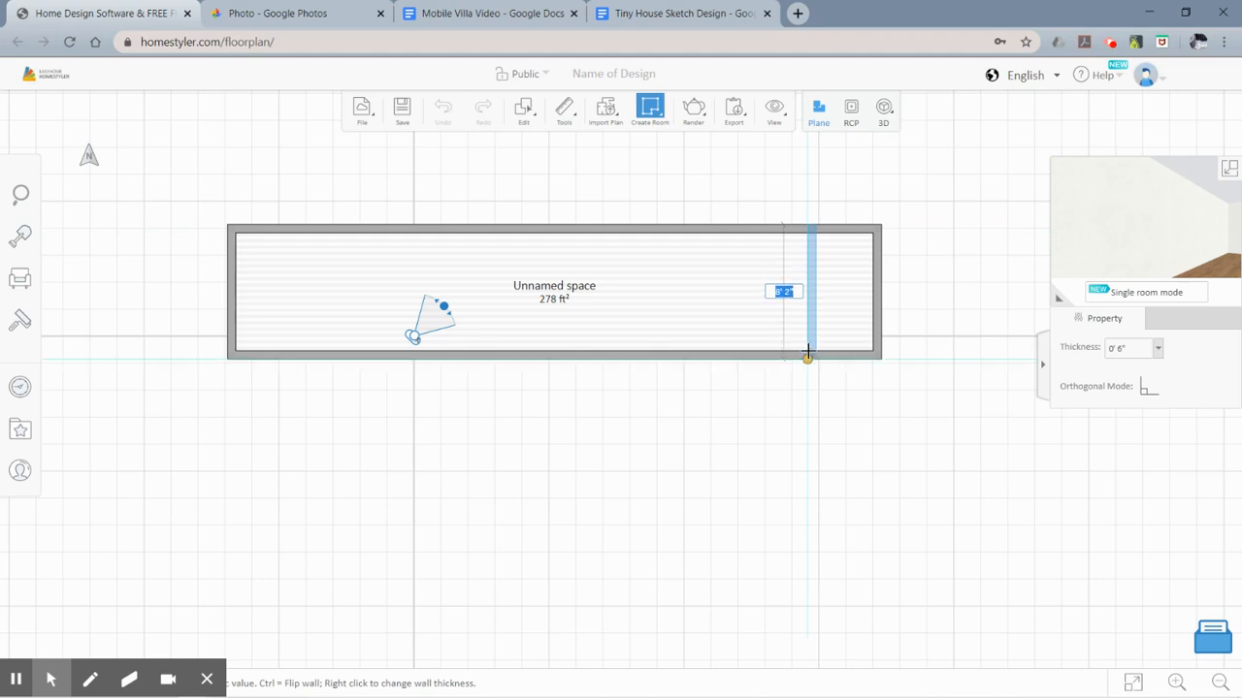
left_click(1117, 349)
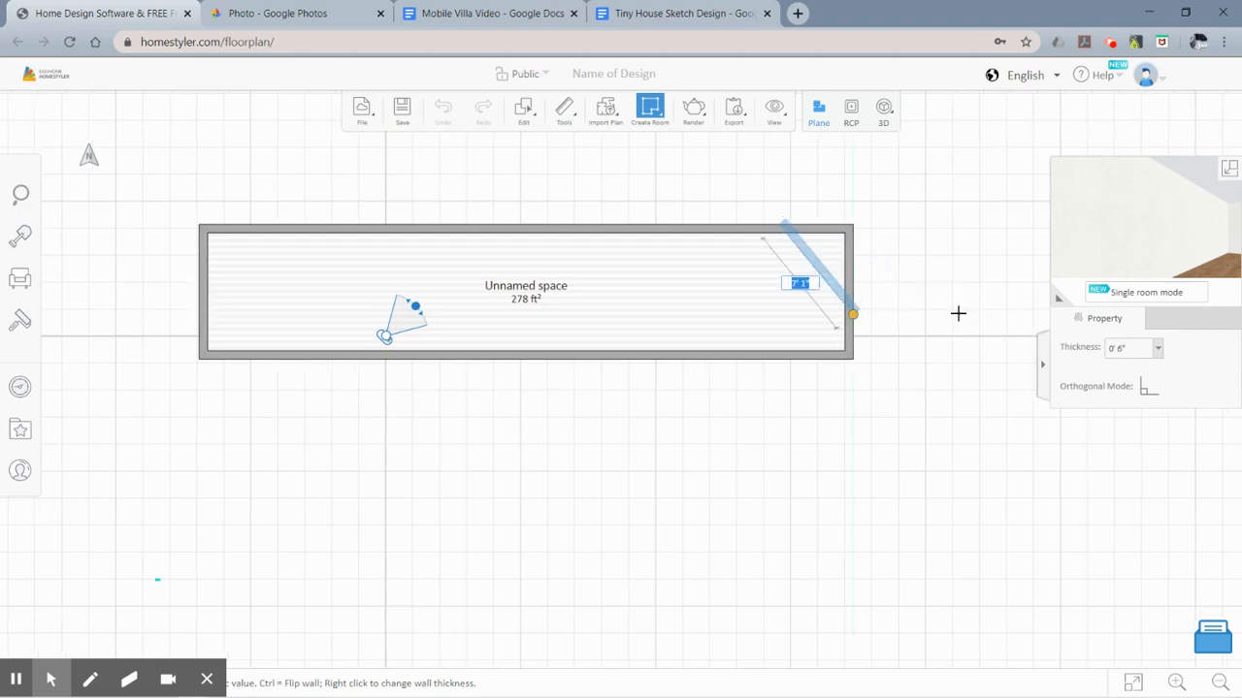
left_click(1125, 349)
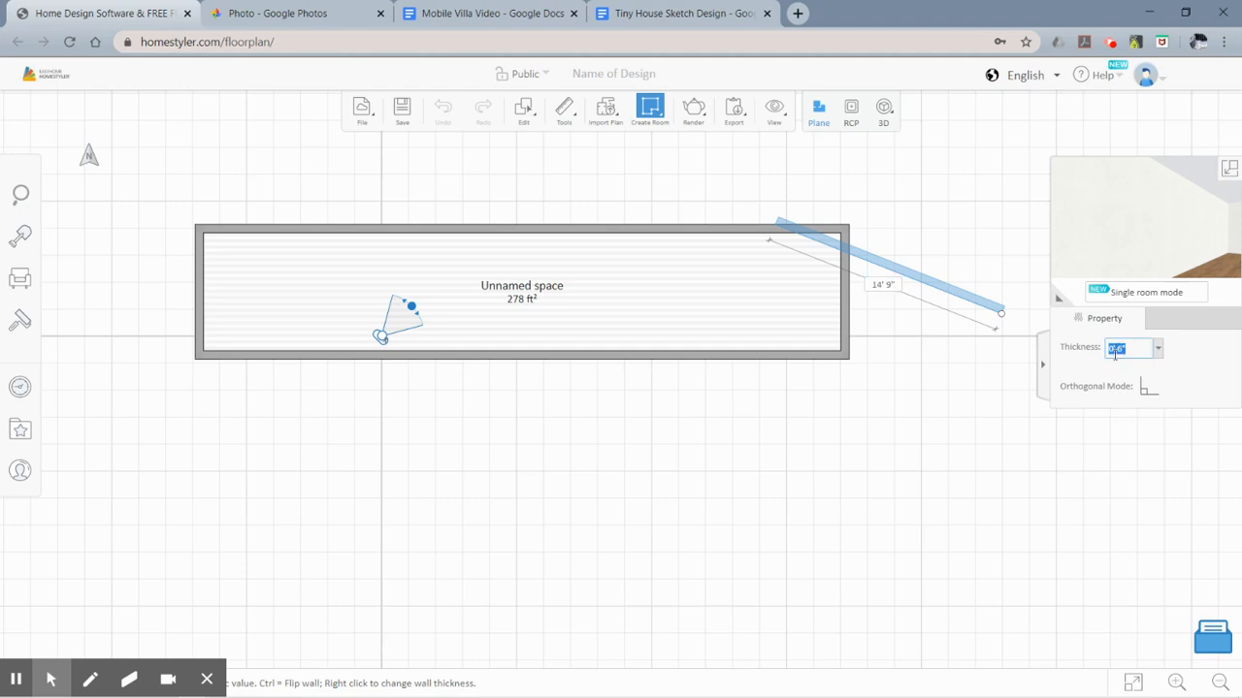
type("2")
key("Return")
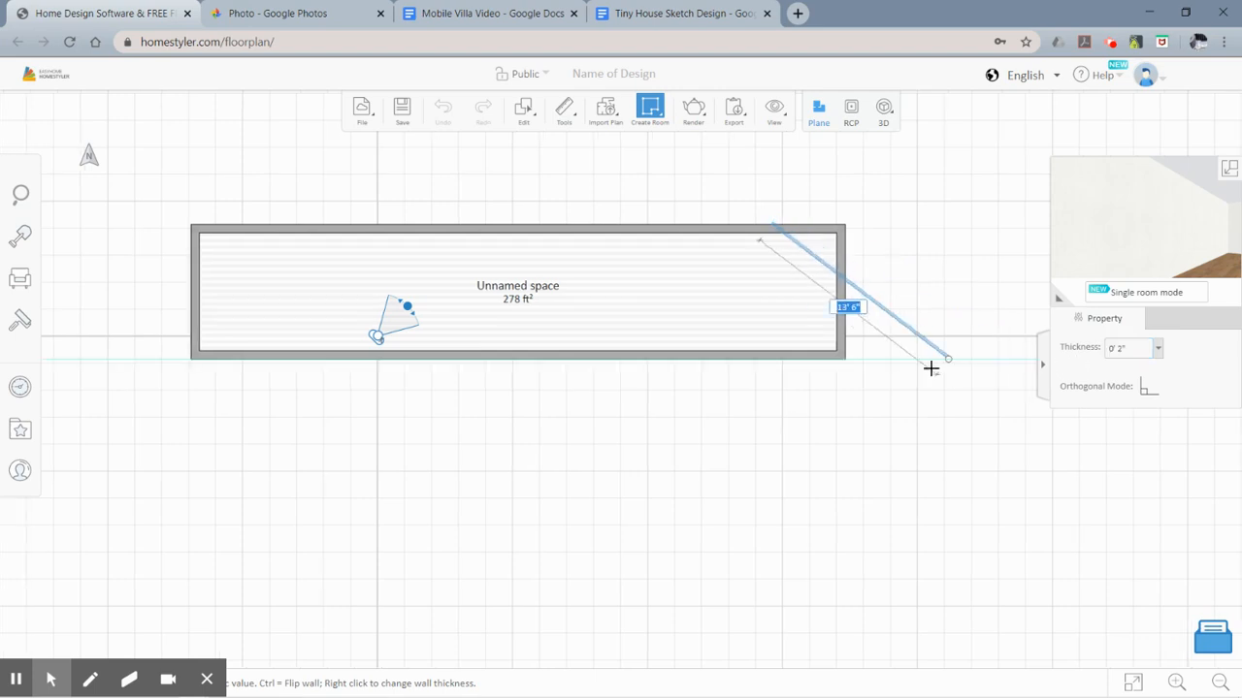
left_click(771, 357)
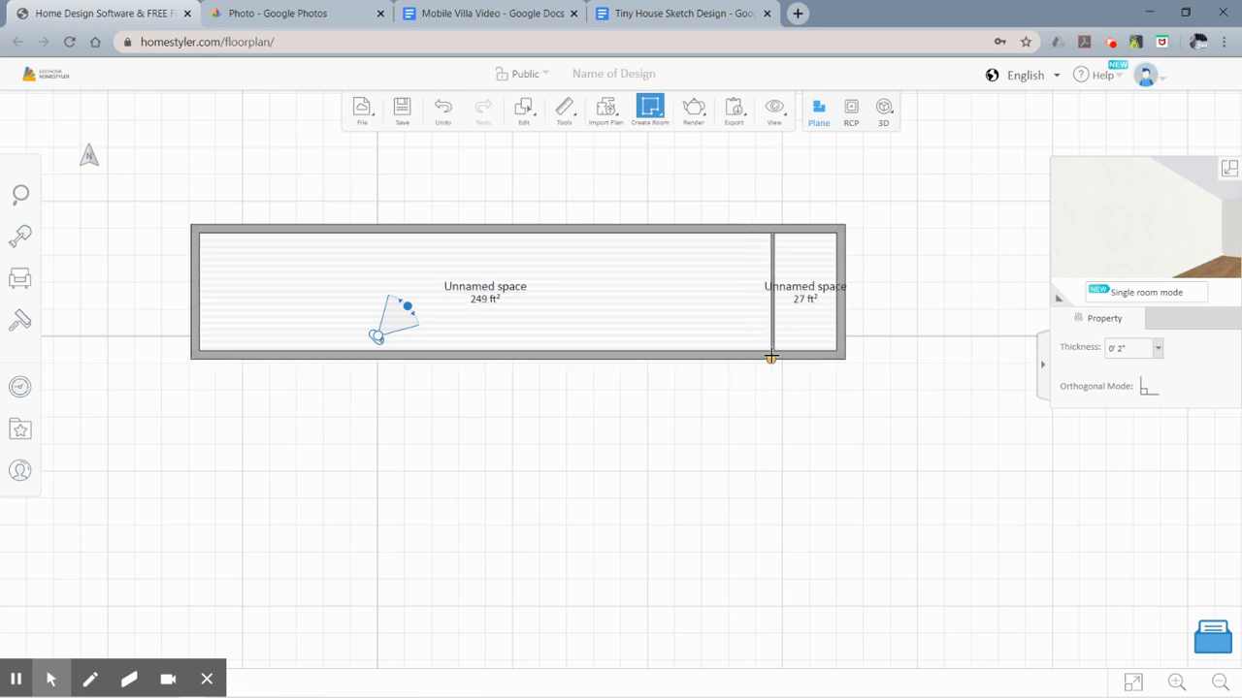
scroll(770, 355, "up", 4)
scroll(766, 351, "down", 3)
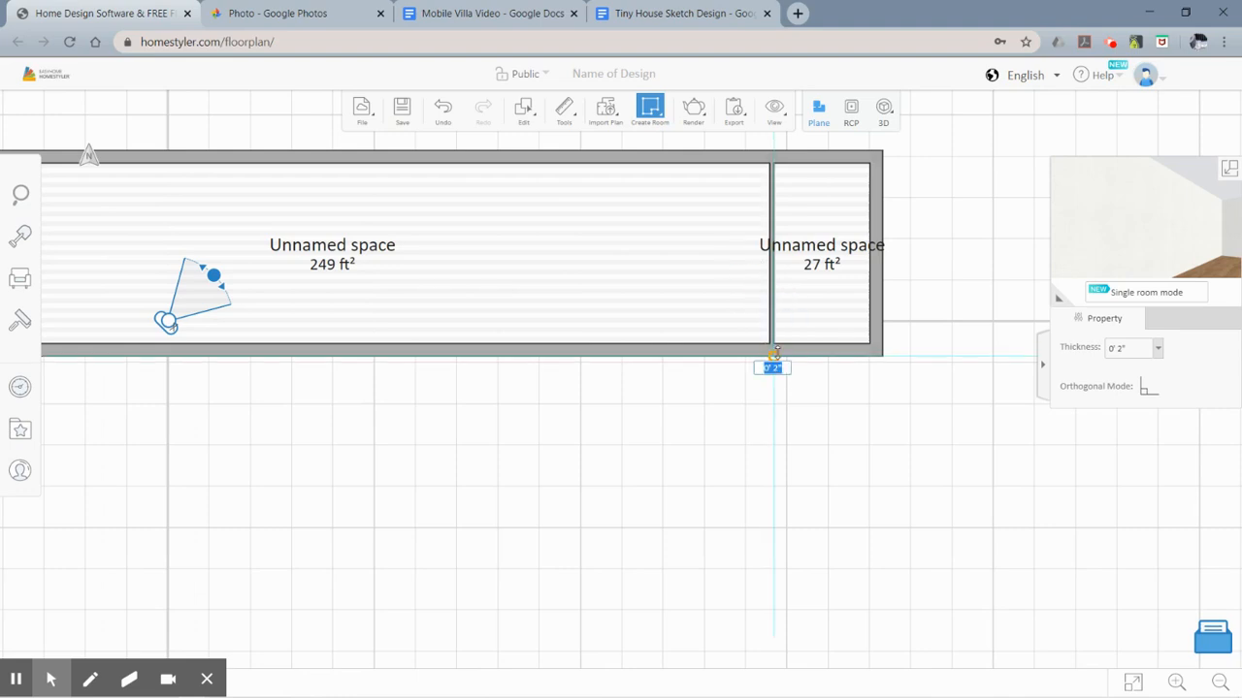
key("Escape")
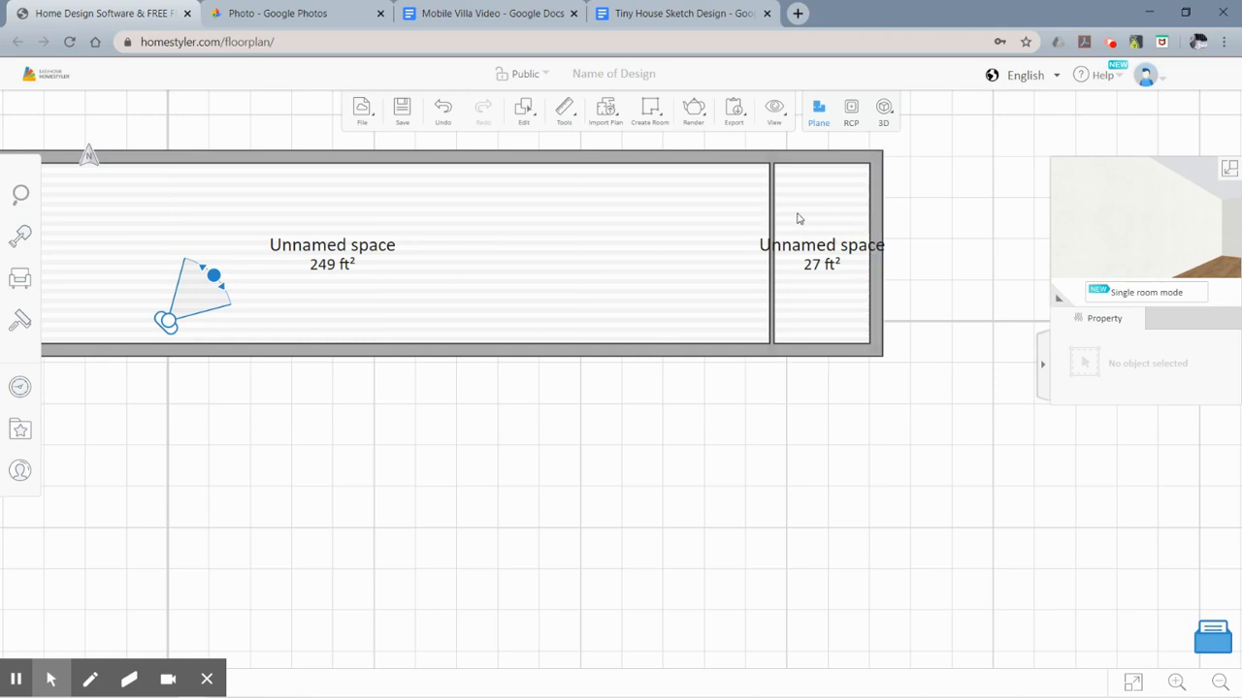
Draw two 6-inch-thick walls by center that enclose a porch about 5' wide in the house's upper-left corner.
scroll(787, 250, "down", 1)
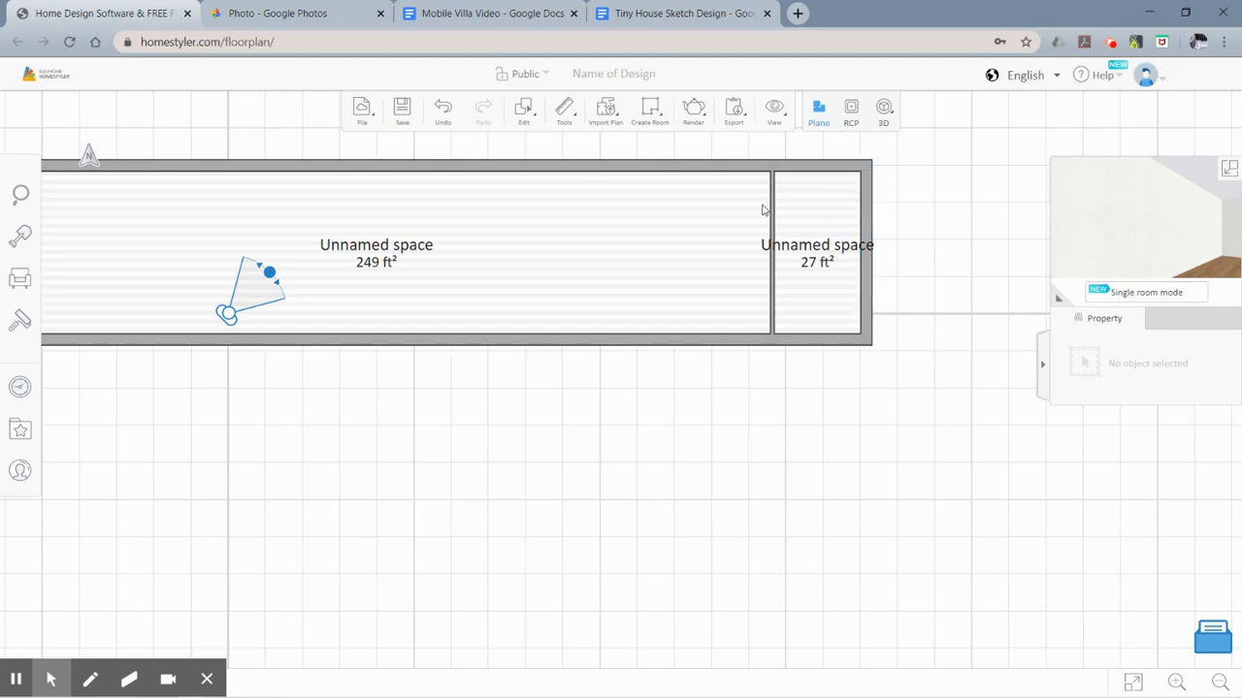
left_click_drag(557, 282, 754, 332)
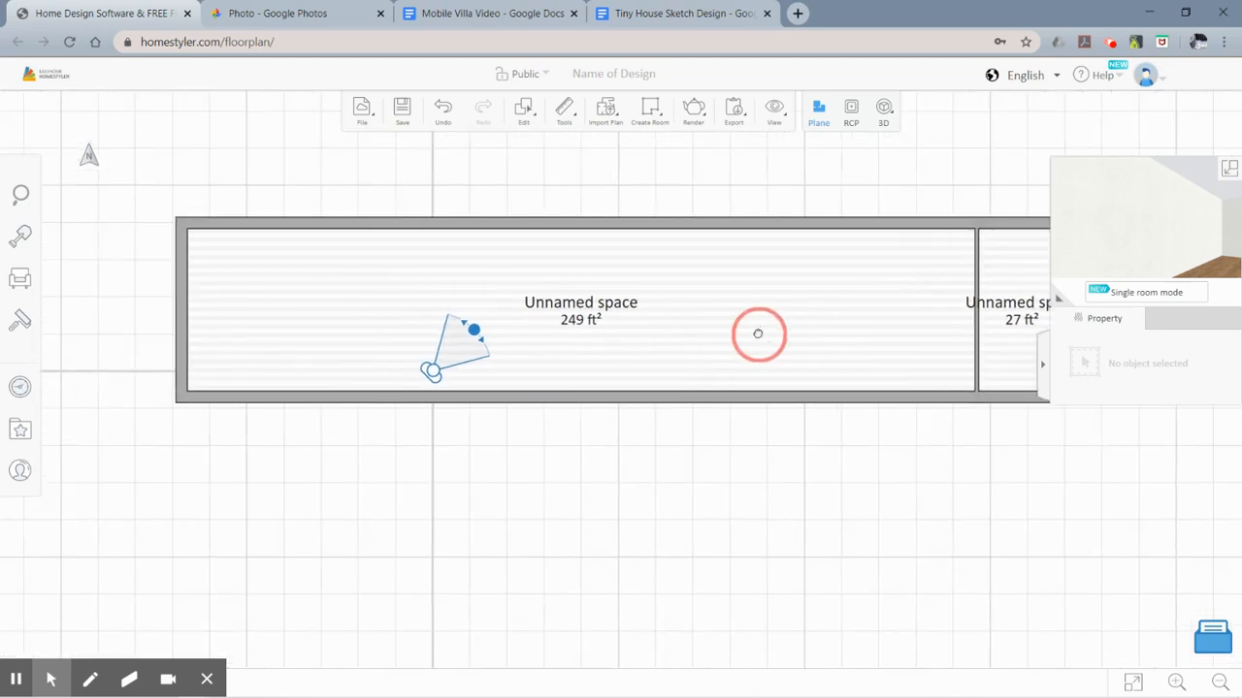
mouse_move(595, 133)
mouse_move(648, 108)
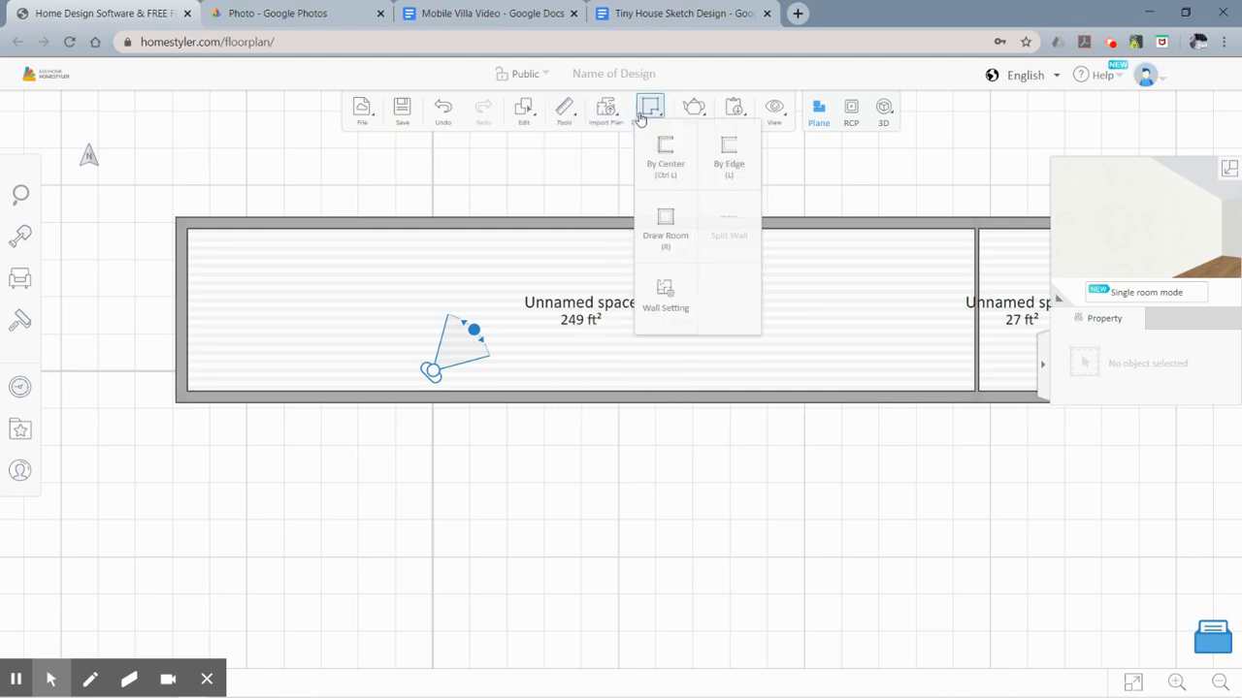
left_click(674, 146)
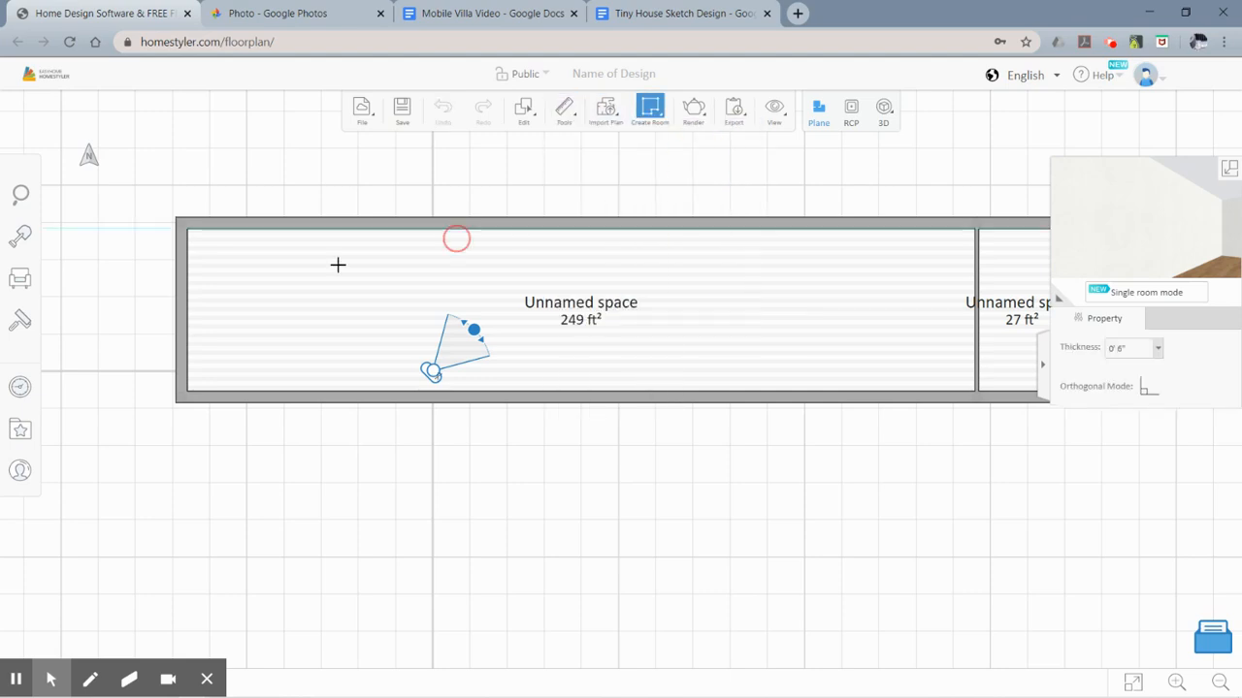
left_click(288, 229)
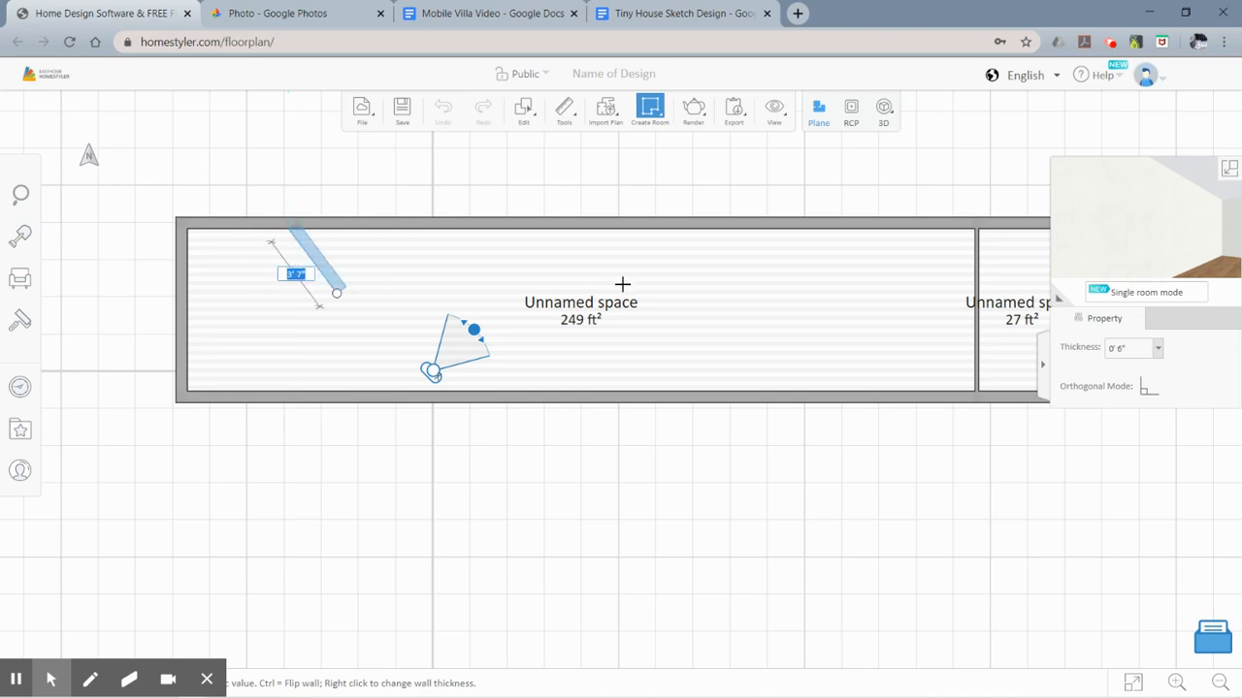
left_click(1132, 358)
type("2")
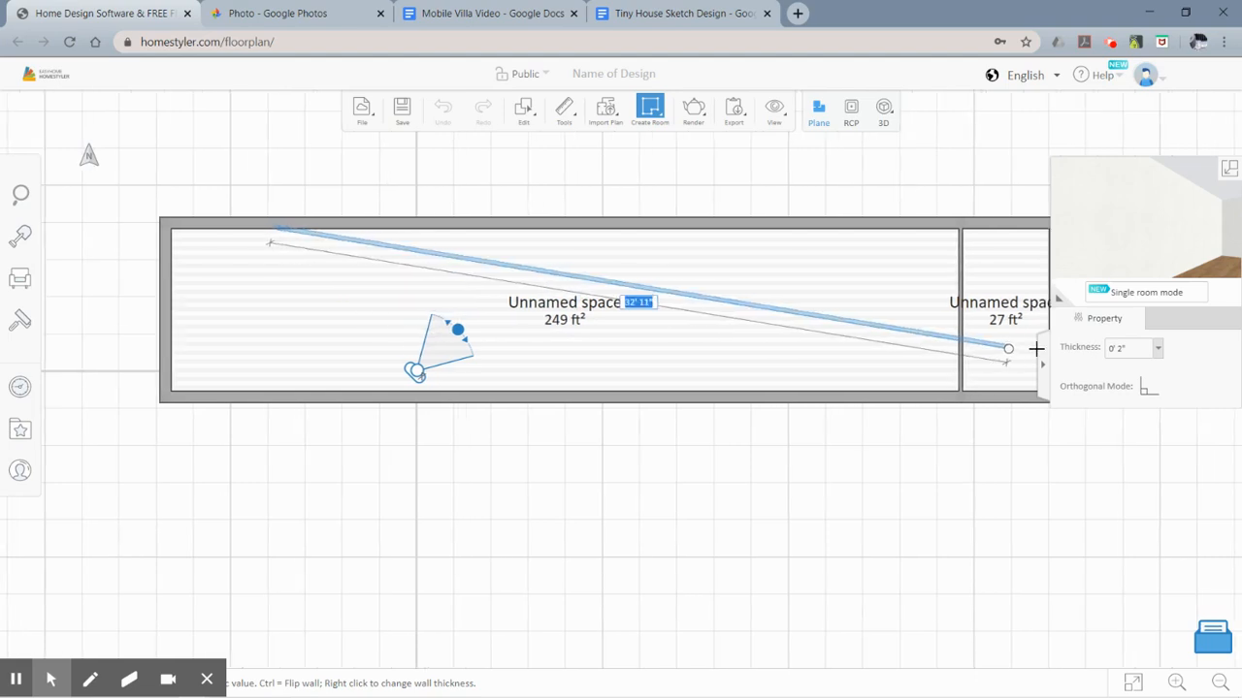
left_click(1123, 349)
type("6")
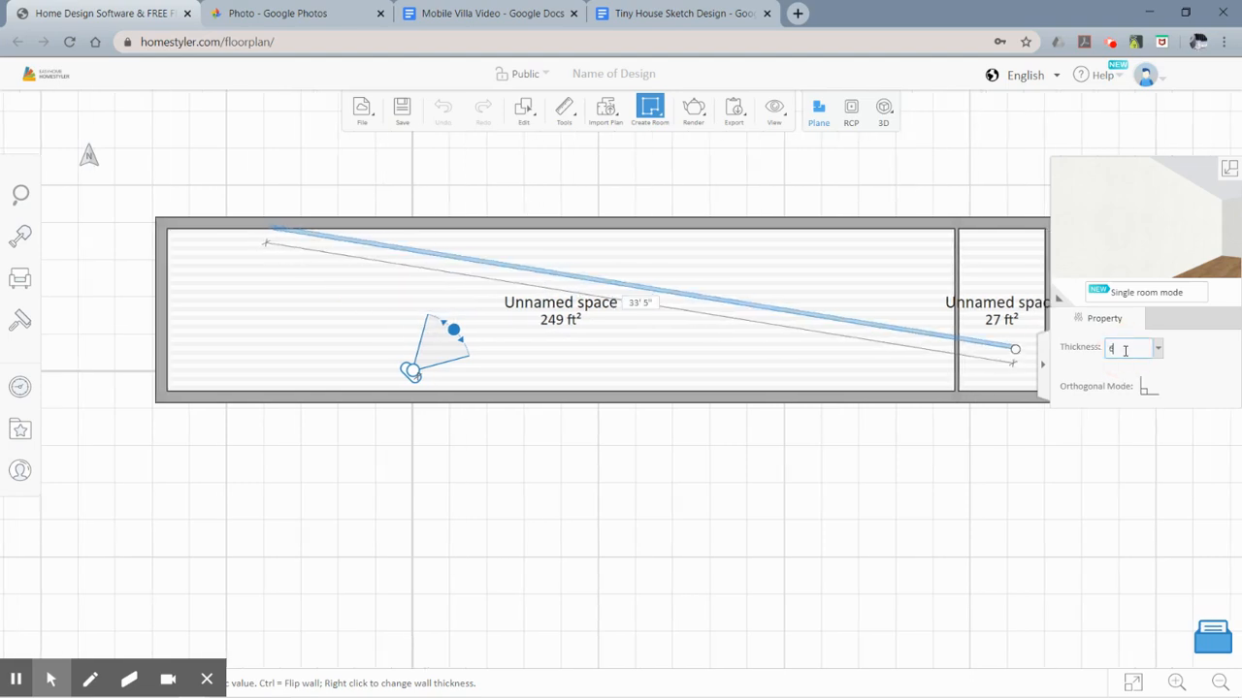
left_click(272, 320)
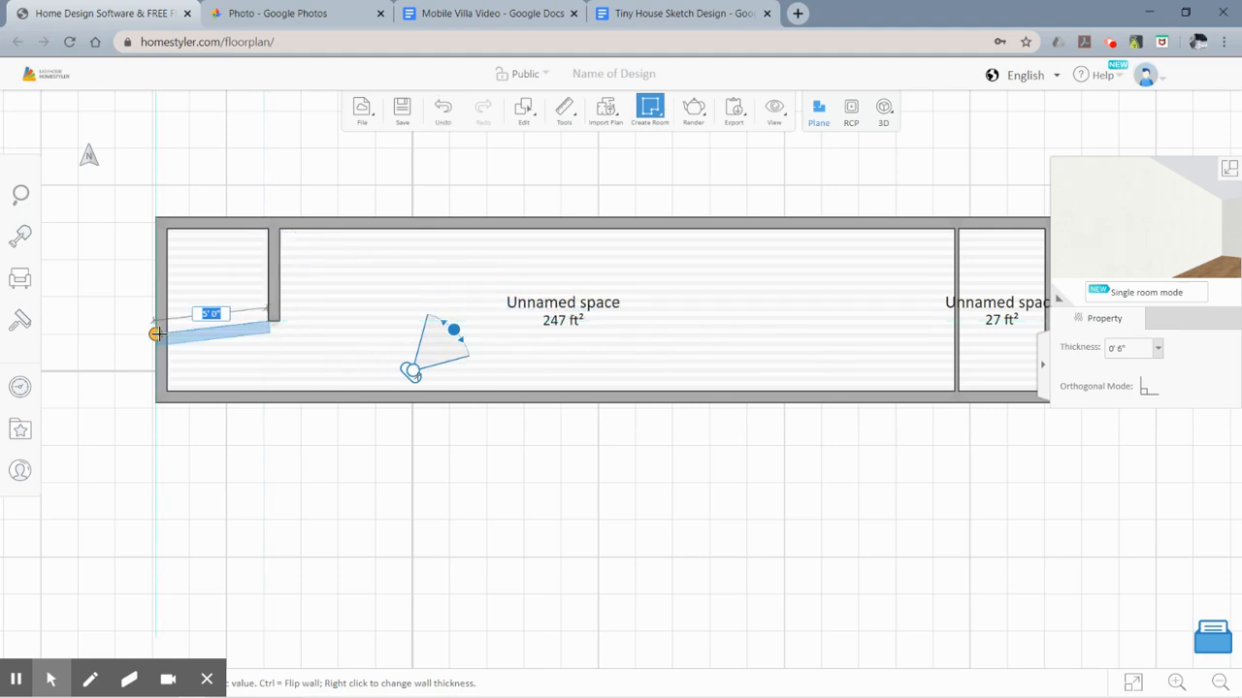
left_click(159, 323)
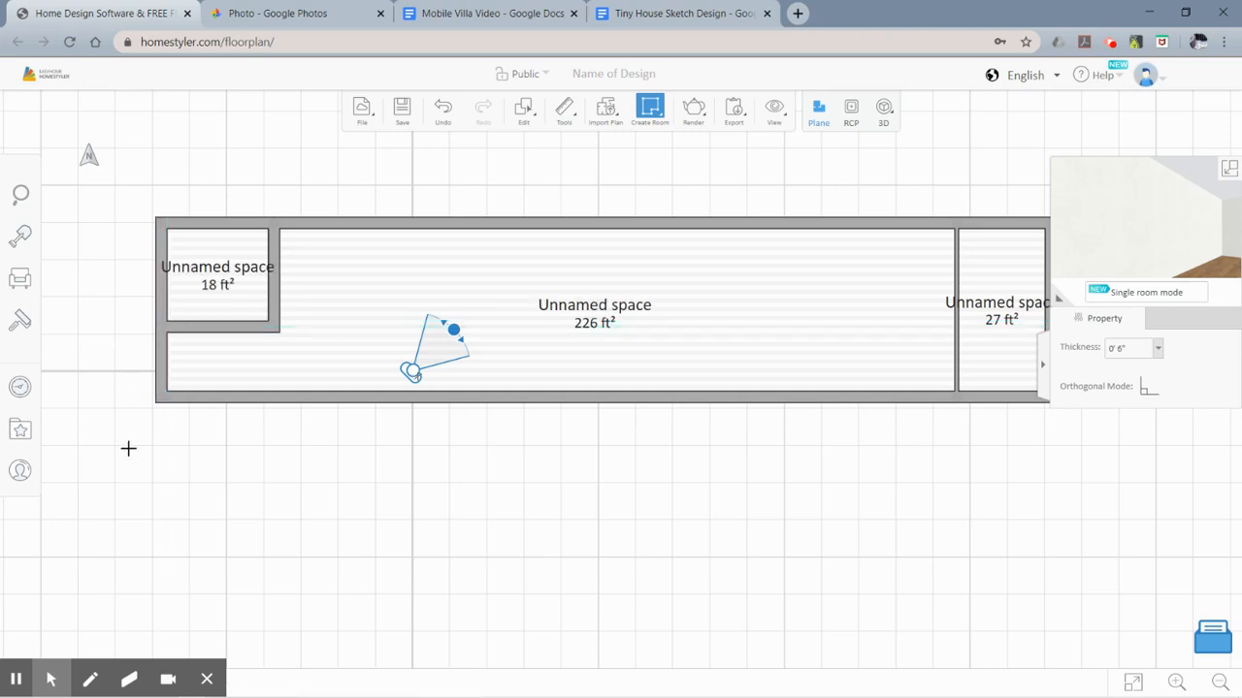
key("Escape")
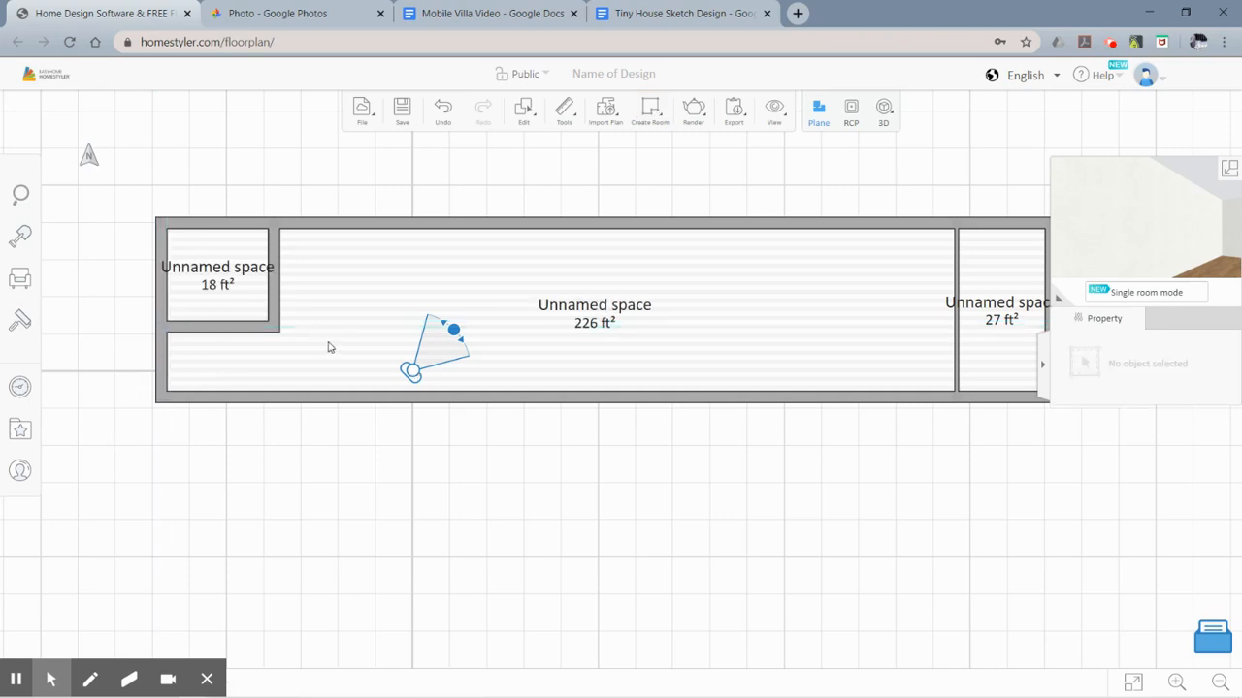
Set the room type of the small upper-left corner room to Porch & Balcony.
left_click(226, 276)
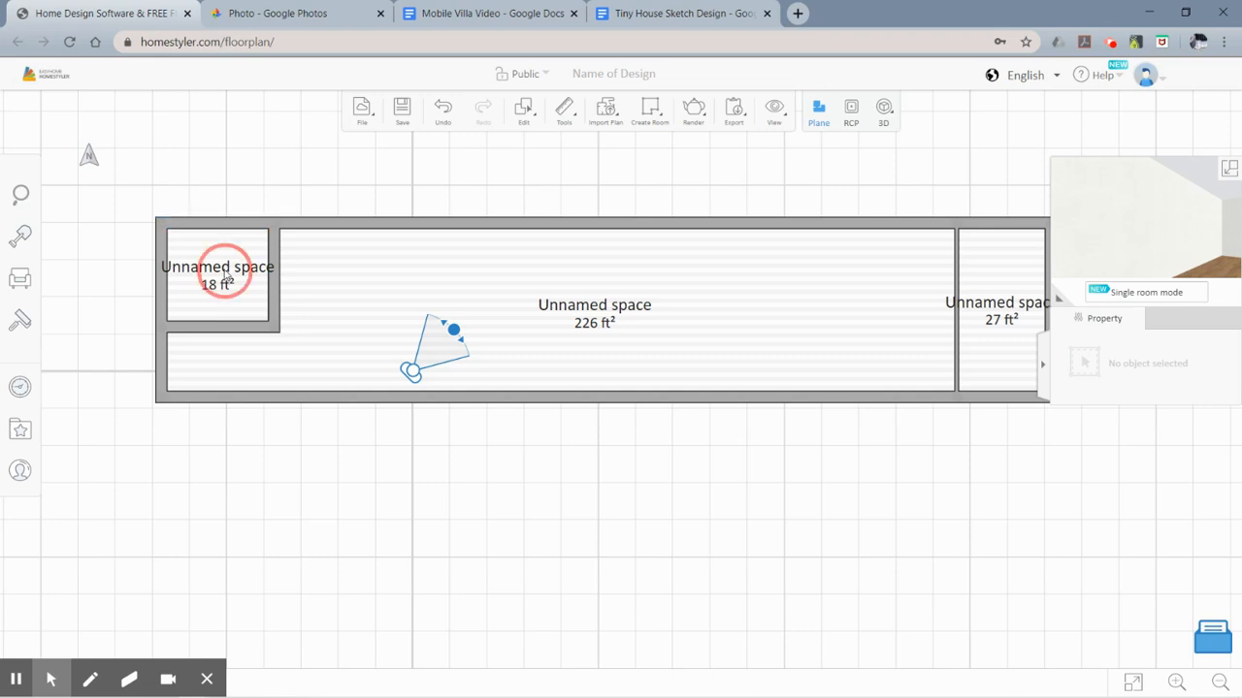
left_click(1137, 350)
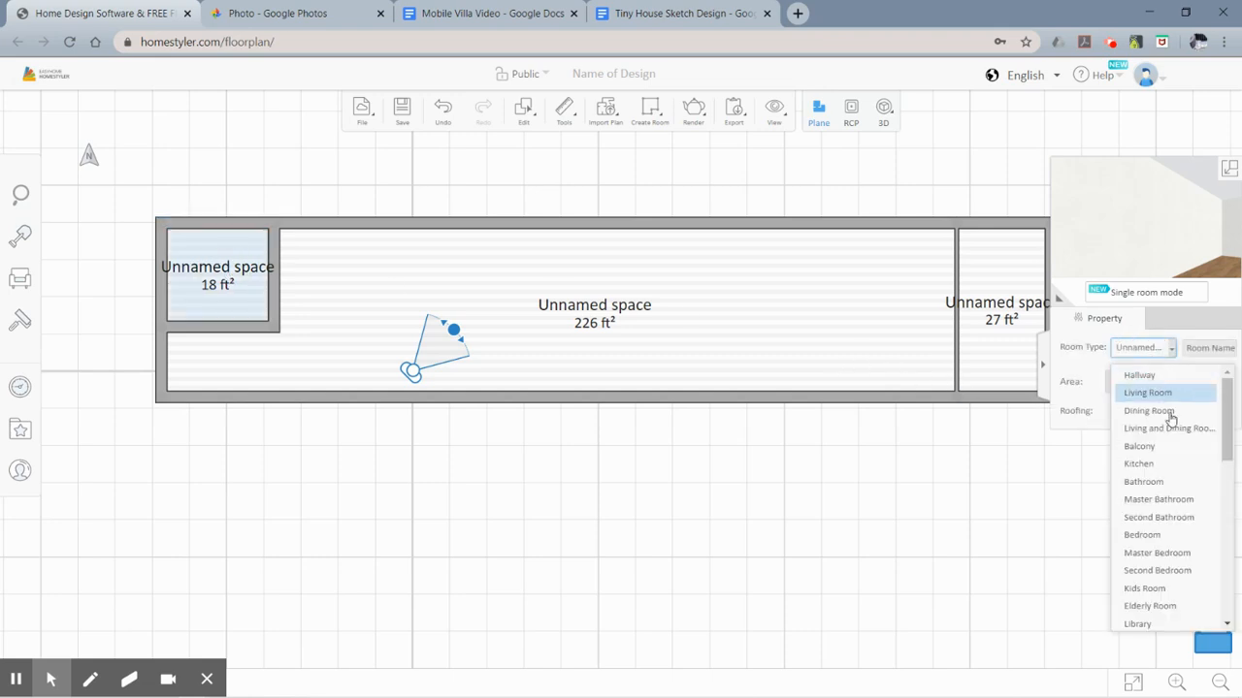
left_click_drag(1228, 436, 1228, 593)
left_click(1155, 531)
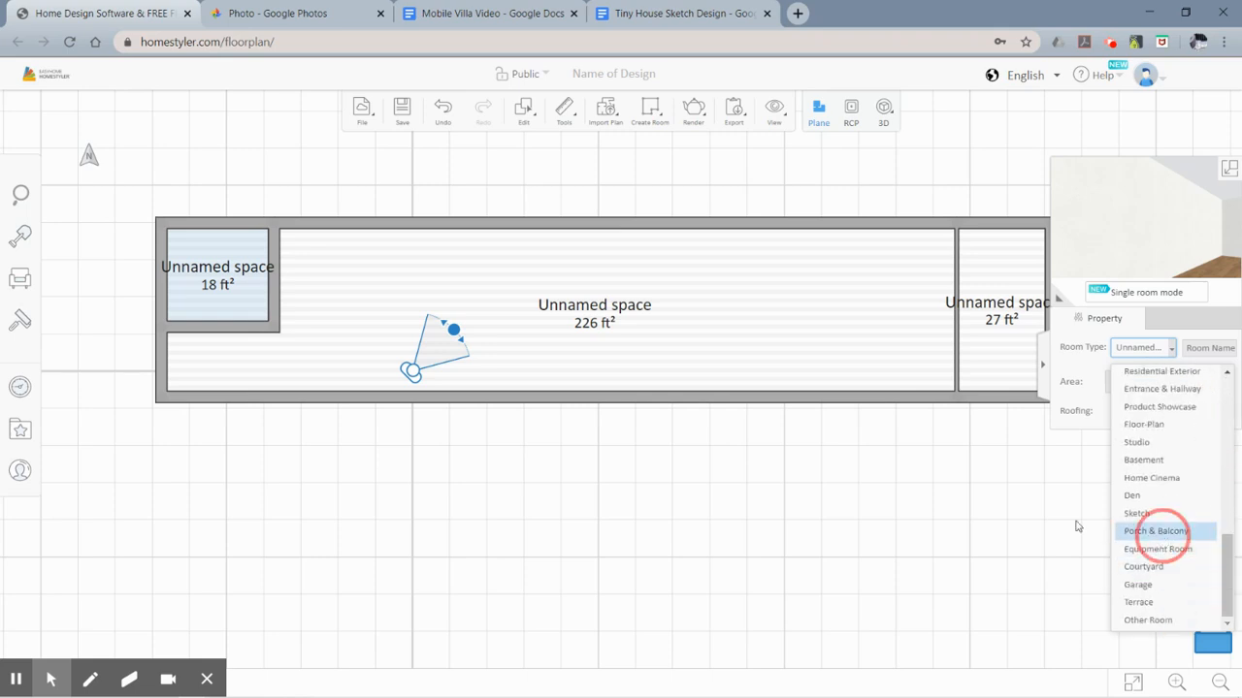
Set the room type of the narrow right-end room to Bathroom and of the large central space to Living Room.
left_click(989, 310)
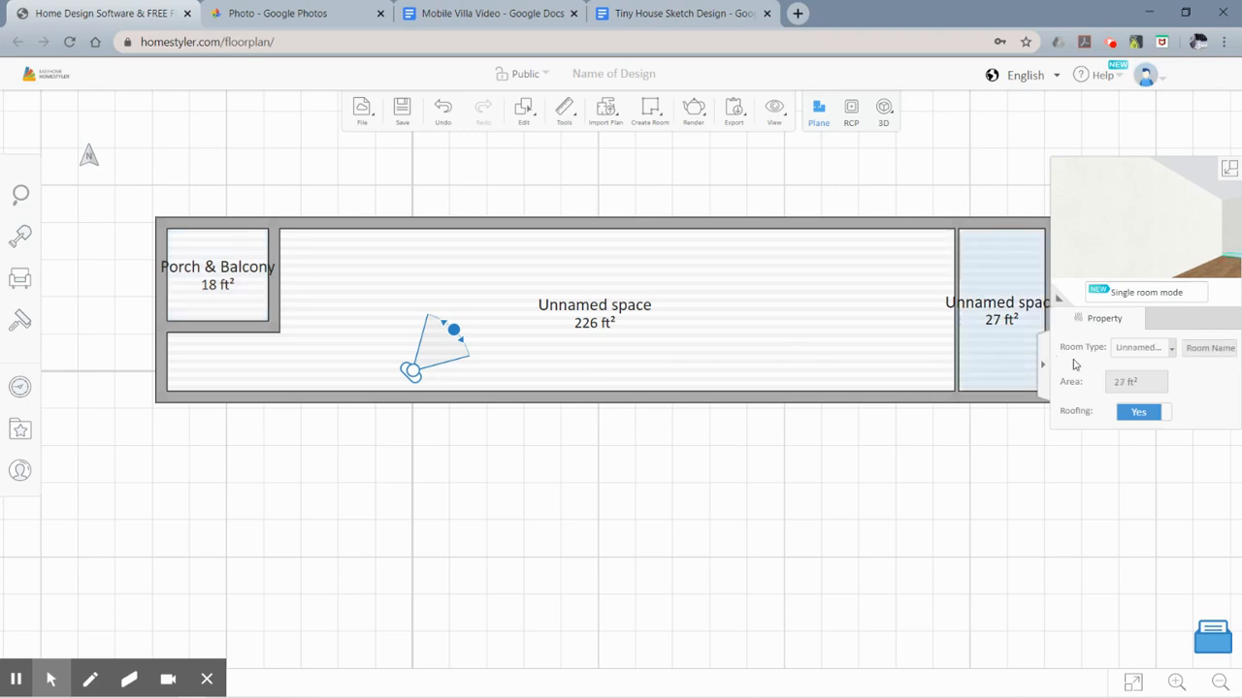
left_click(1170, 357)
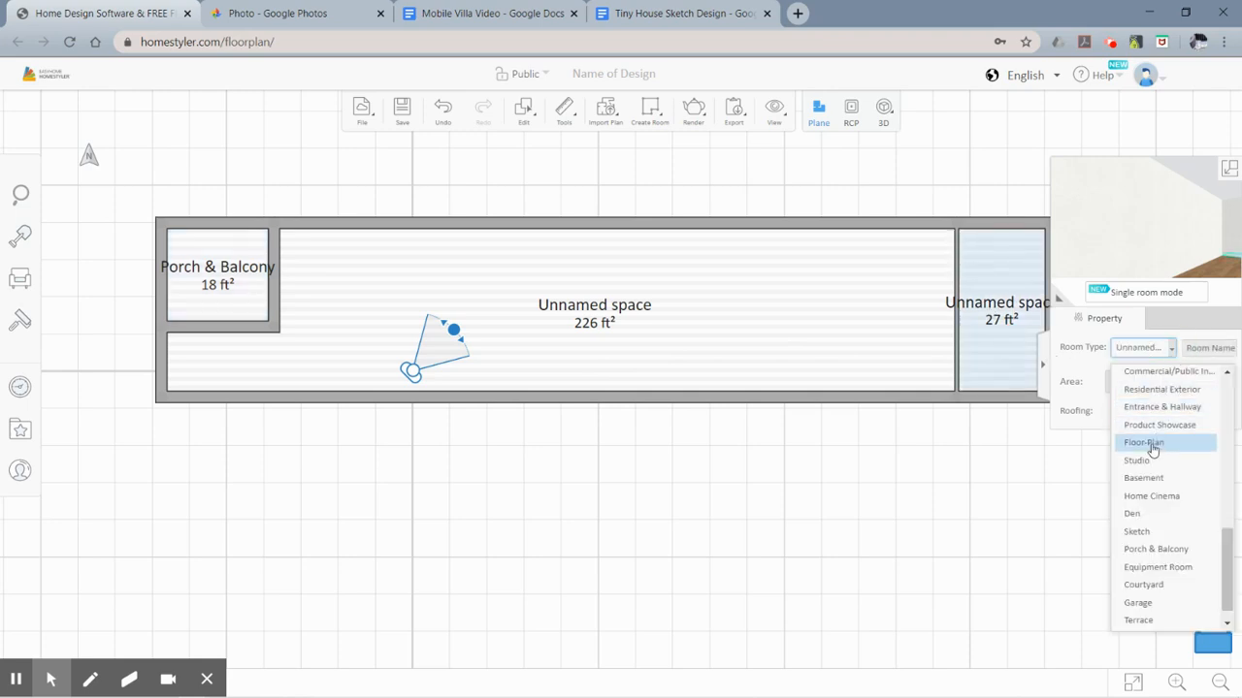
scroll(1143, 516, "up", 5)
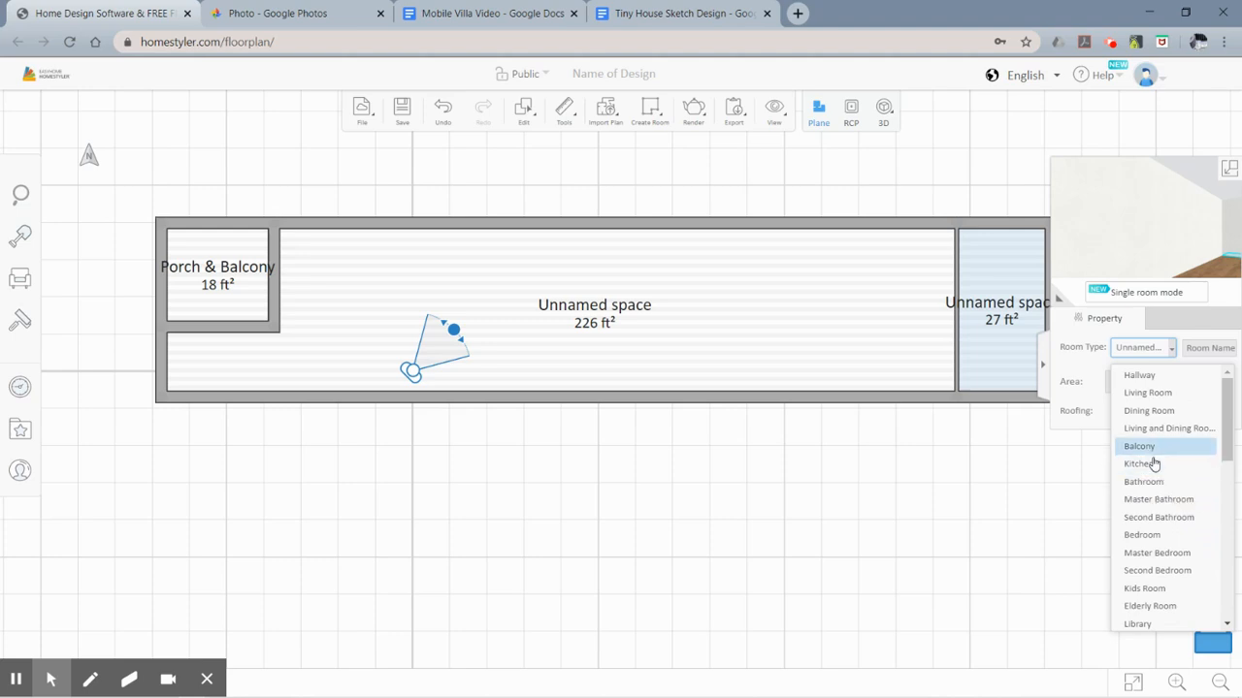
left_click(1149, 481)
left_click(652, 311)
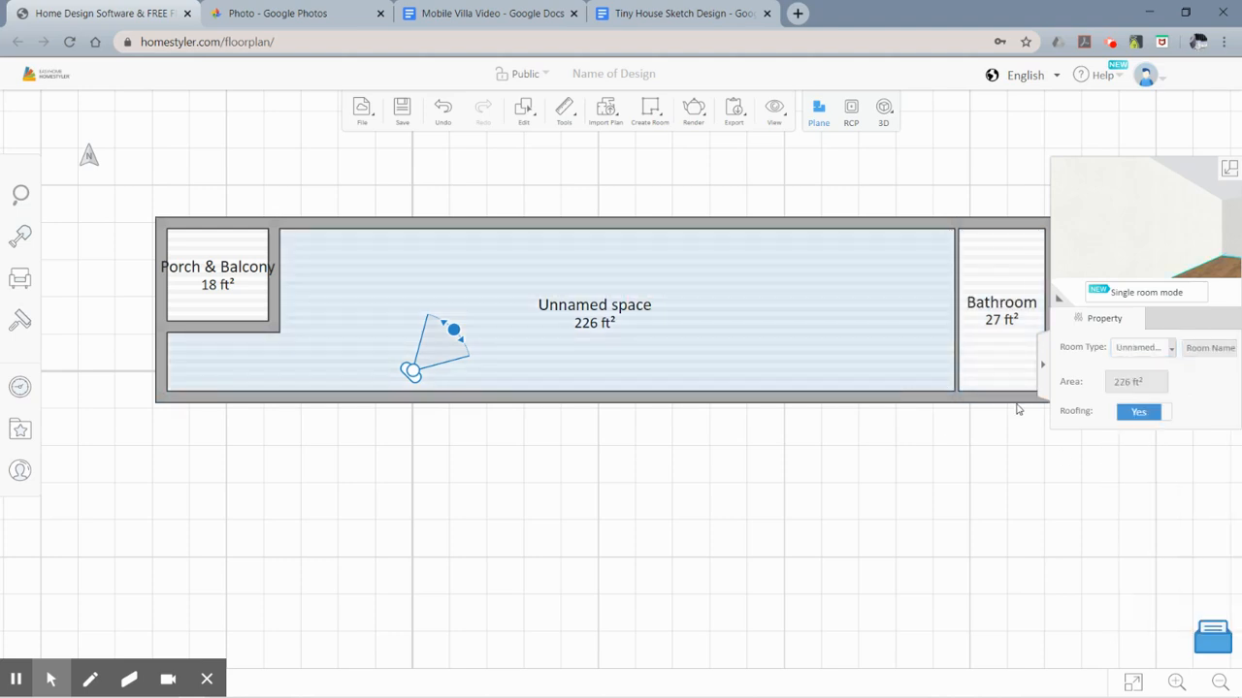
left_click(1142, 351)
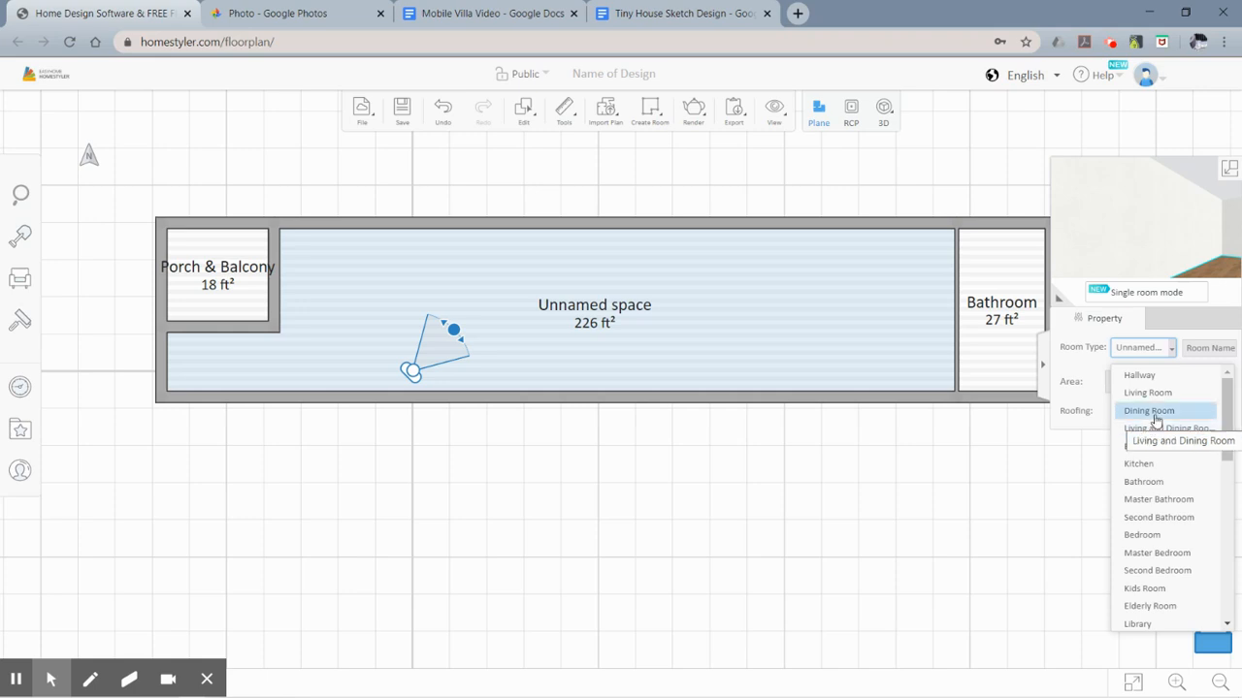
left_click(1149, 394)
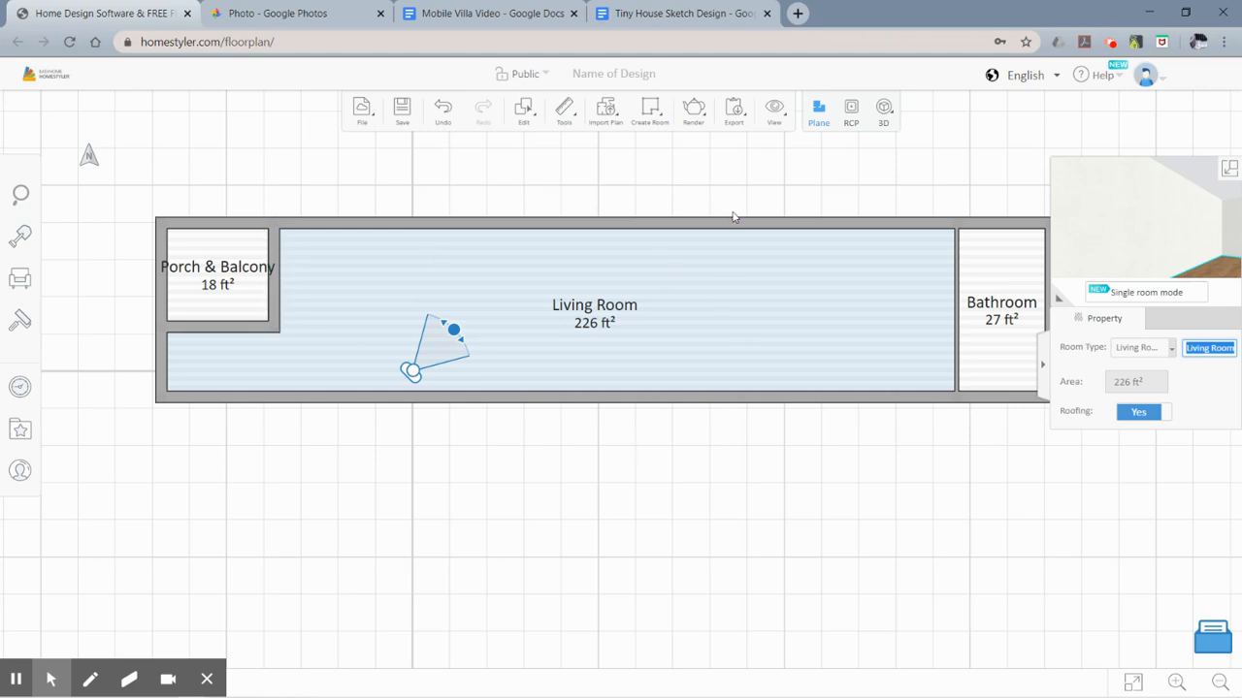
Select all outer walls of the house together to check their shared thickness and height, and clear the selection.
scroll(765, 457, "down", 3)
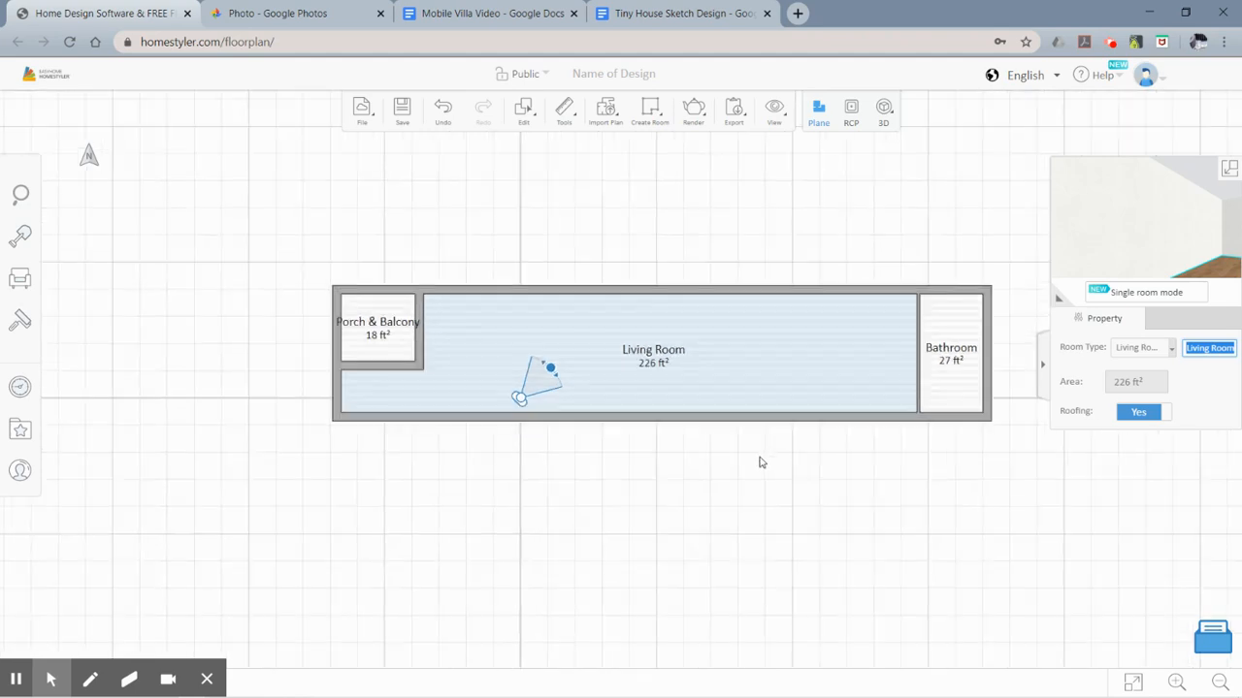
left_click_drag(760, 463, 596, 391)
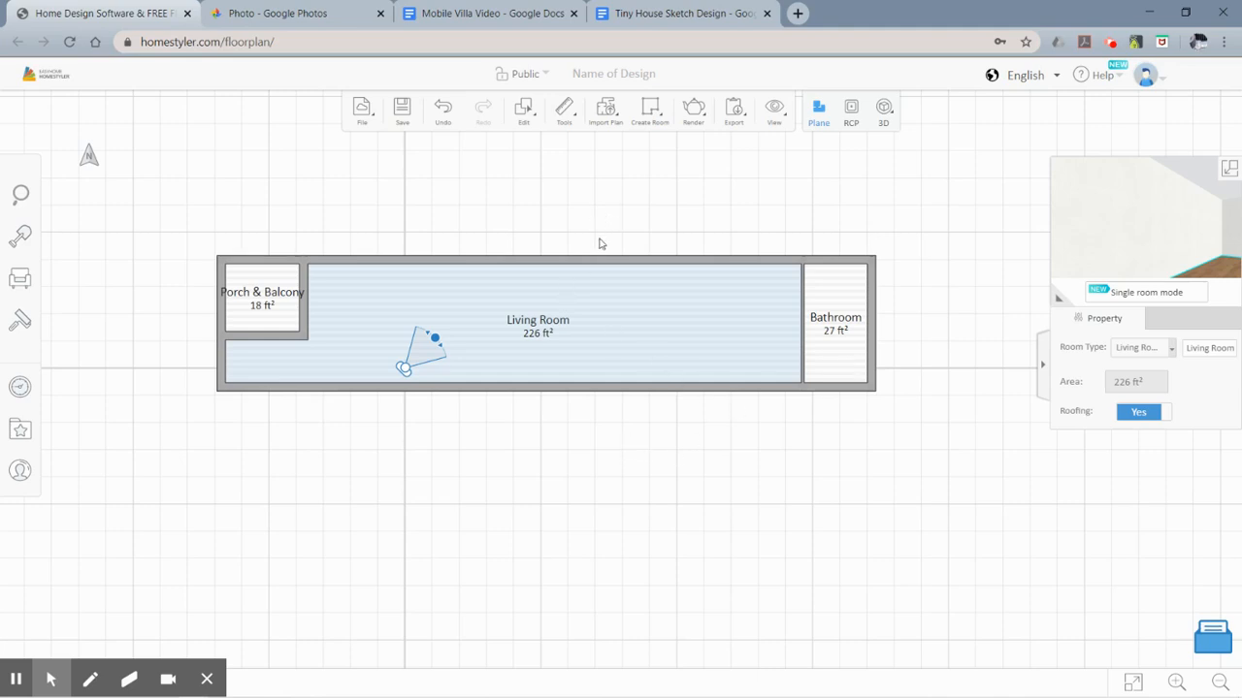
left_click(12, 197)
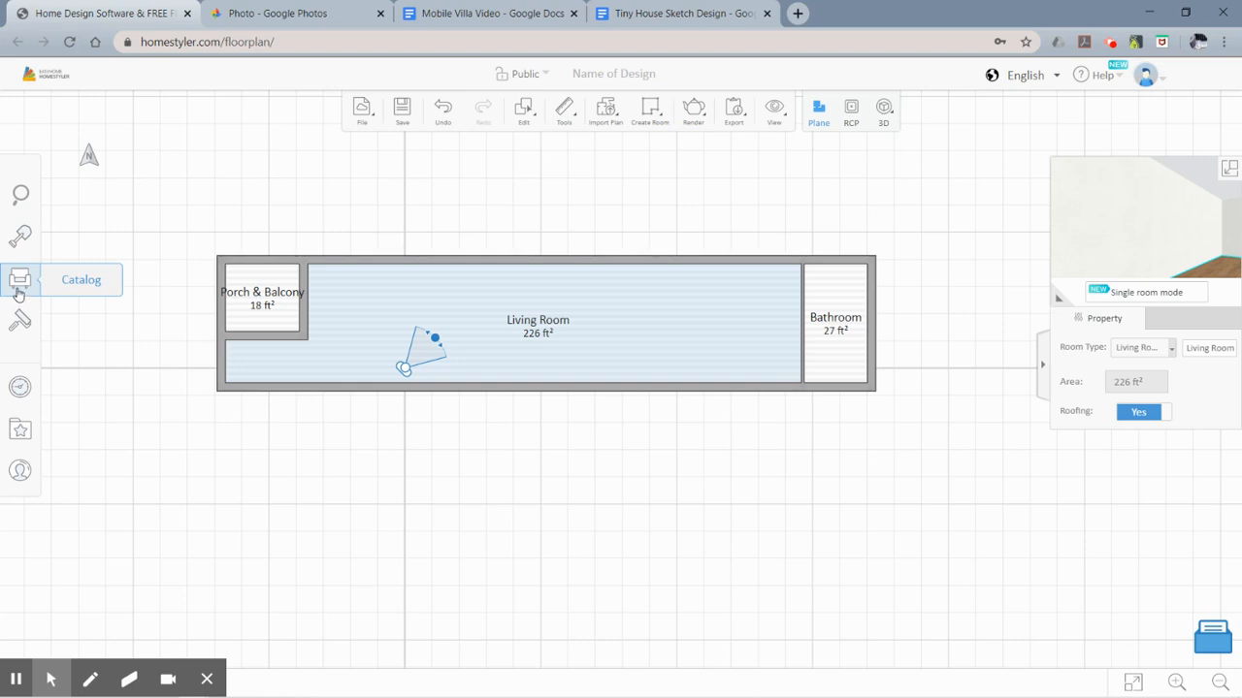
left_click(515, 258)
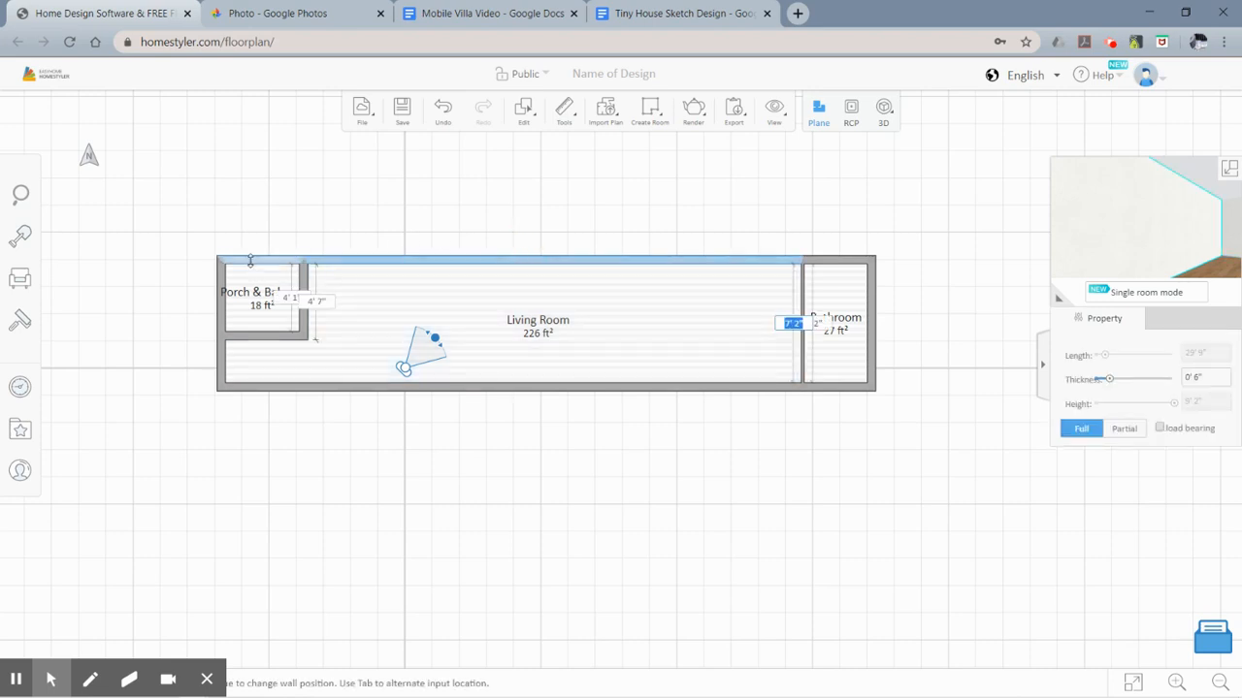
left_click(215, 285)
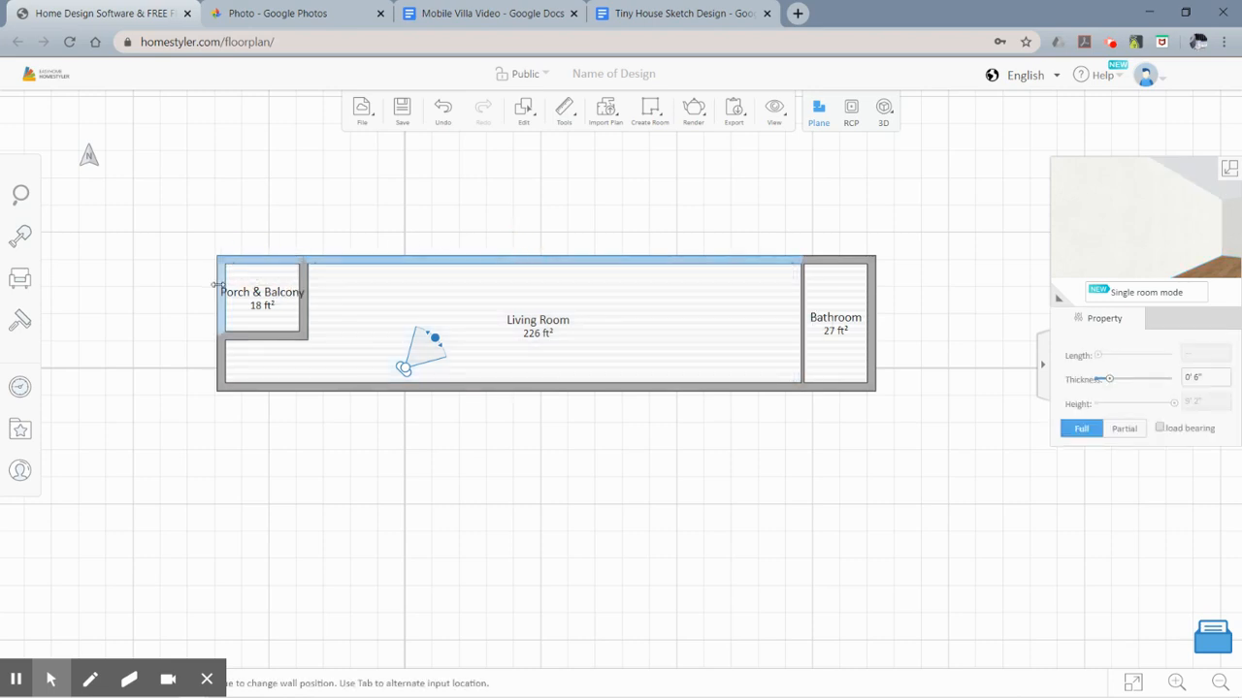
left_click(255, 386)
left_click(850, 385)
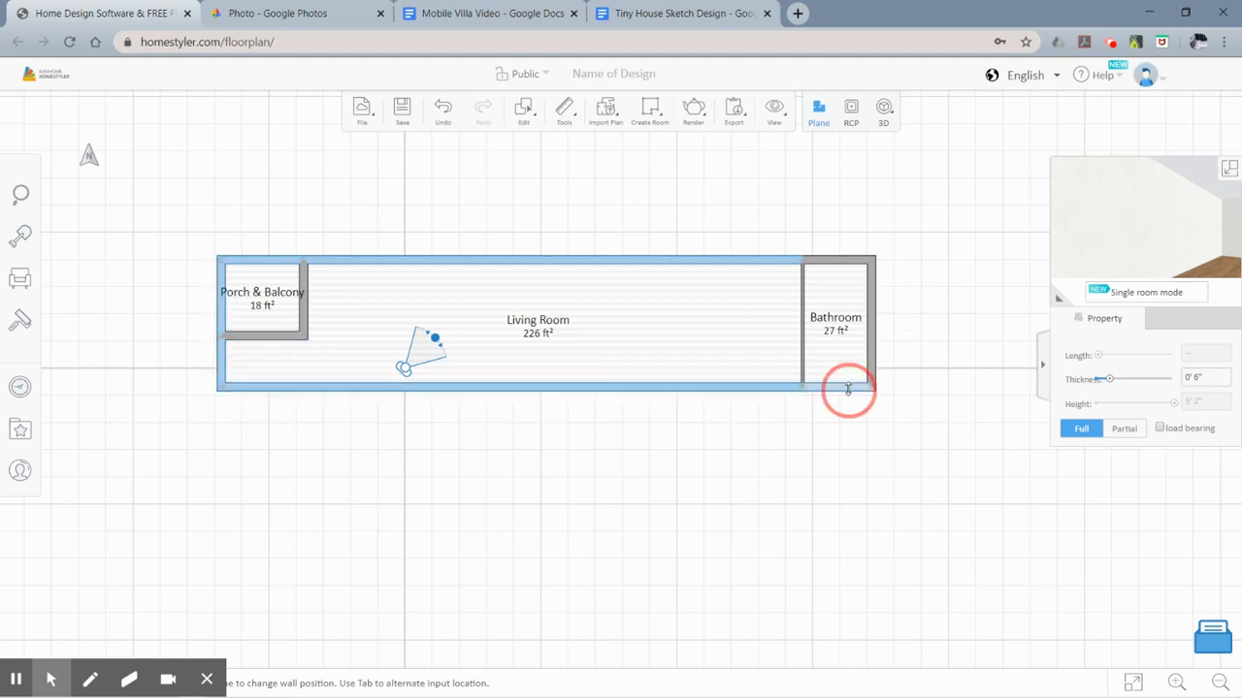
left_click(870, 357)
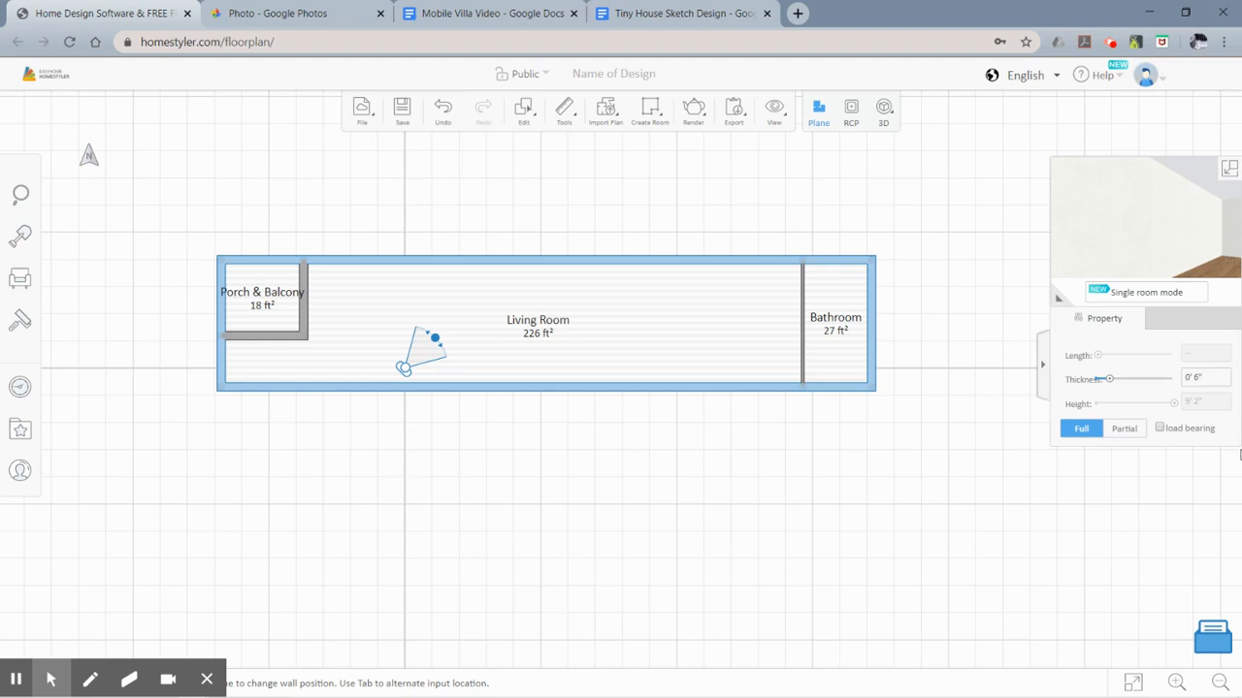
left_click(719, 228)
Make the bathroom partition and the two porch walls partial walls with a height of 7' 6".
left_click(800, 297)
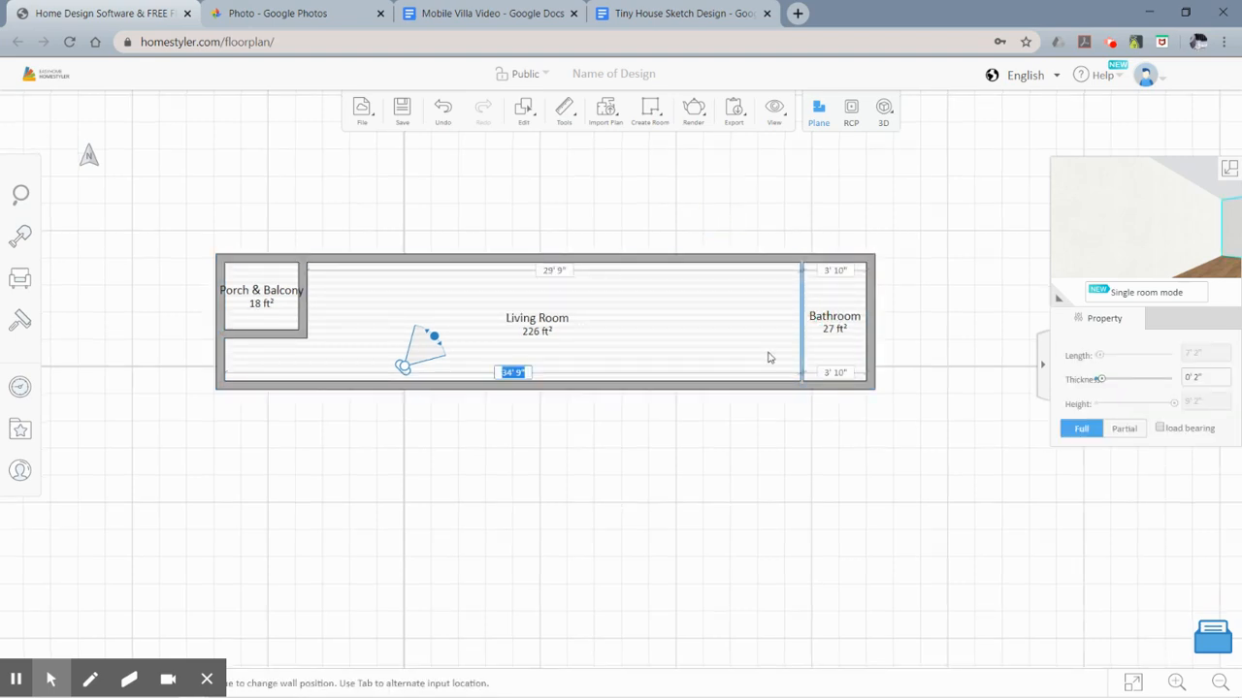
left_click(303, 312, "ctrl")
left_click(282, 333, "ctrl")
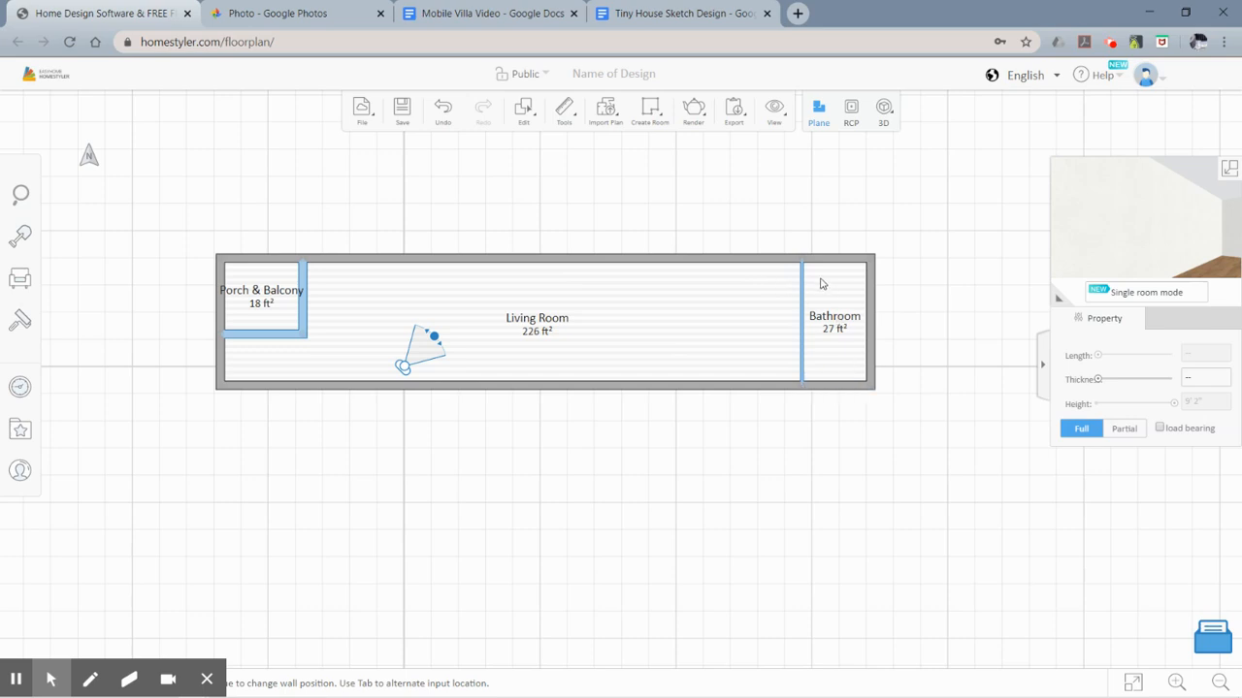
left_click(1111, 430)
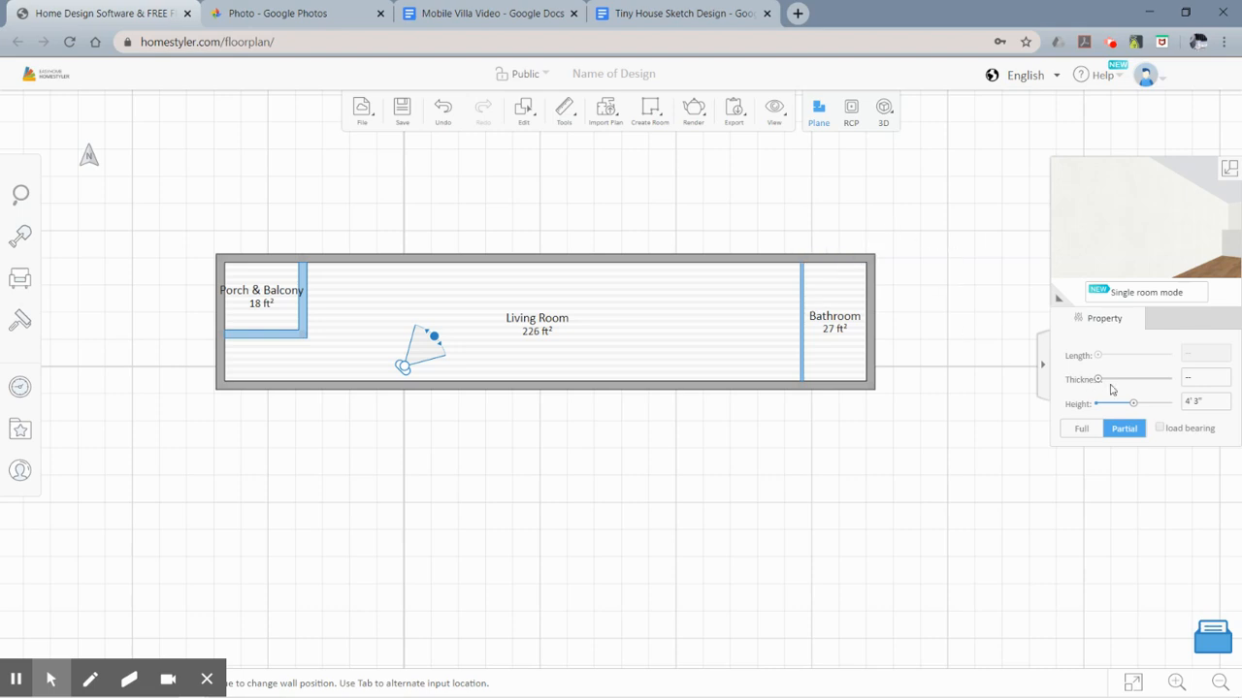
left_click(1204, 400)
type("7'6\"")
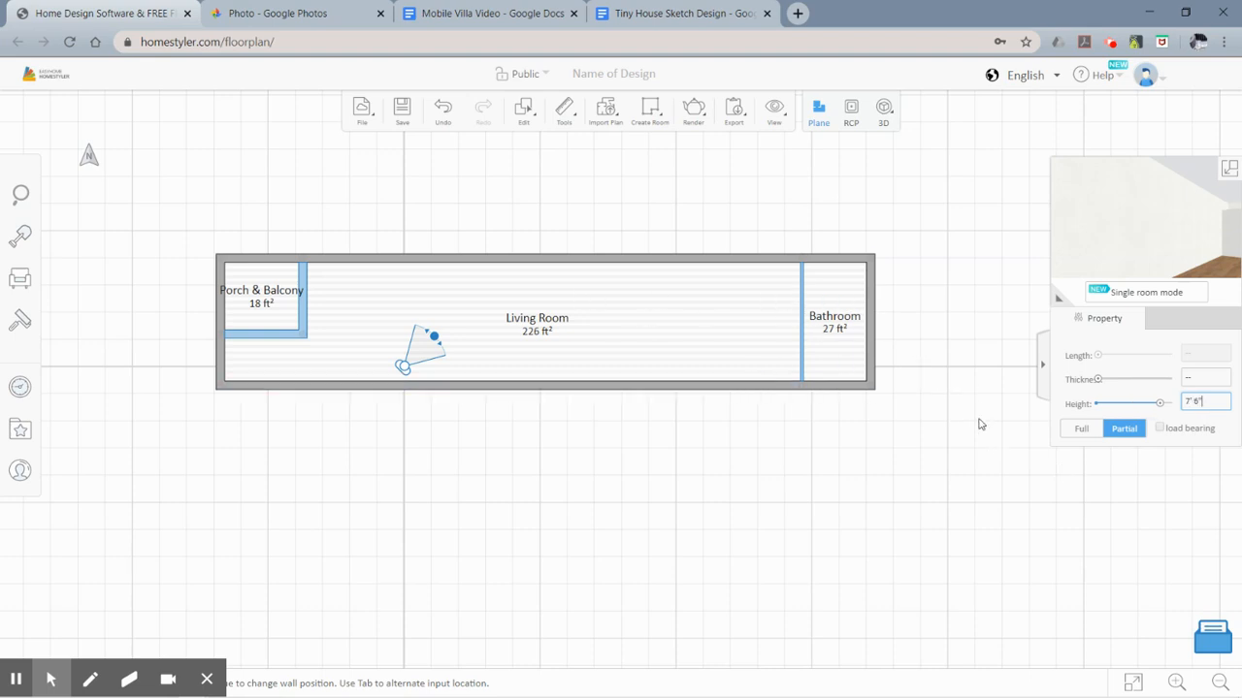
left_click(612, 531)
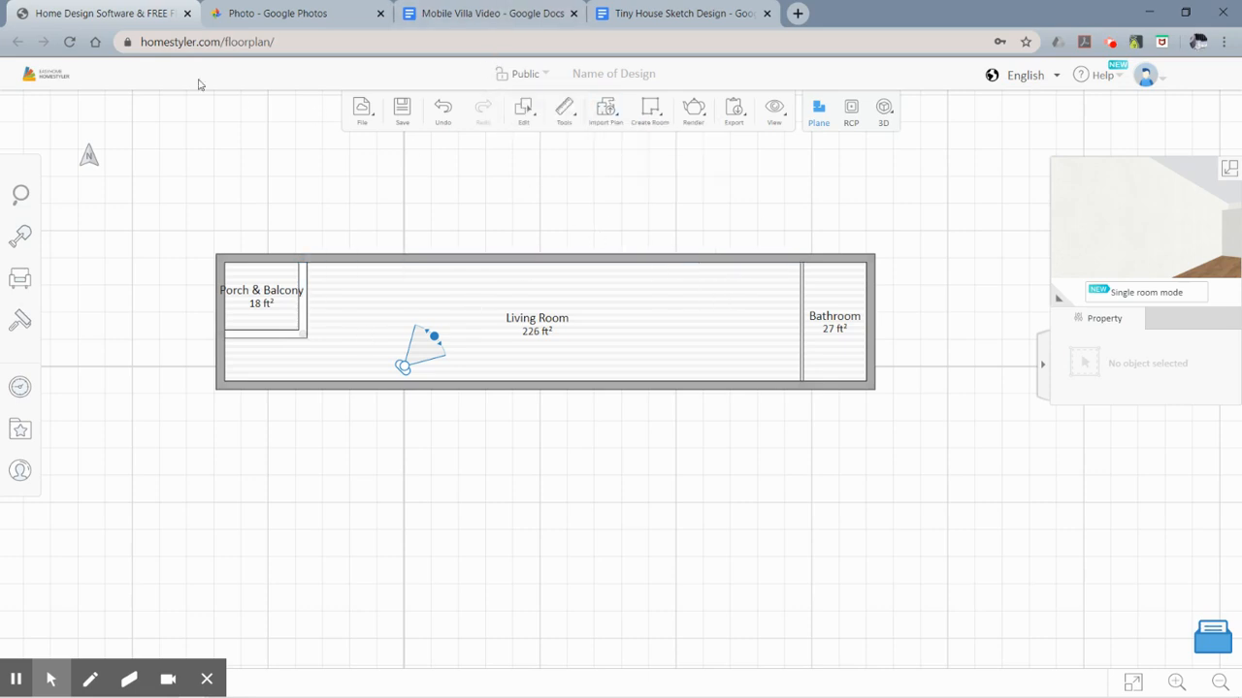
Insert the Ceiling C-4 model from the Roofs building elements and place it against the house's right end, over the bathroom.
left_click(24, 249)
scroll(384, 449, "down", 2)
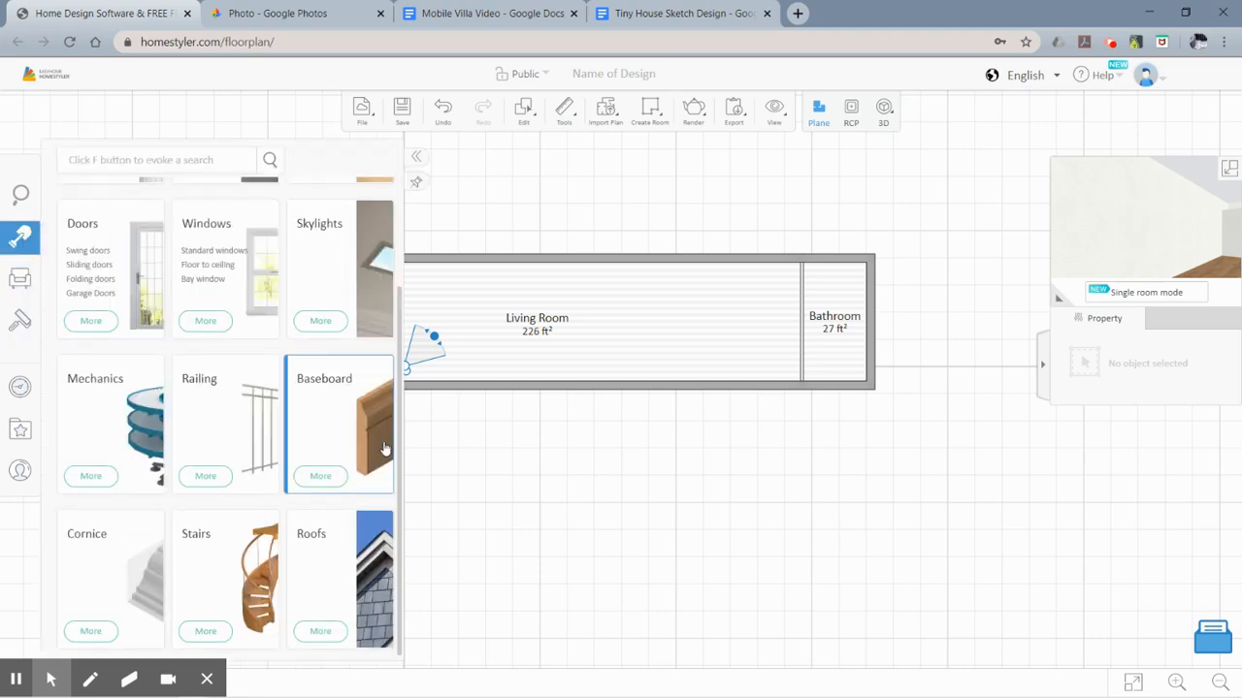
left_click(321, 630)
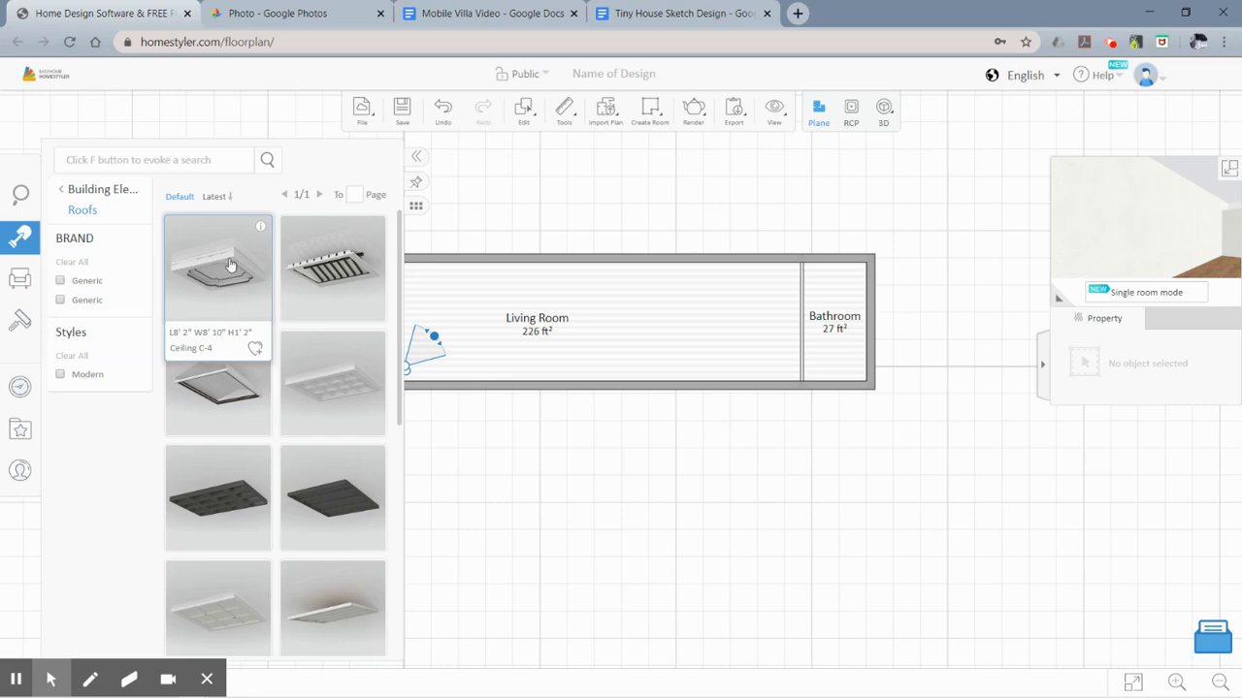
left_click(259, 309)
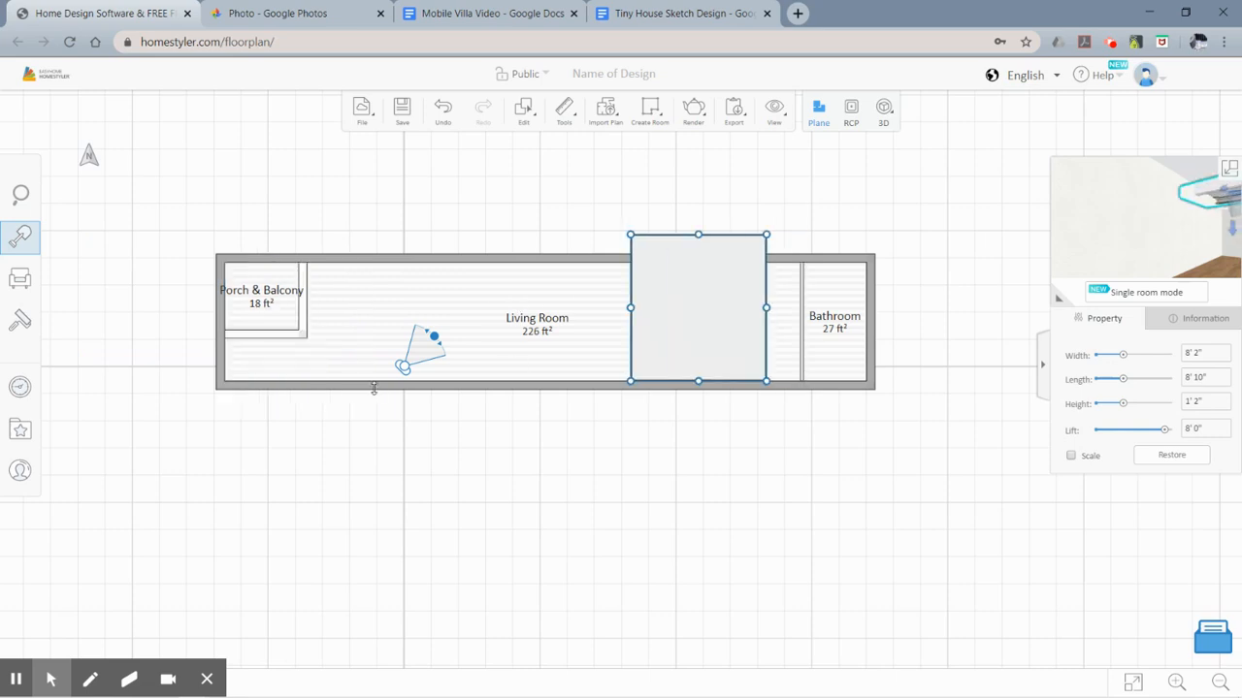
left_click(839, 343)
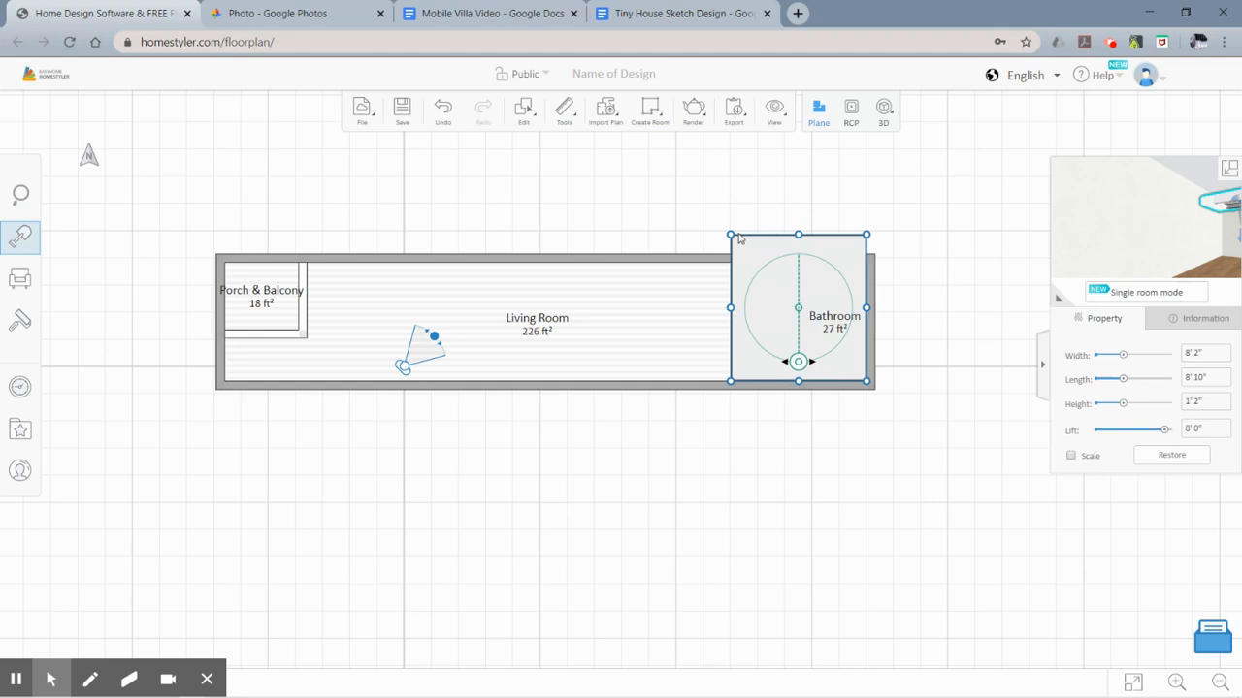
Resize the ceiling element to fit between the long walls at 7' 2" and extend it into the living room to a 19' 5" width.
left_click_drag(798, 233, 795, 258)
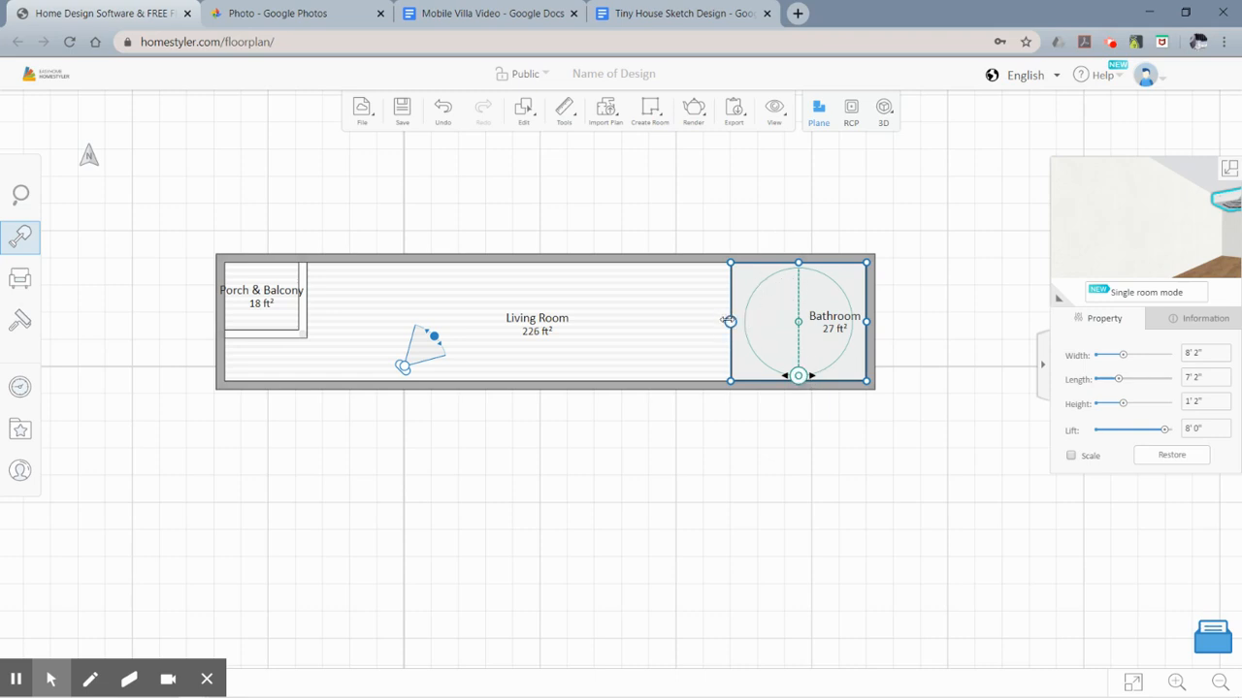
left_click_drag(730, 321, 538, 339)
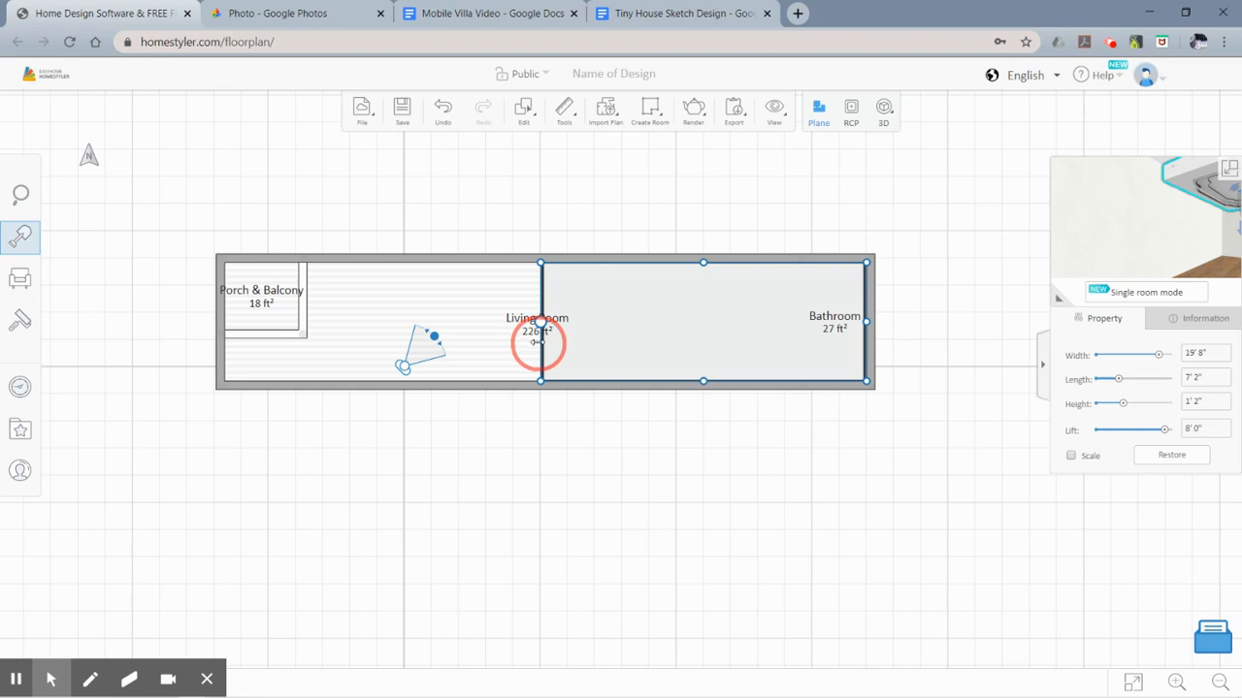
left_click_drag(539, 342, 544, 343)
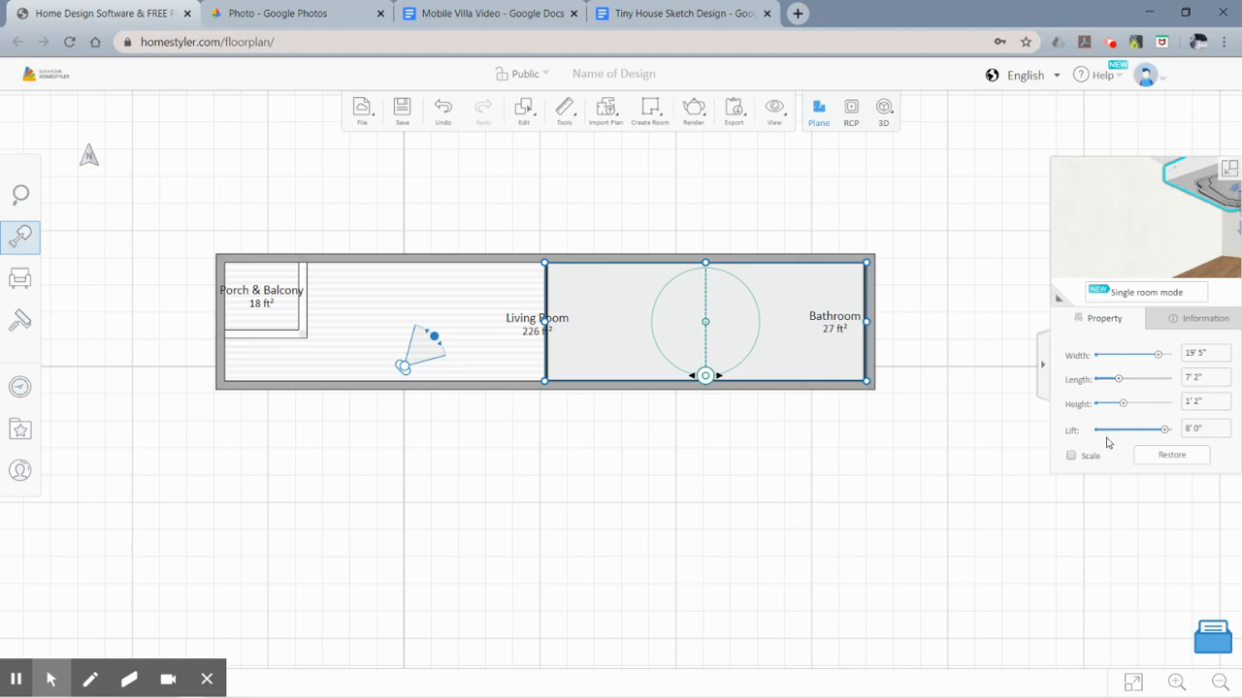
Set the ceiling element's lift to 7' 6" and its height to 7".
left_click(1195, 433)
type("7'6")
left_click(1199, 403)
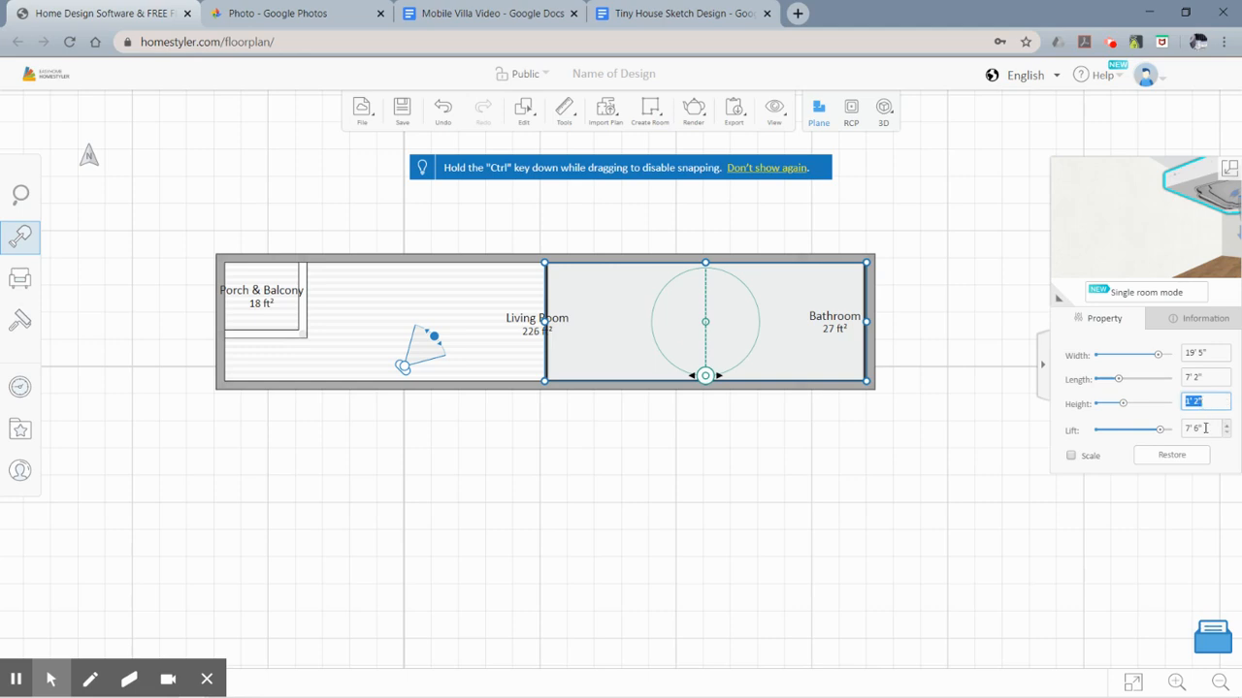
type("7'")
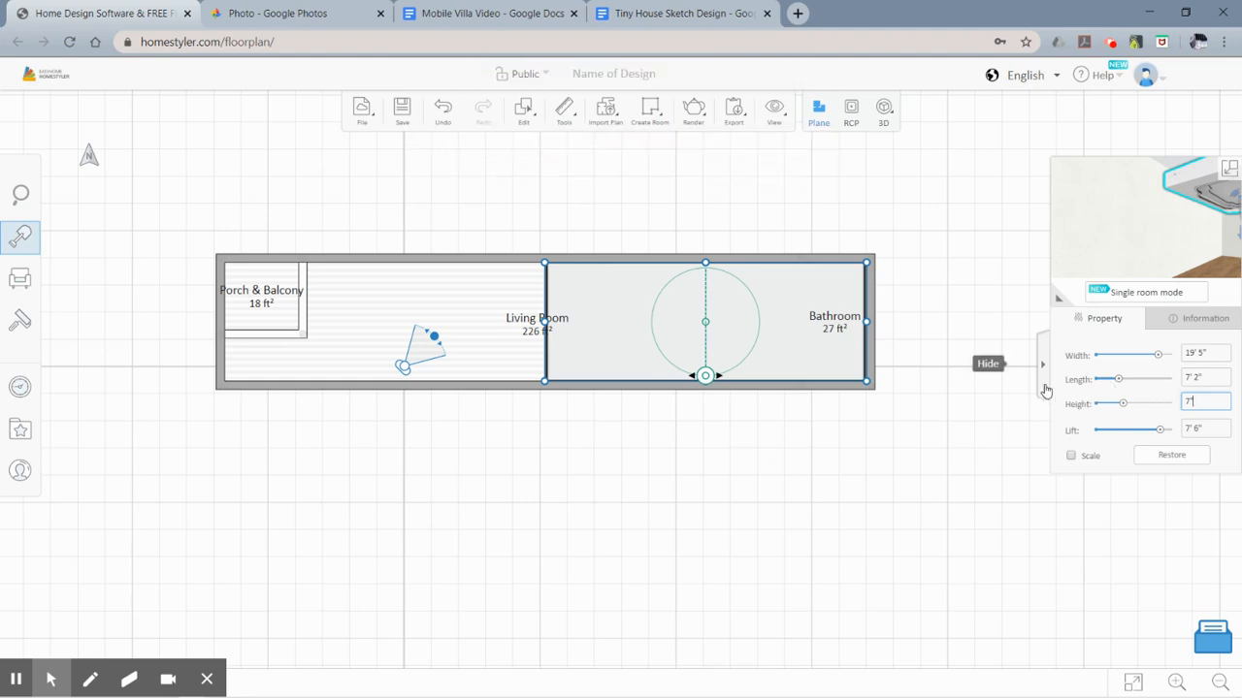
key("Return")
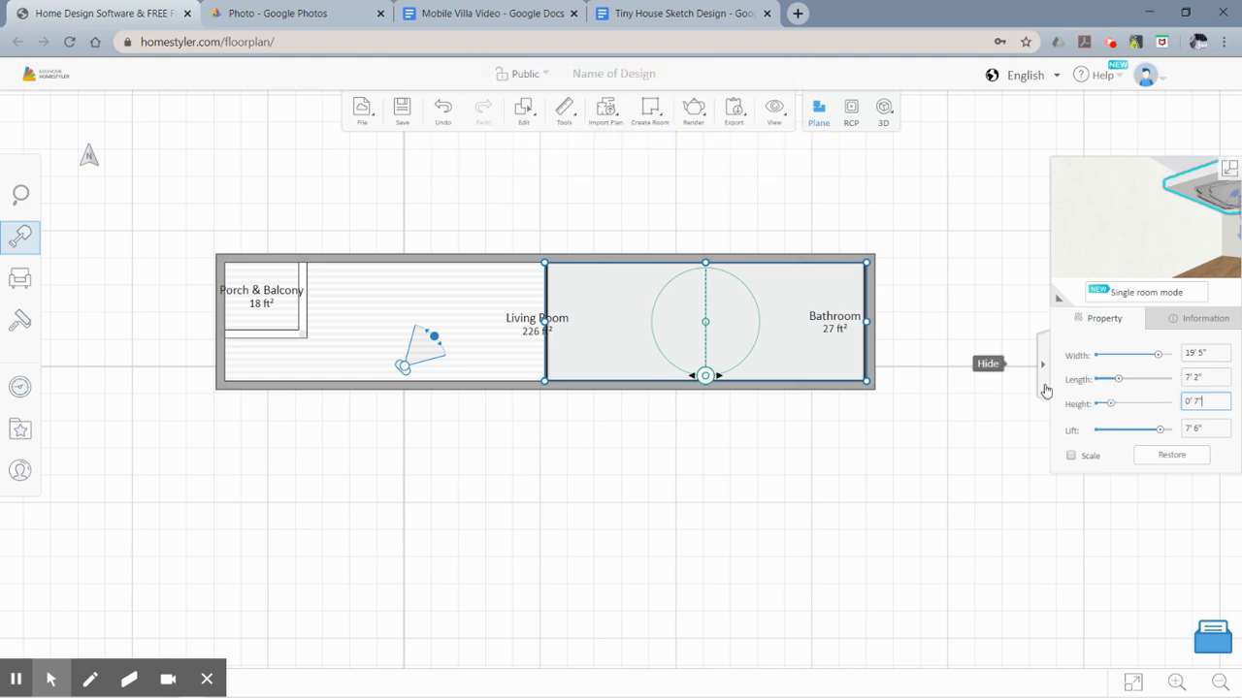
left_click(898, 421)
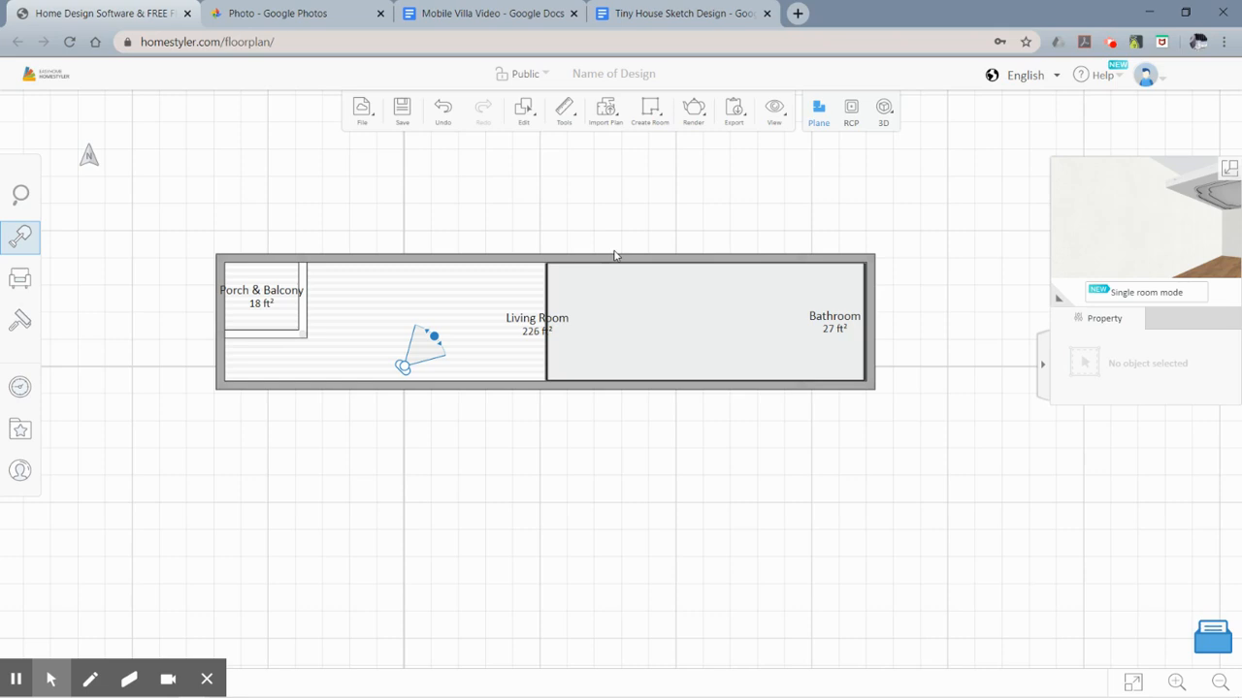
Inspect the raised ceiling slab and interior walls in 3D from inside the room and in the orbit view.
left_click(1229, 168)
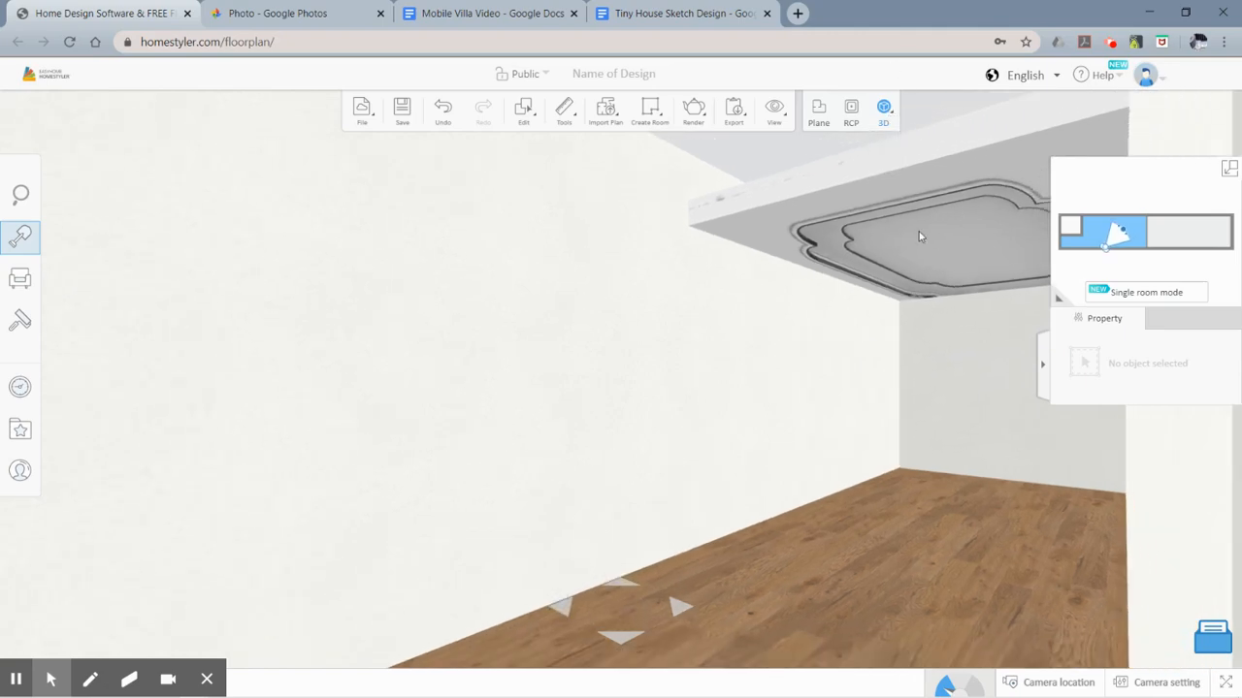
mouse_move(884, 109)
left_click(884, 169)
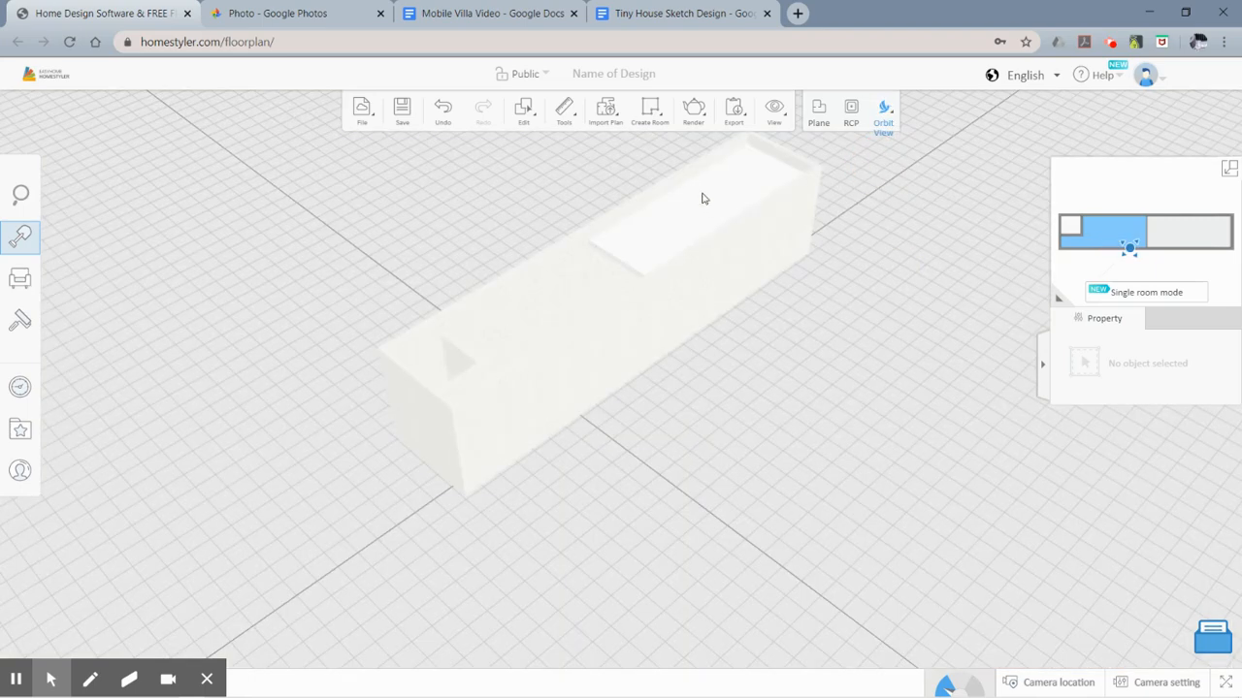
mouse_move(571, 314)
left_mouse_down()
mouse_move(615, 311)
mouse_move(646, 348)
left_mouse_up()
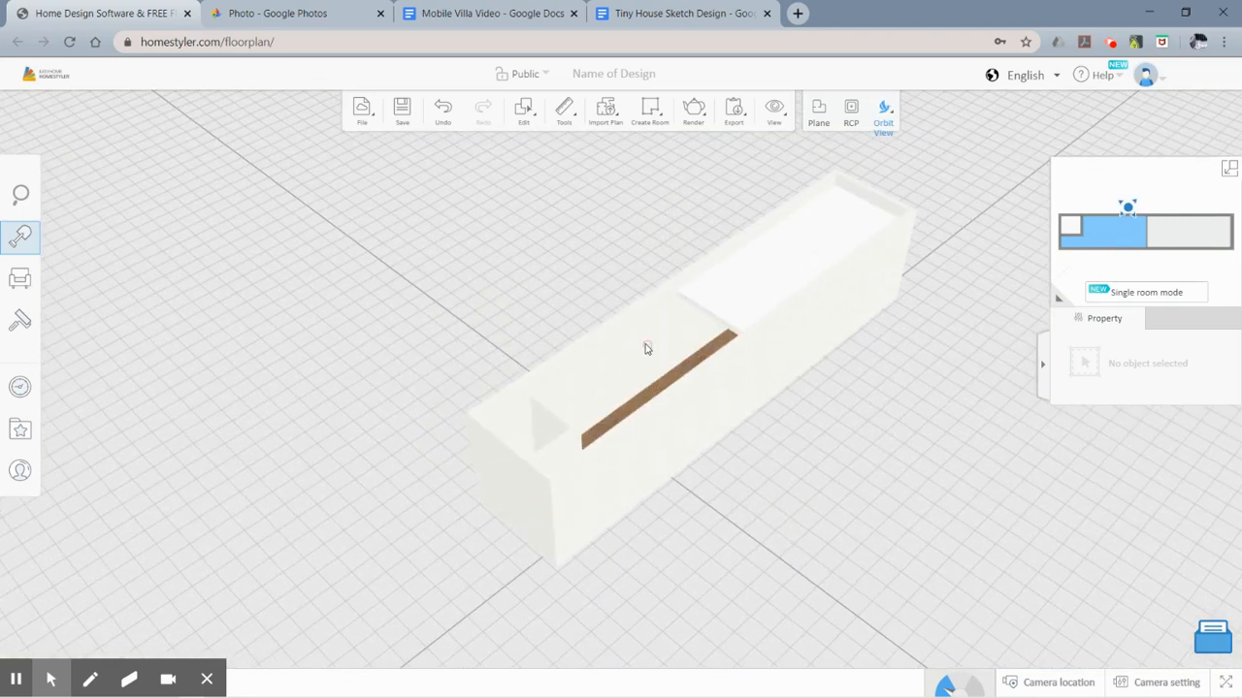
Insert the Sloped ceiling A-2 model from the Roofs building elements and place it over the bathroom end in plan view.
left_click_drag(603, 269, 699, 280)
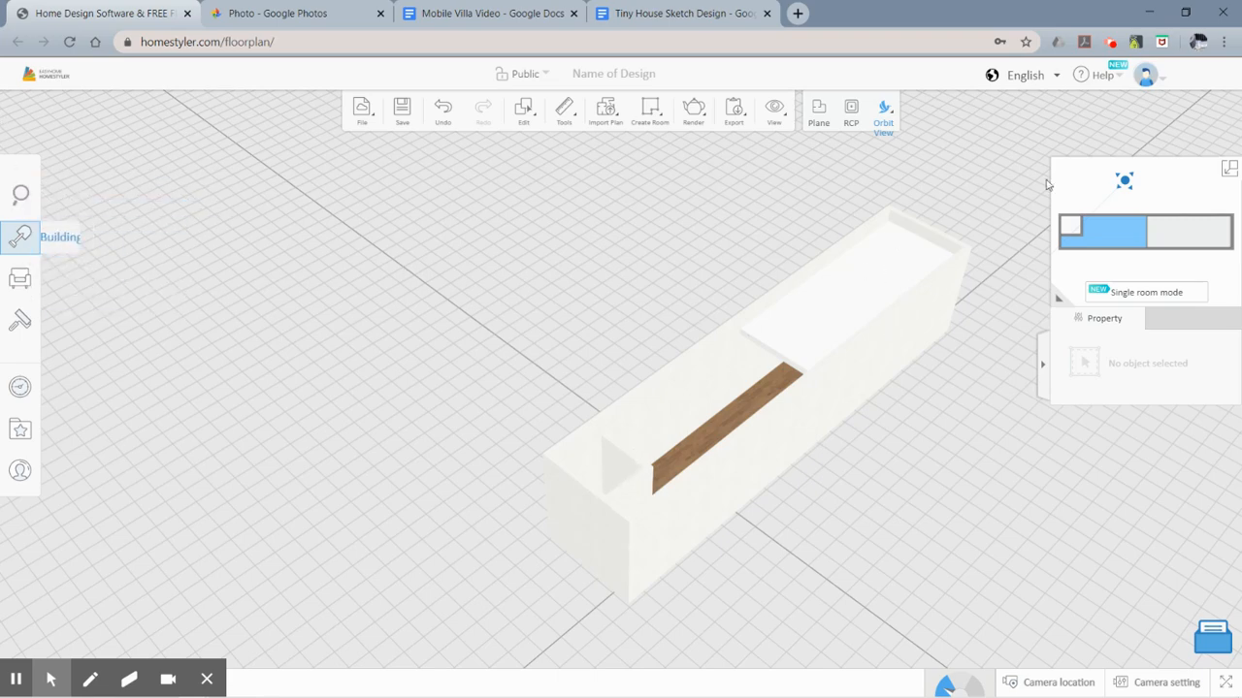
left_click(1229, 169)
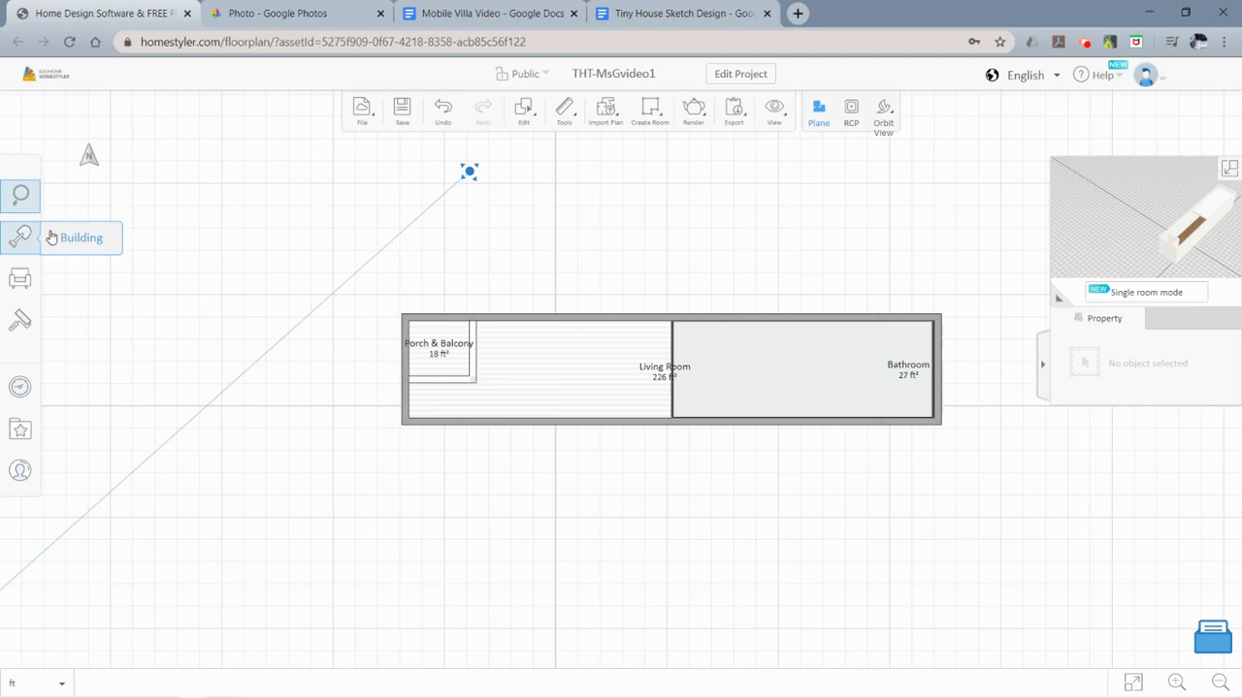
left_click(51, 238)
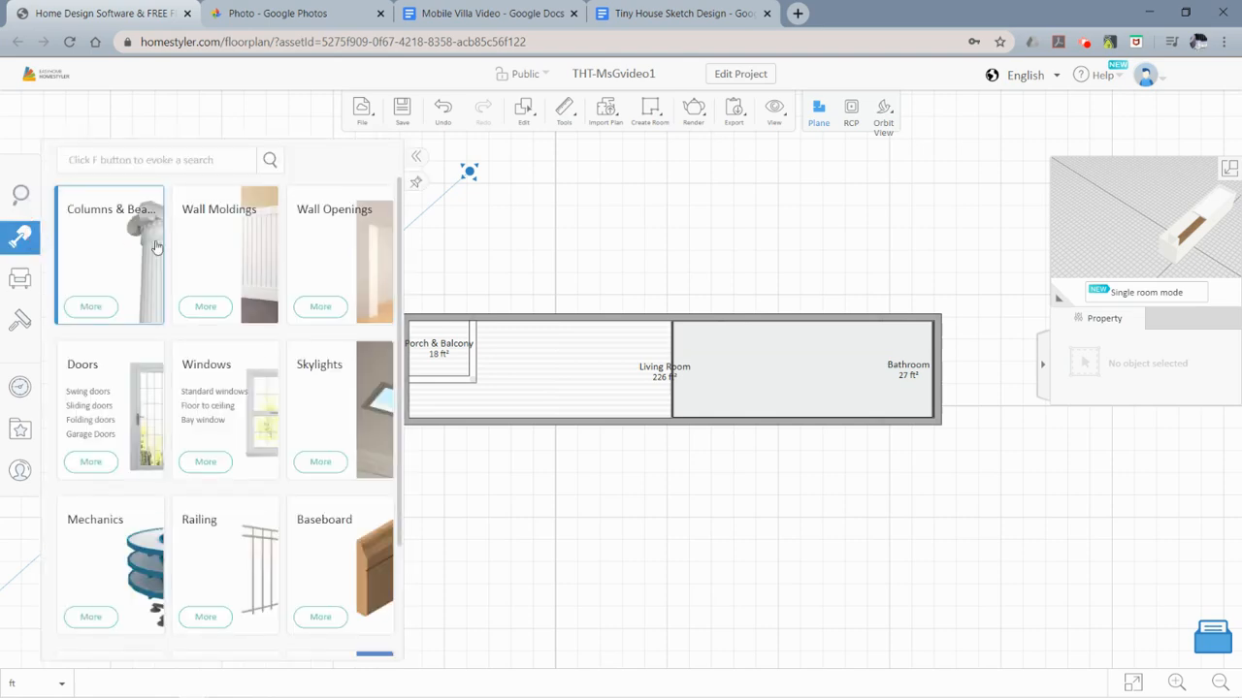
scroll(276, 349, "down", 2)
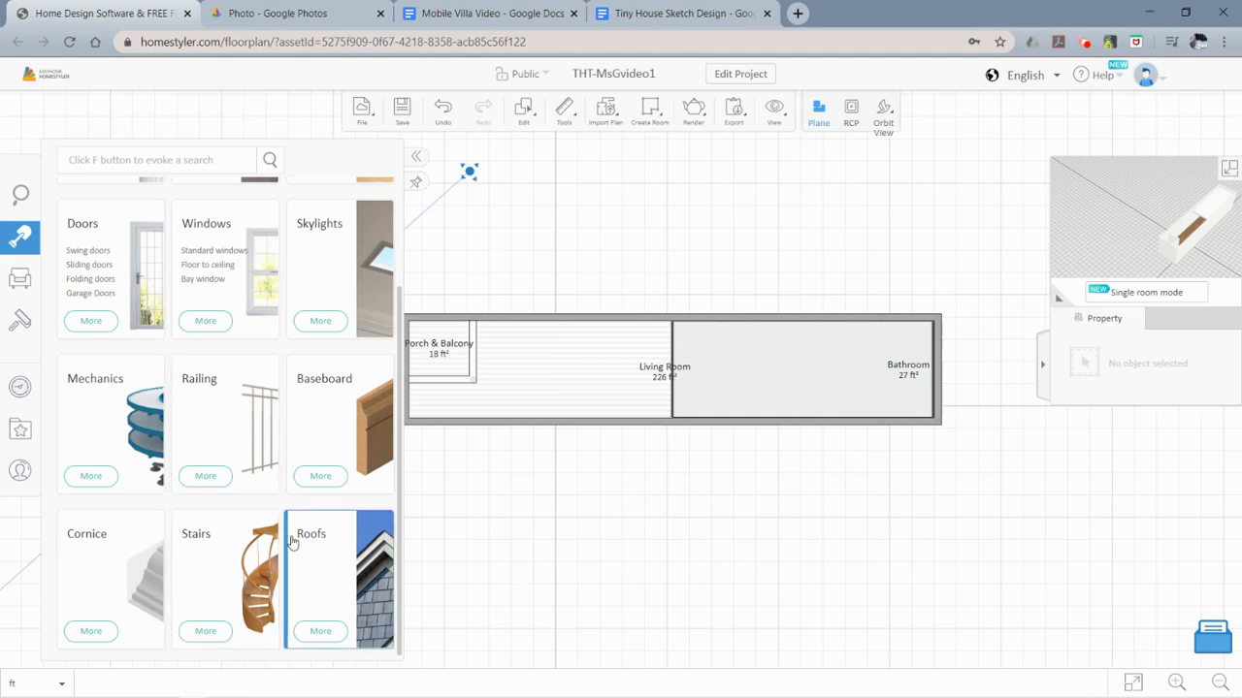
left_click(320, 631)
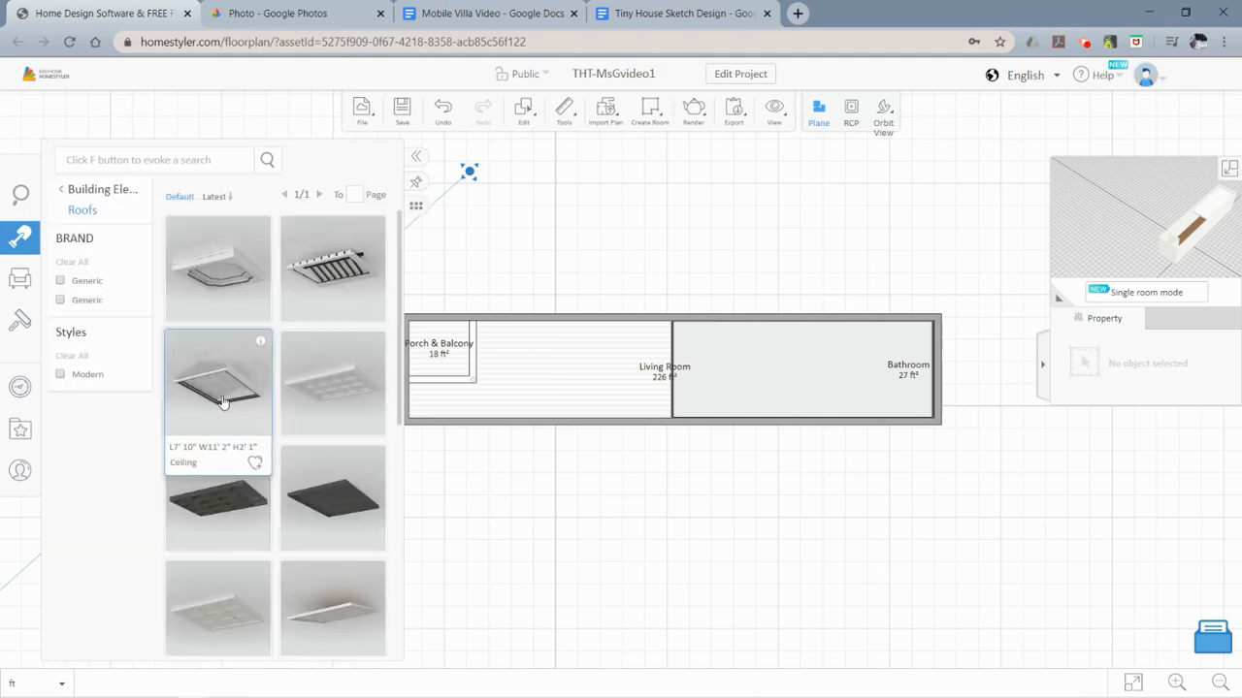
scroll(344, 354, "down", 5)
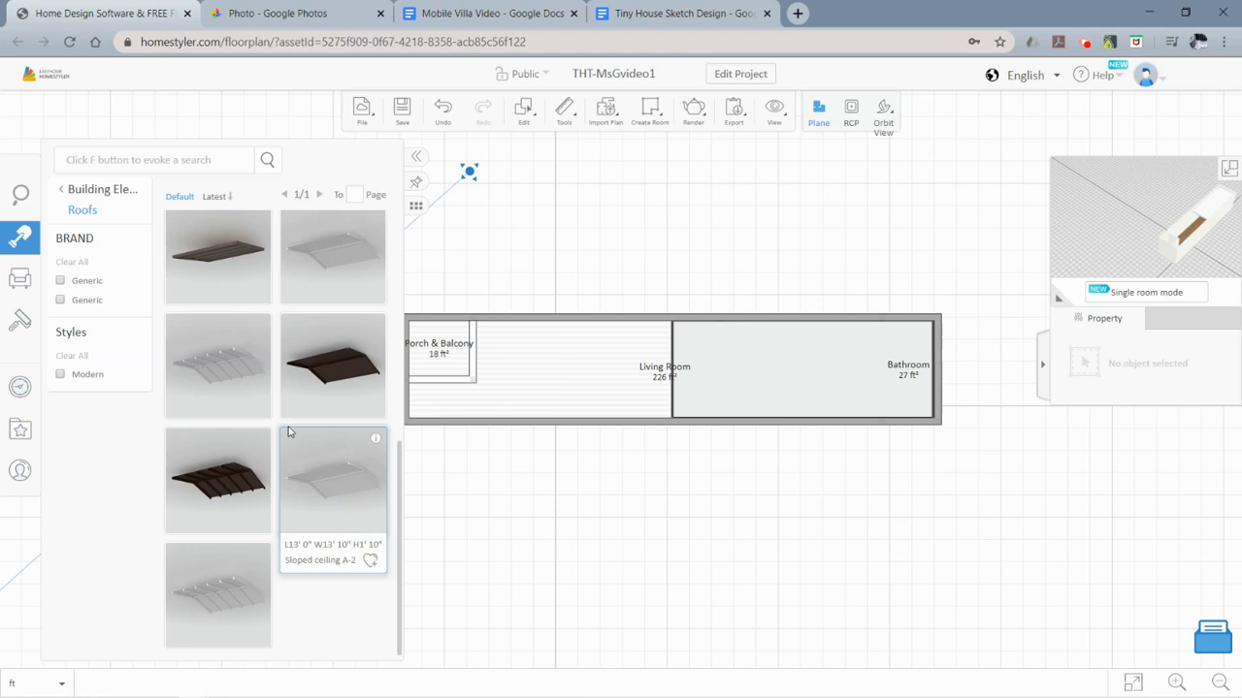
left_click(377, 505)
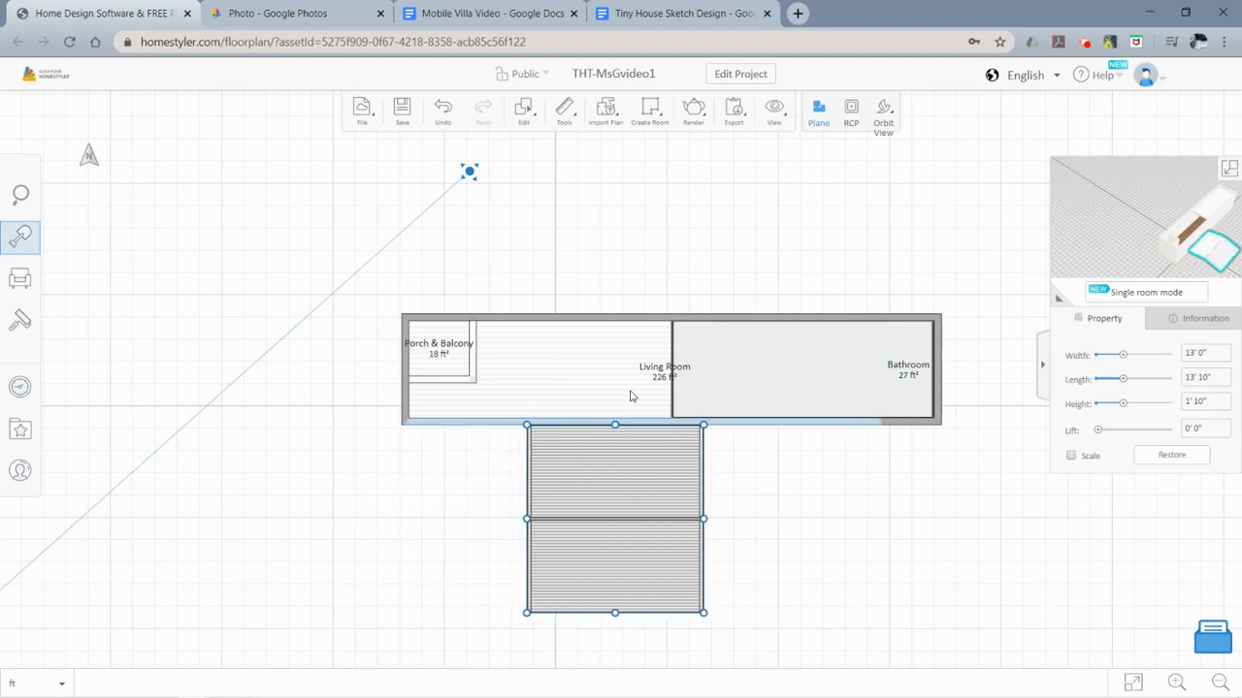
left_click(892, 351)
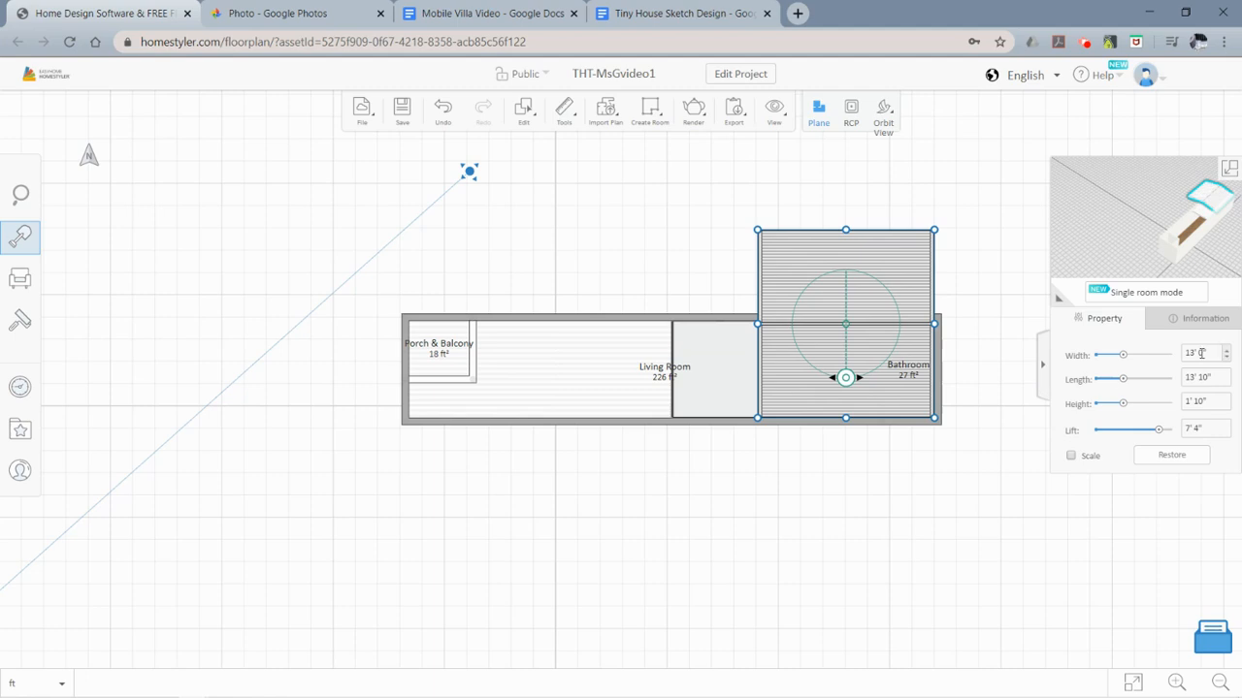
Set the sloped ceiling's width to 40' 0" and its length to 8' 5".
left_click(1203, 351)
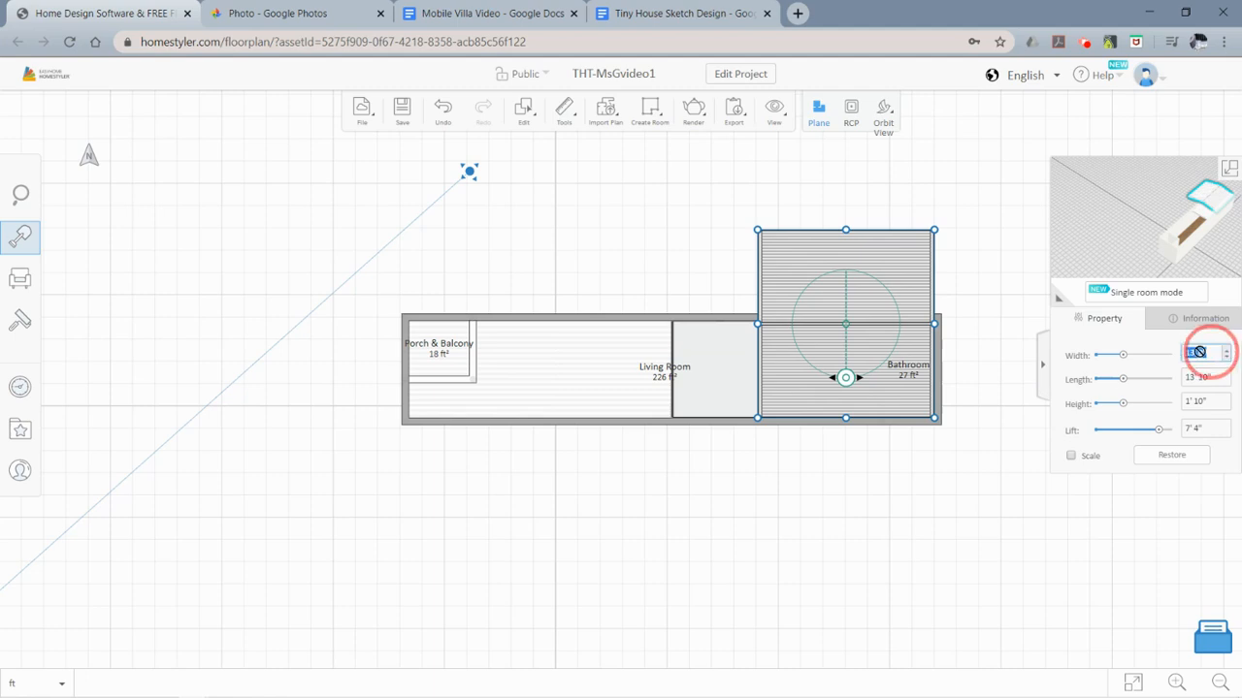
type("4")
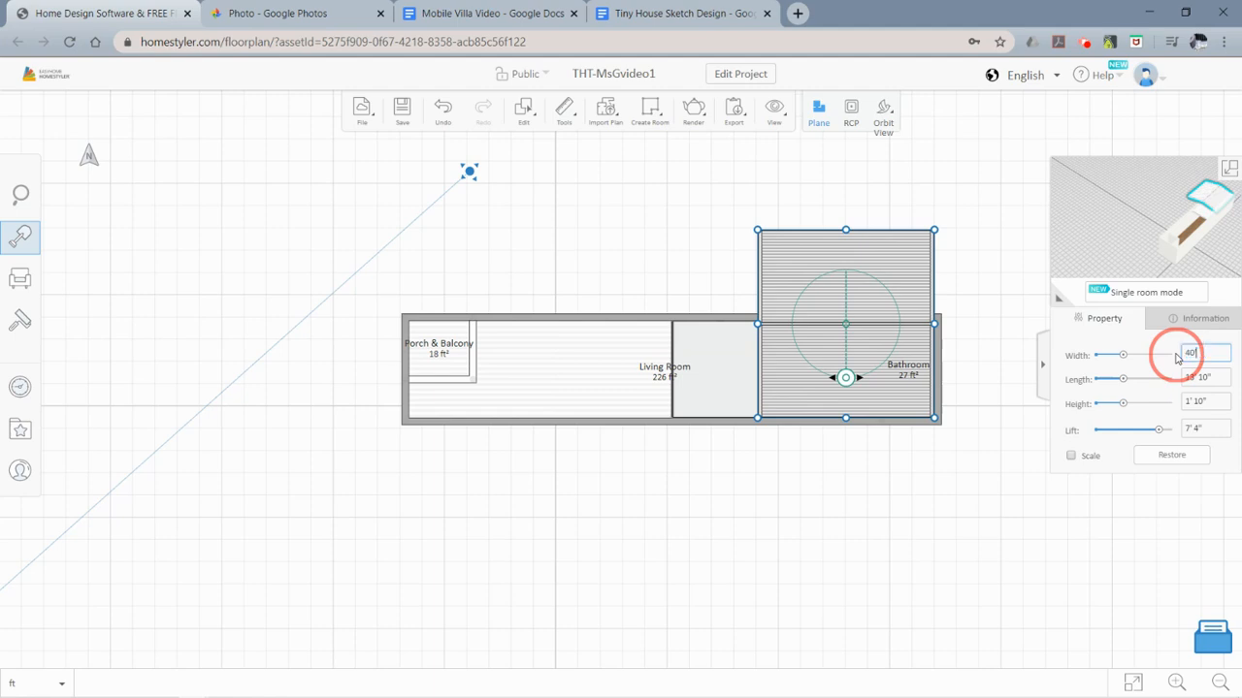
type("0")
key("Tab")
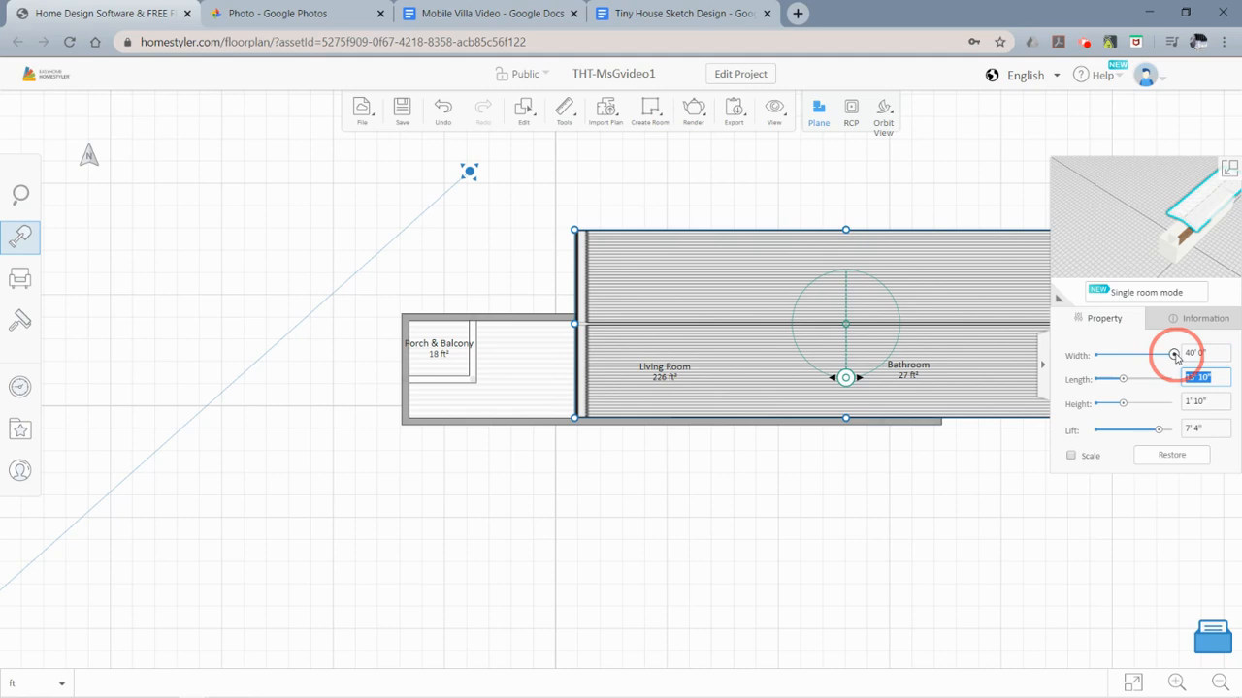
type("8'")
type("5")
key("Tab")
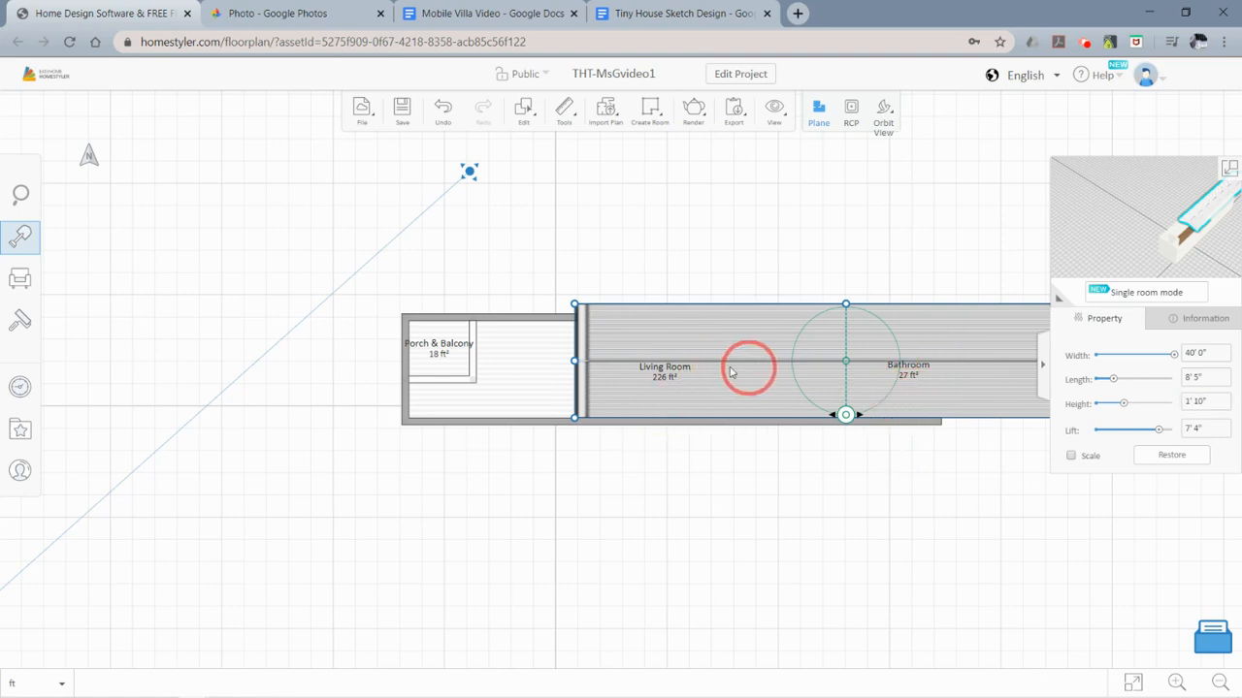
Move the sloped ceiling over the house and nudge it until it lines up with the outer walls on all sides.
left_click_drag(748, 368, 666, 394)
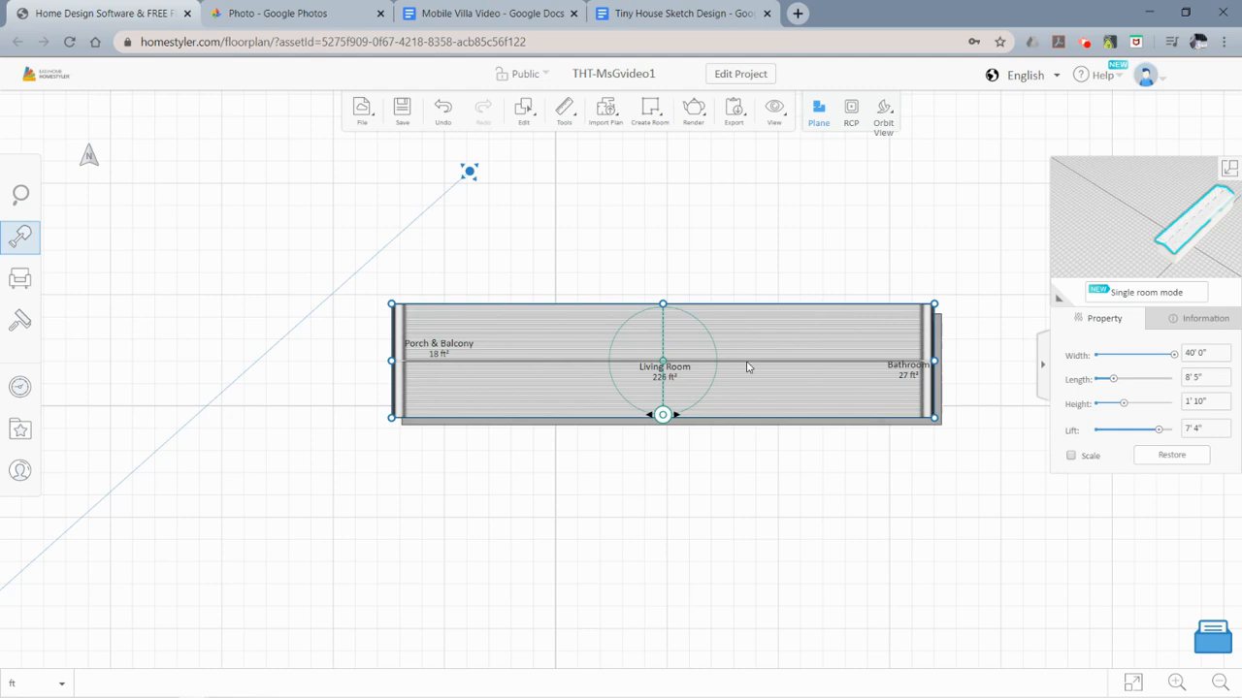
key("Down")
key("Down")
key("Down")
key("Down")
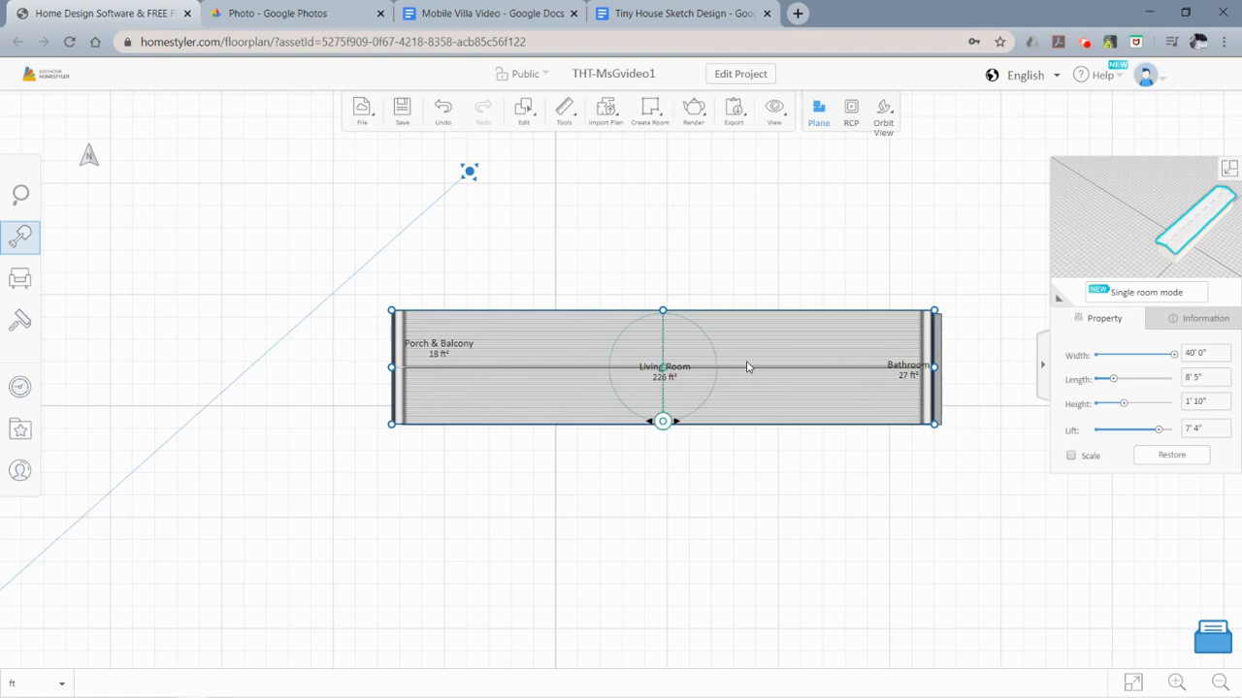
key("Down")
key("Right")
key("Right")
key("Right")
key("Right")
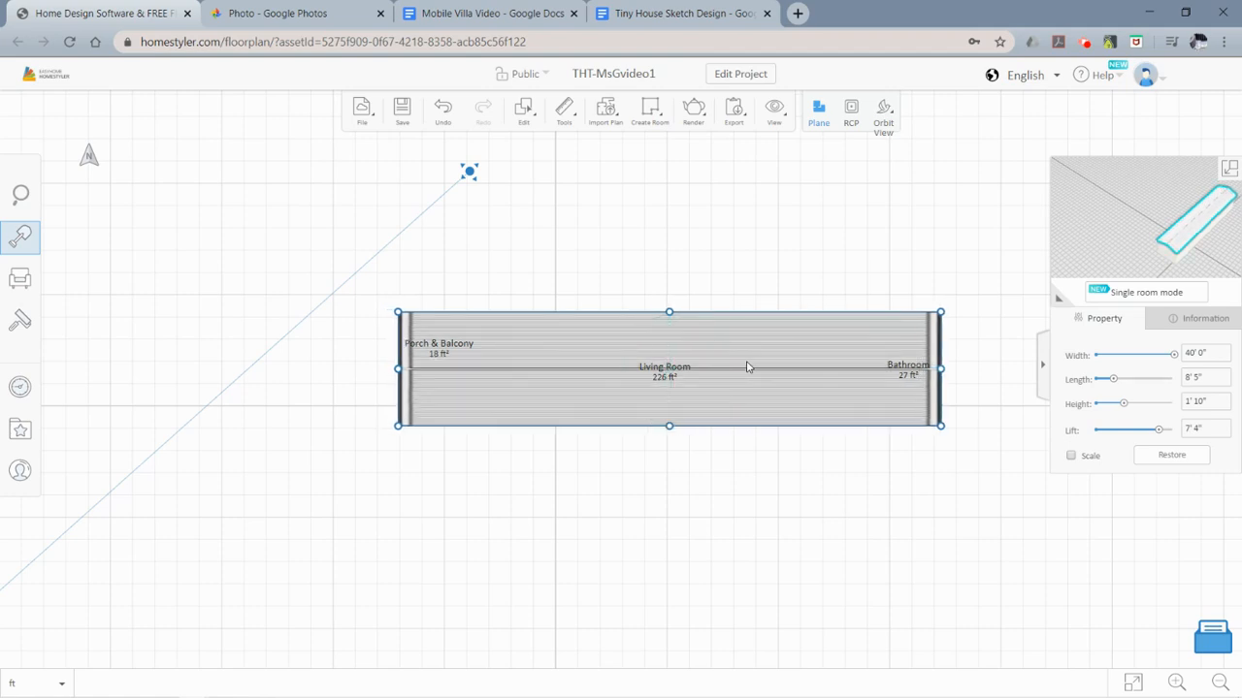
key("Up")
key("Up")
key("Up")
key("Up")
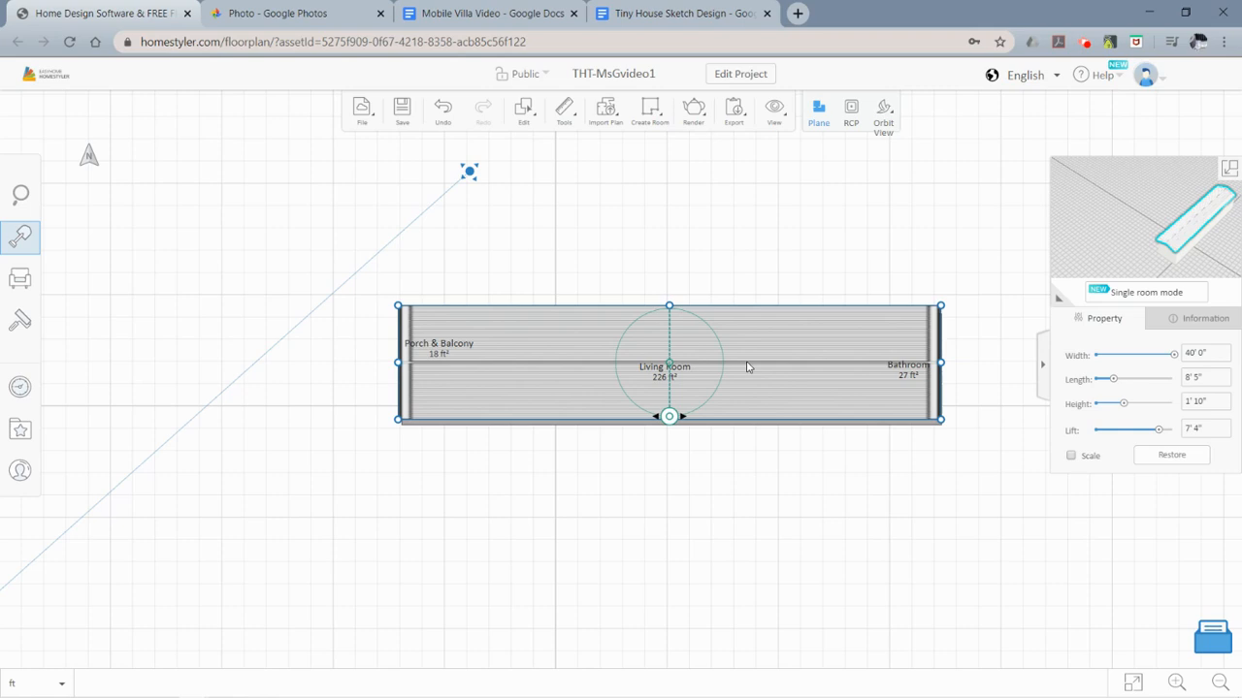
key("Right")
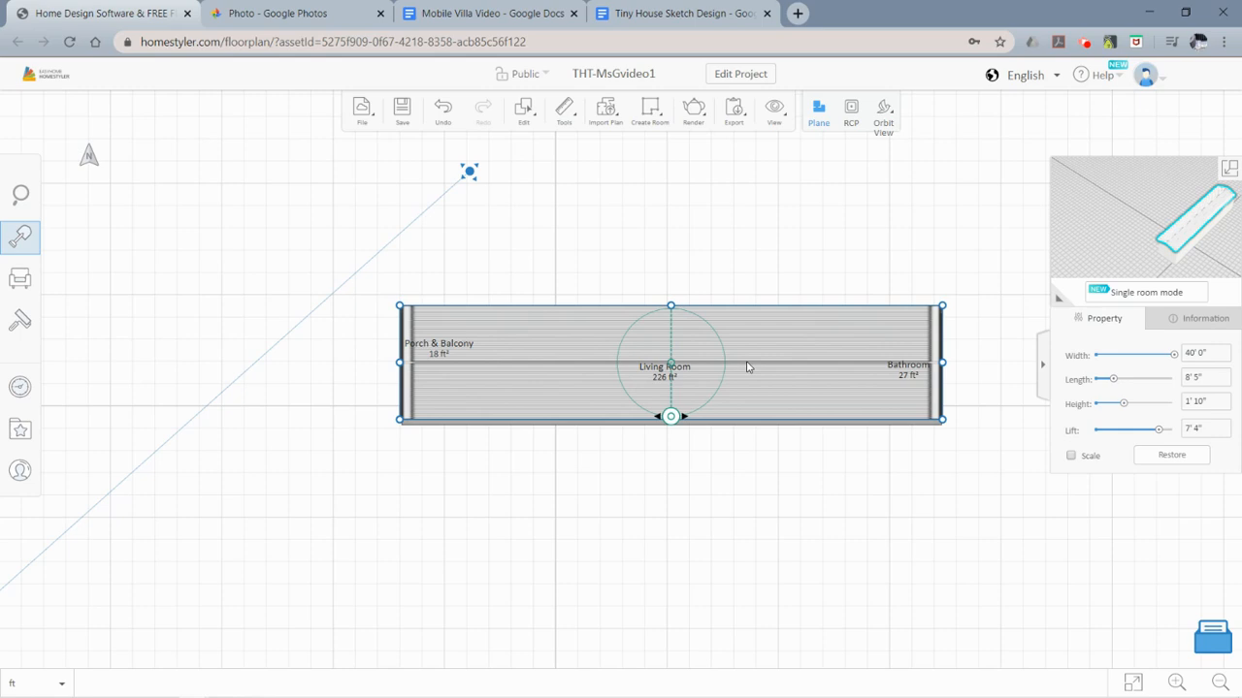
key("Down")
key("Down")
key("Down")
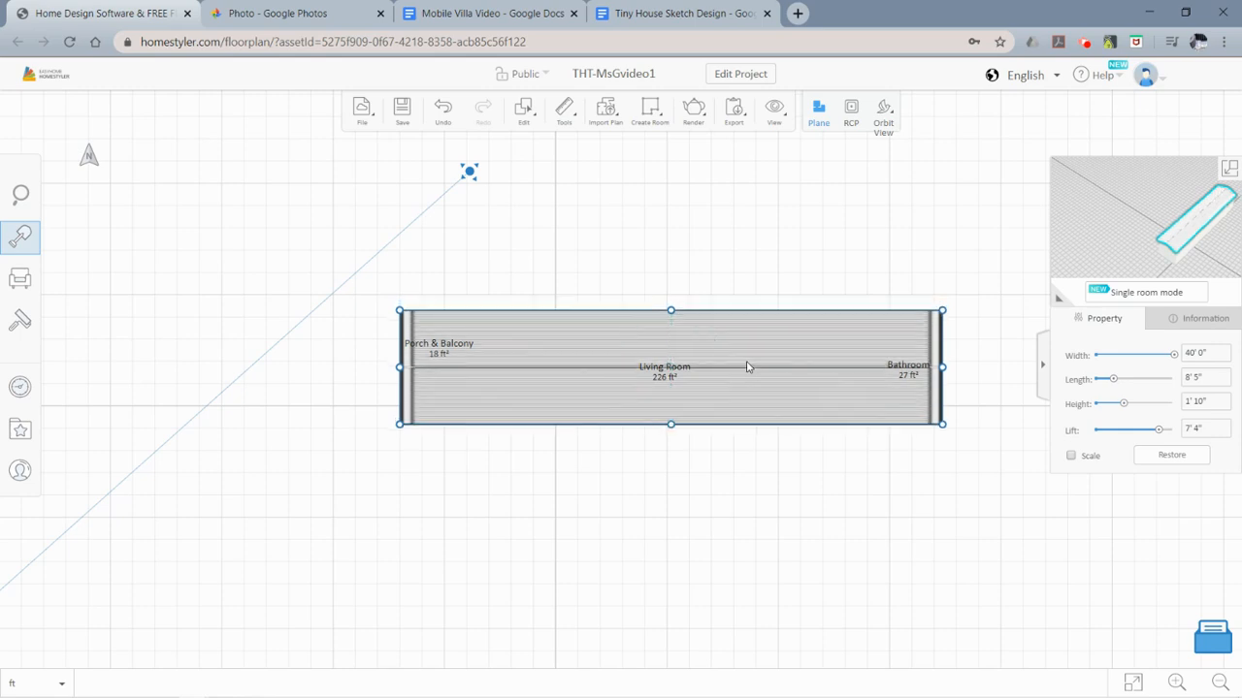
key("Down")
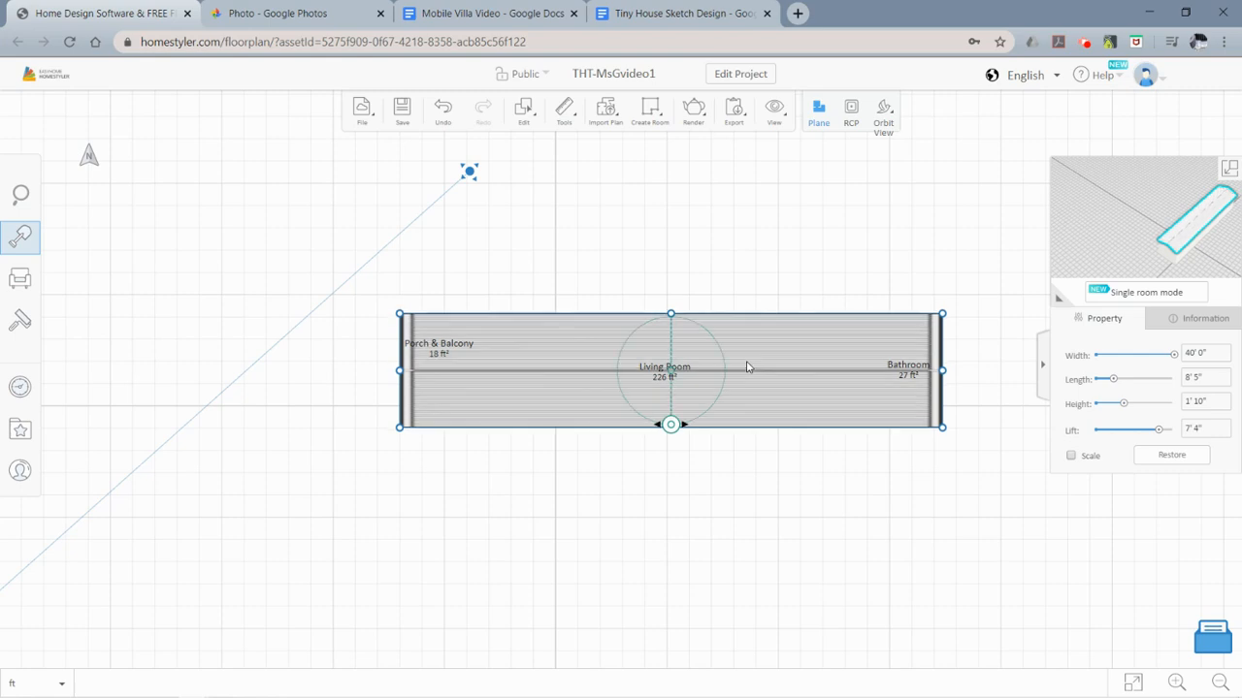
Set the sloped ceiling's lift to 8' 0" and inspect how it sits on the walls in 3D.
left_click(1200, 427)
type("8")
key("Return")
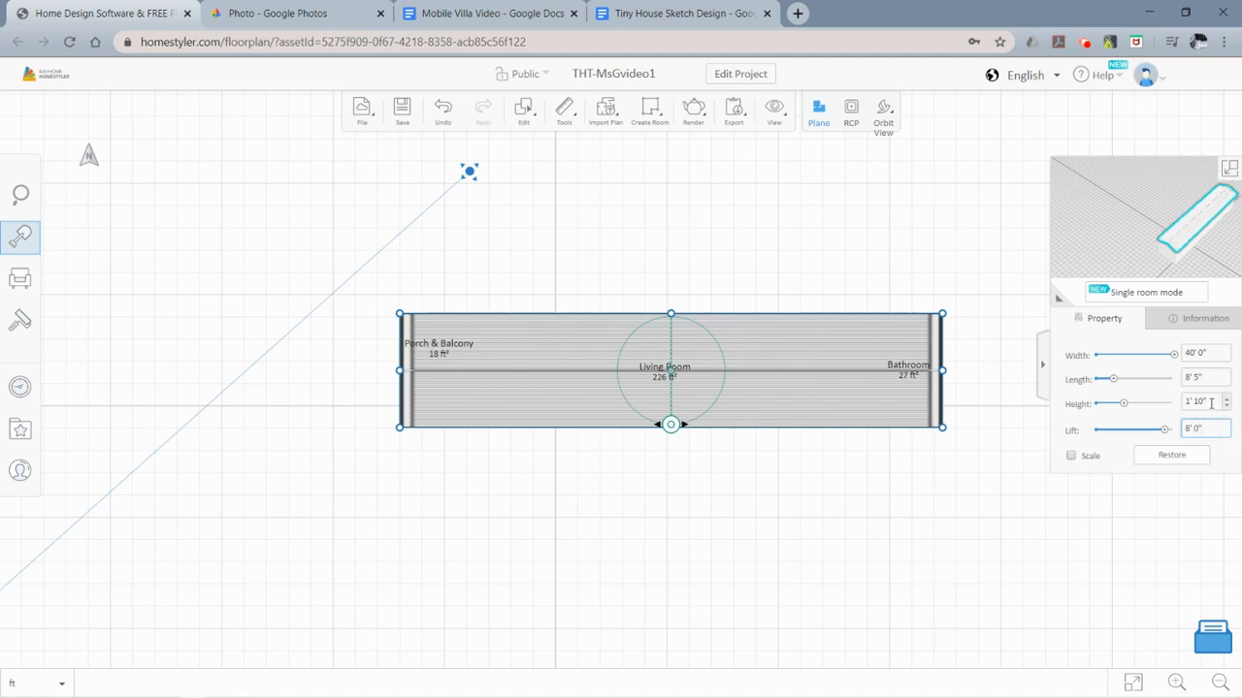
left_click(1227, 171)
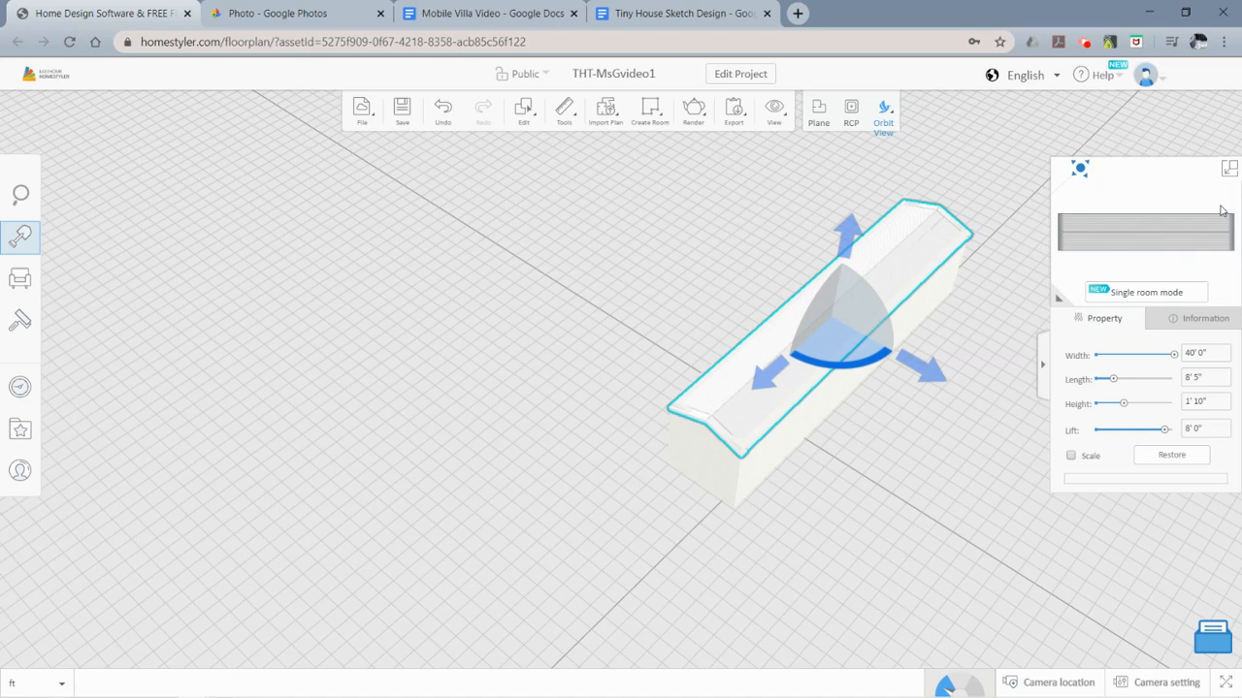
left_click_drag(721, 416, 672, 316)
left_click(672, 342)
left_click(669, 316)
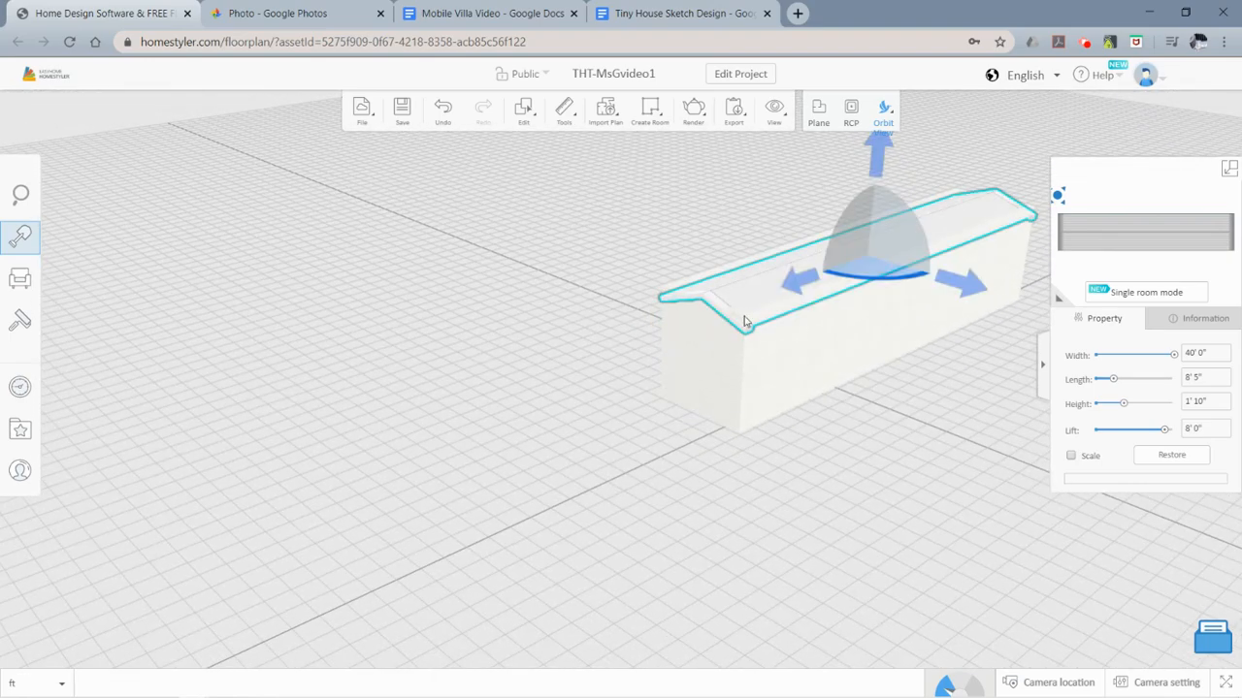
scroll(744, 322, "up", 2)
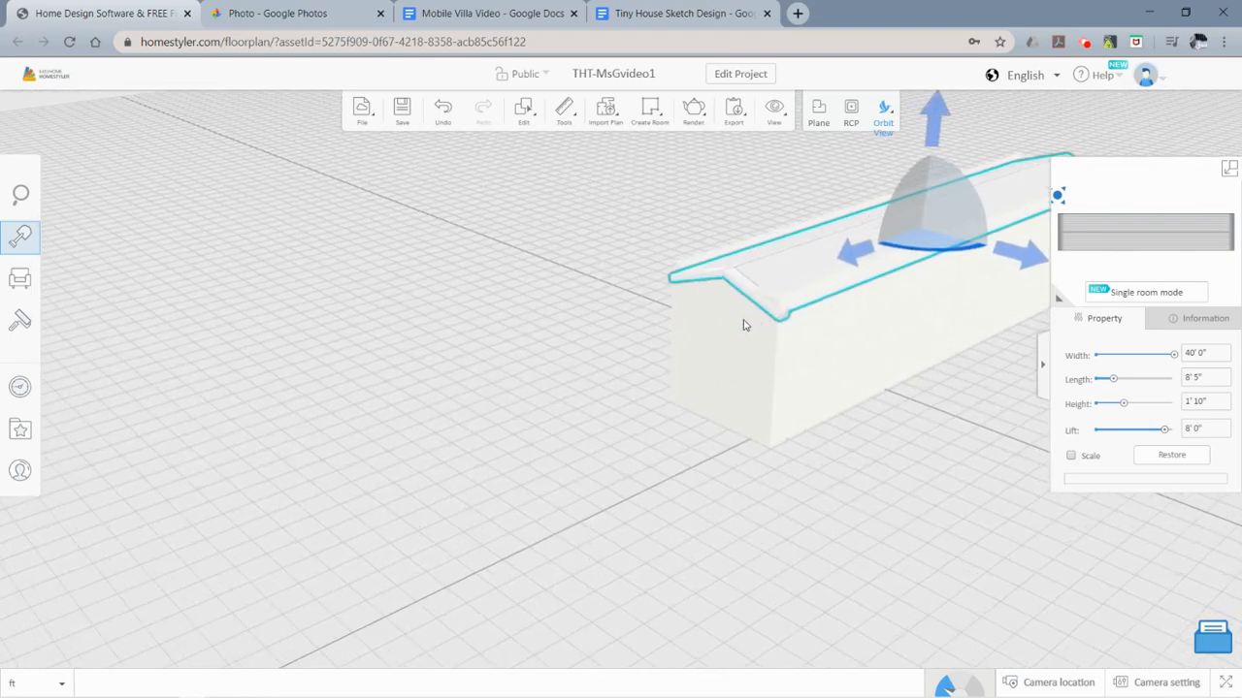
Look up the maximum allowed height in the requirements of the Tiny House Sketch Design document in Google Docs.
left_click(1206, 402)
left_click(625, 18)
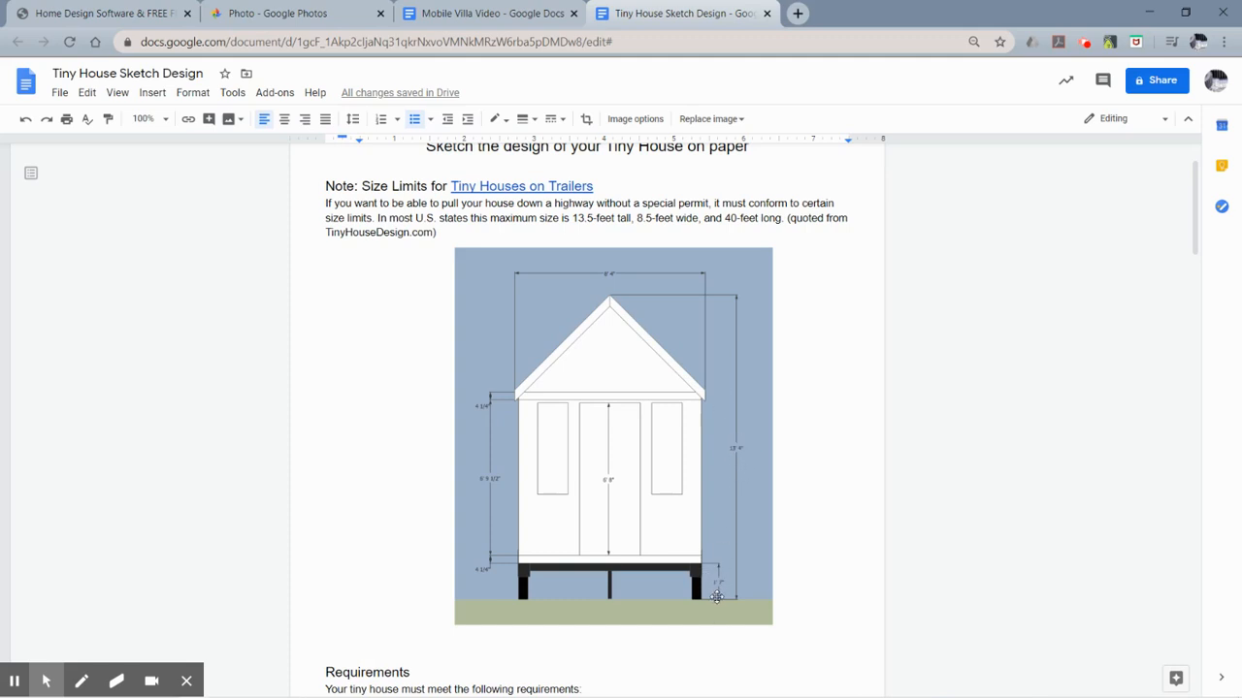
scroll(723, 548, "down", 3)
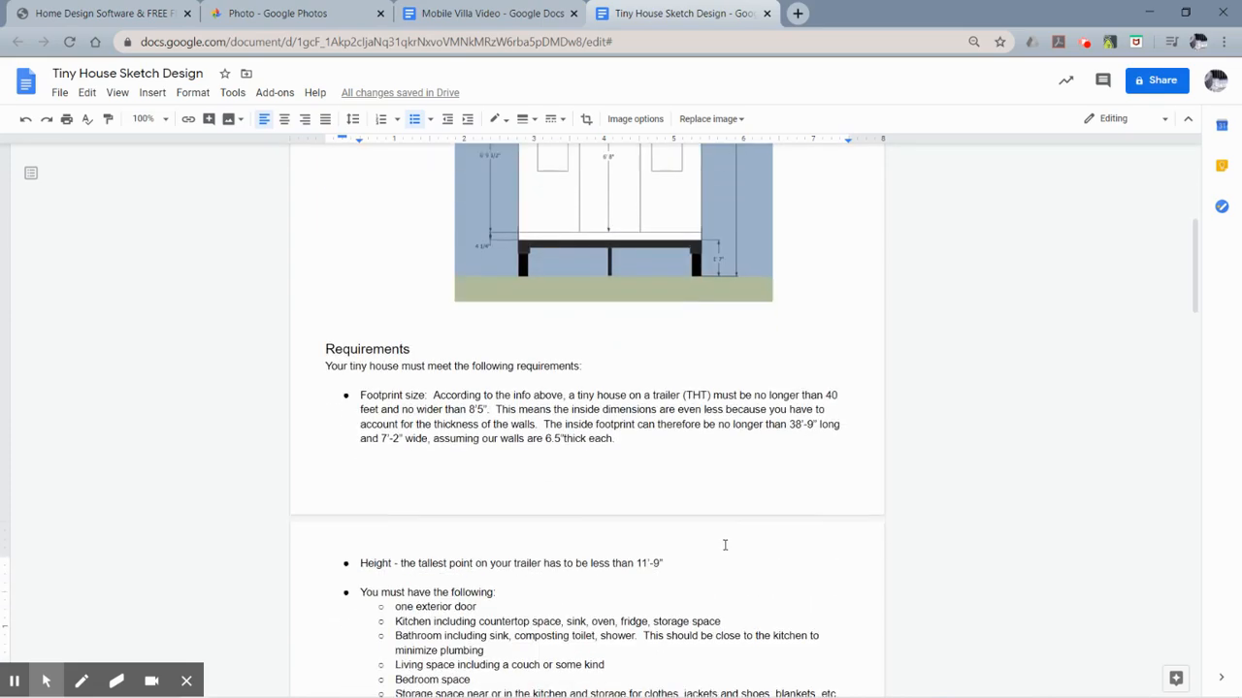
scroll(725, 545, "down", 1)
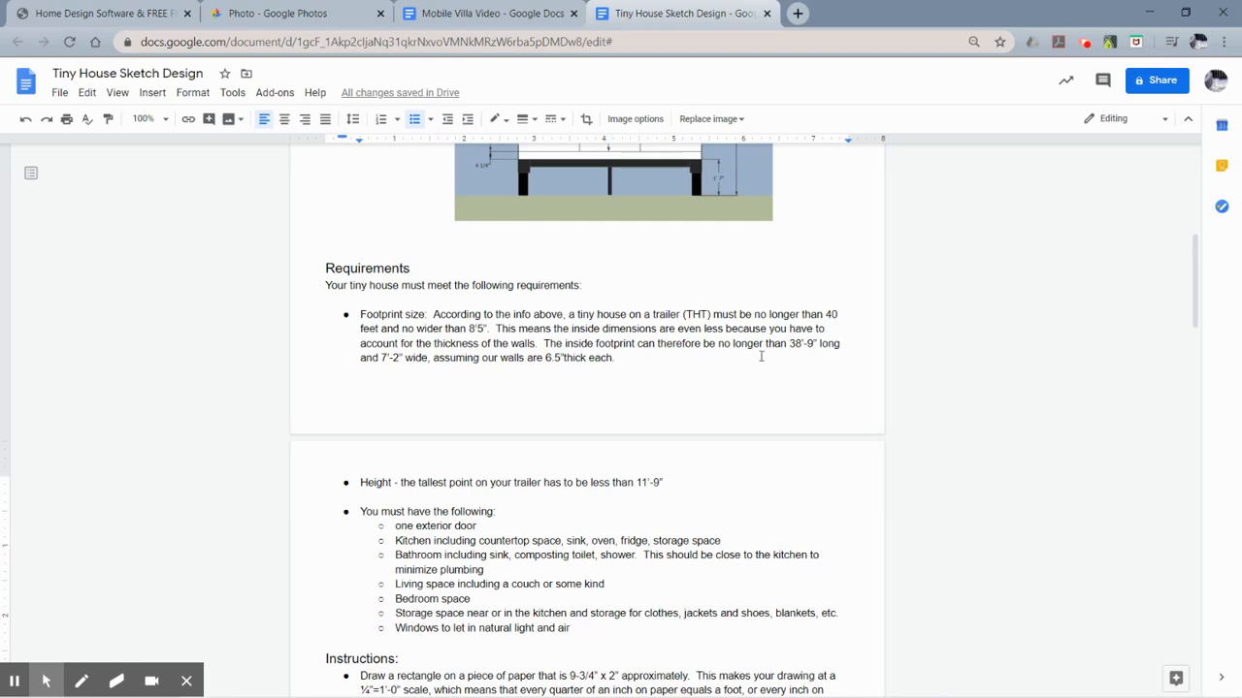
scroll(497, 609, "down", 2)
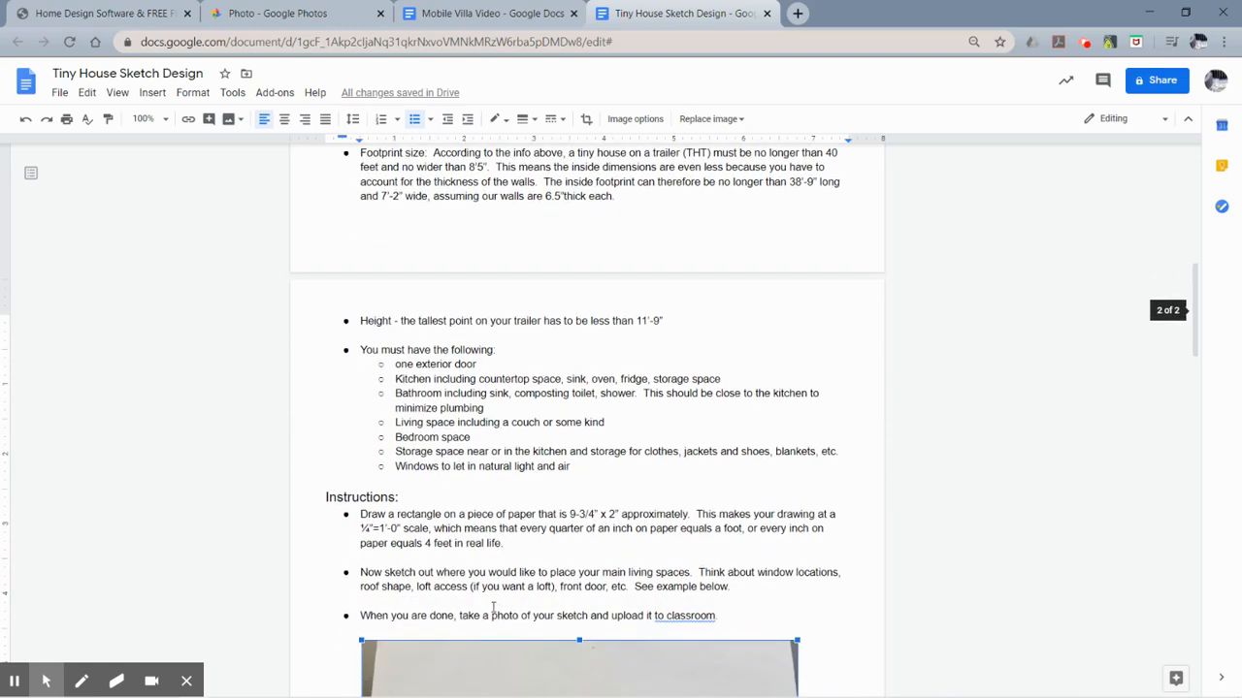
scroll(489, 603, "up", 2)
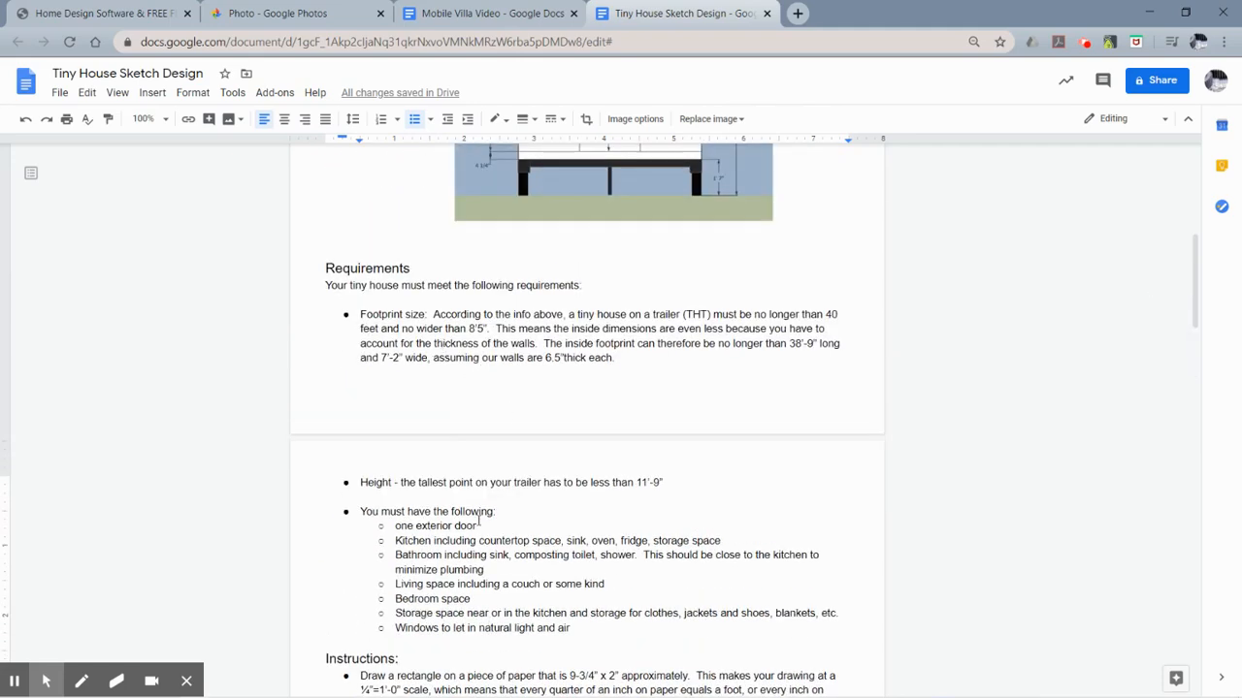
double_click(648, 482)
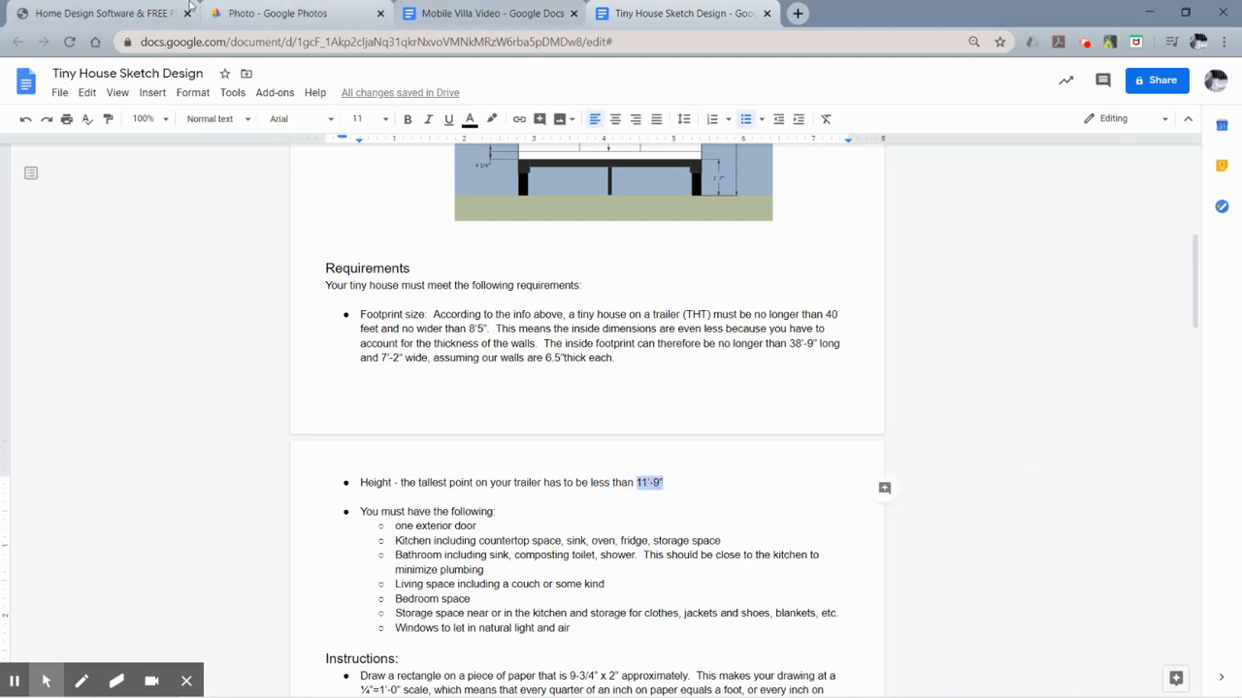
Switch back to Homestyler, set the sloped ceiling's height to 3' 0", and inspect its gable end before returning to plan view.
left_click(136, 13)
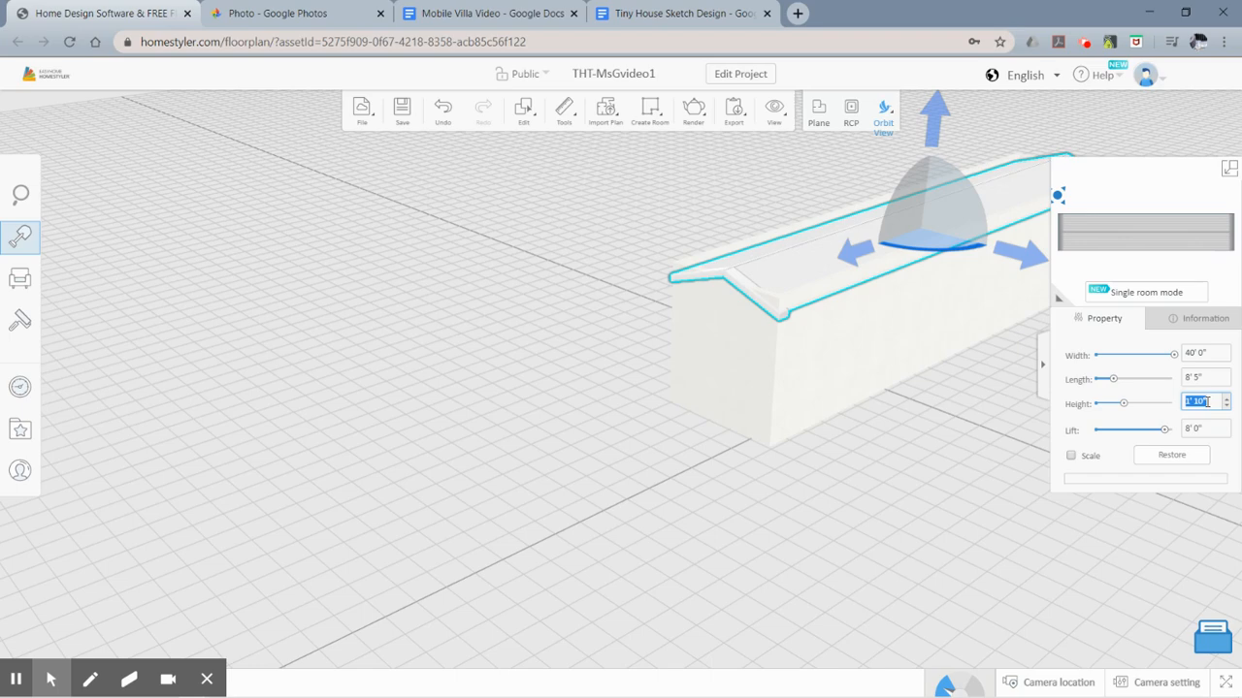
type("3")
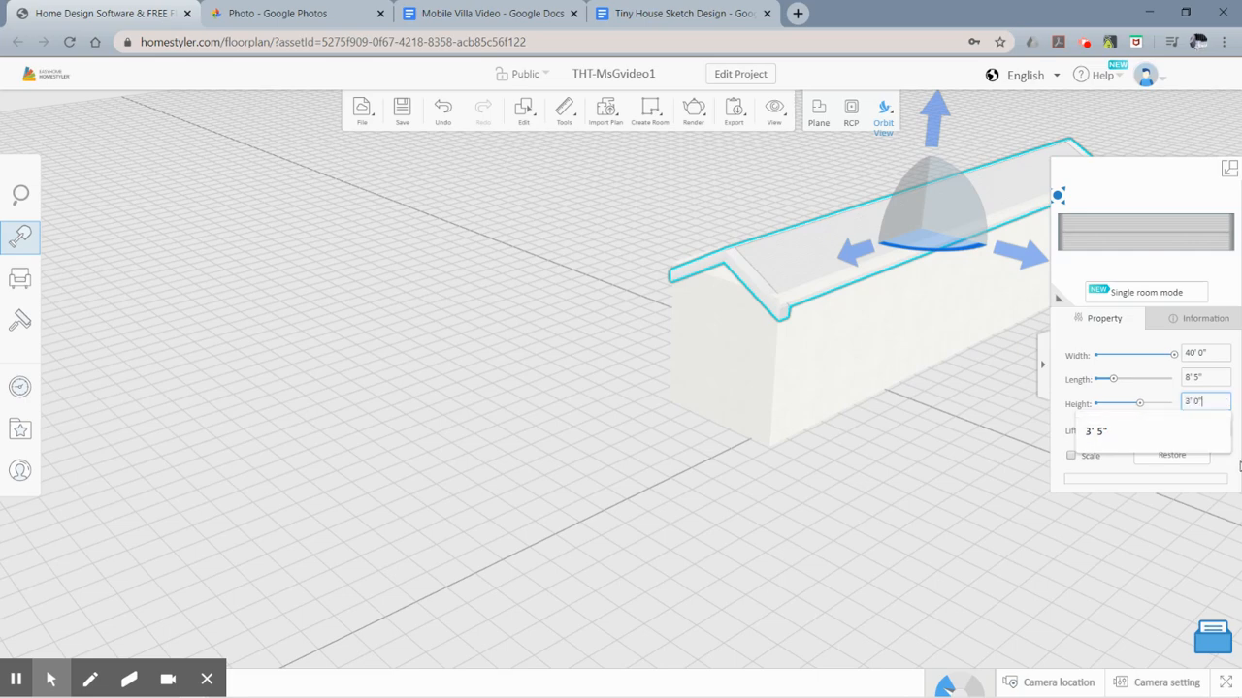
left_click(1232, 470)
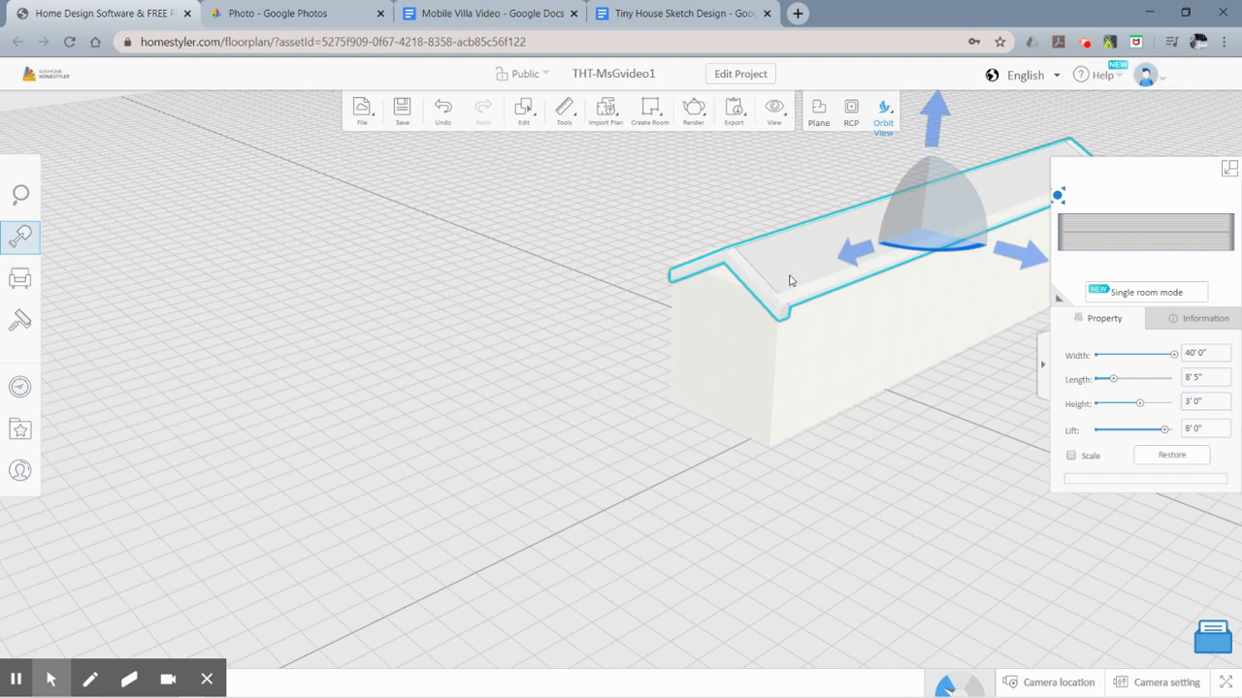
scroll(773, 282, "up", 4)
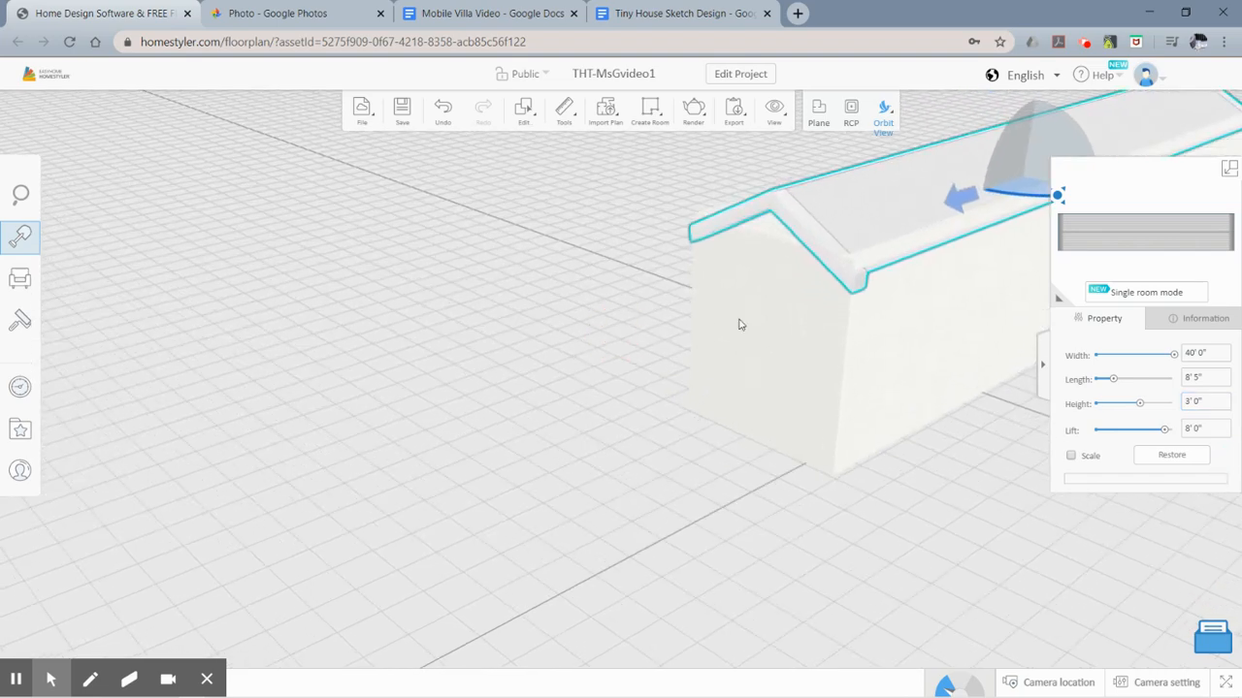
left_click(765, 253)
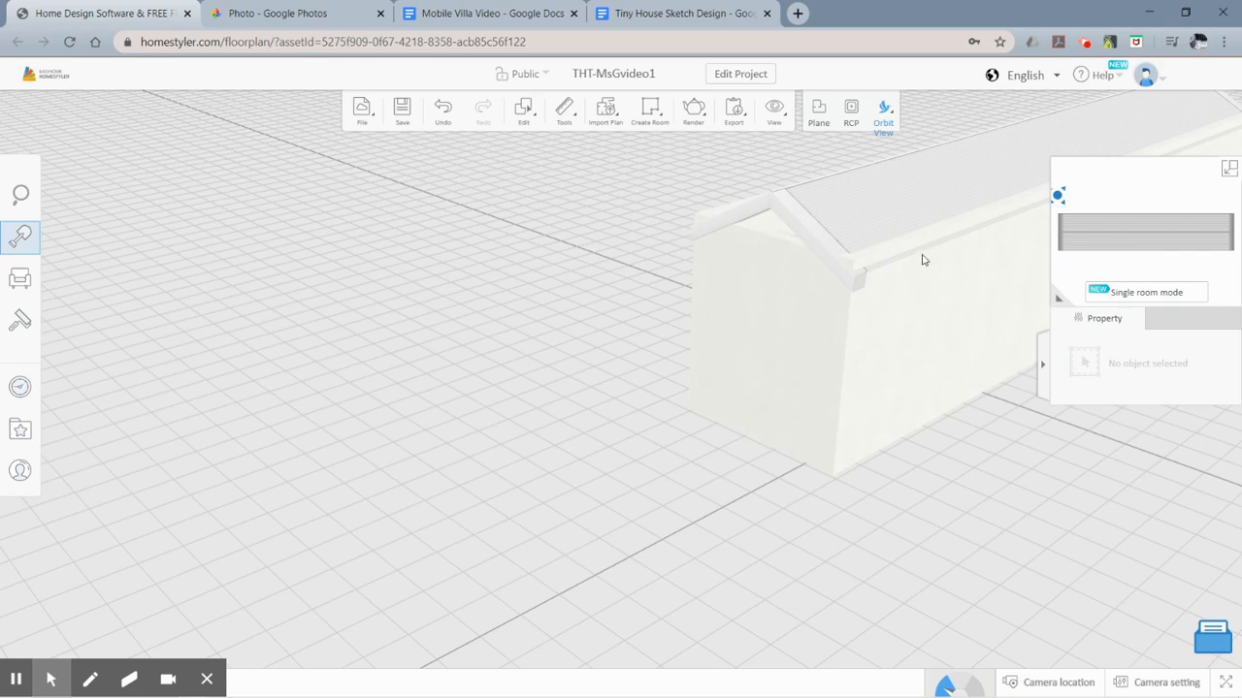
left_click(1227, 171)
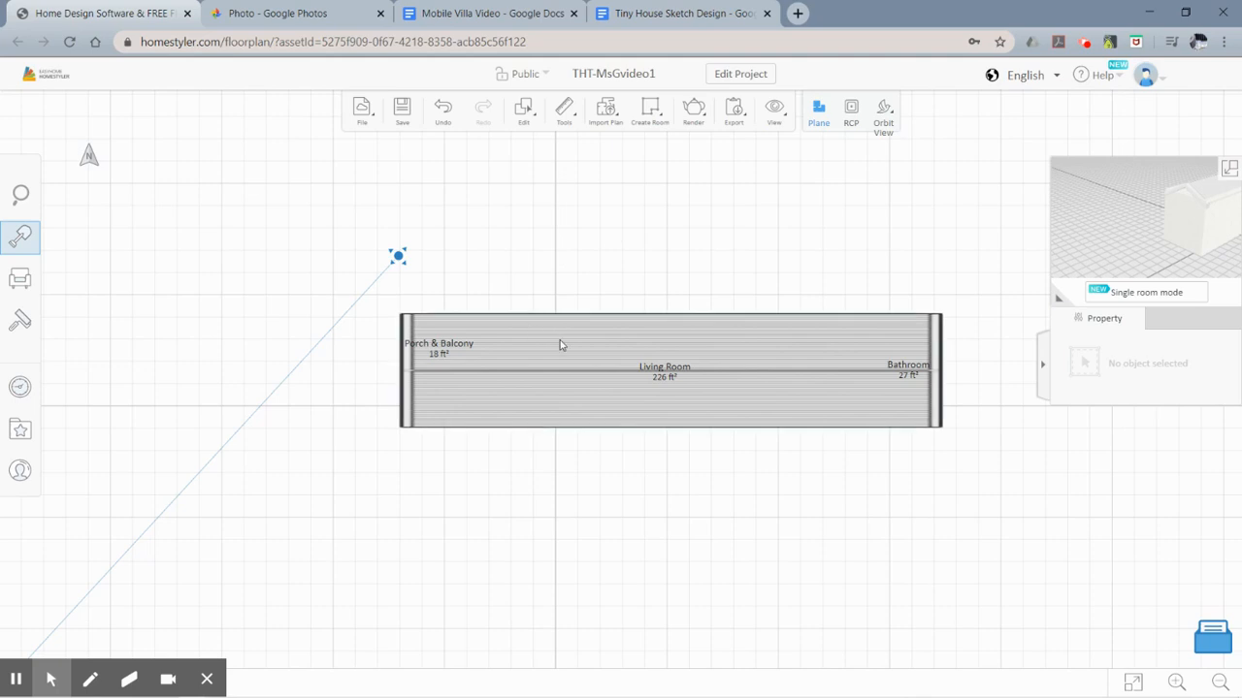
Hide the sloped ceiling to expose the floor plan, and show all hidden objects again.
left_click(560, 344)
right_click(559, 344)
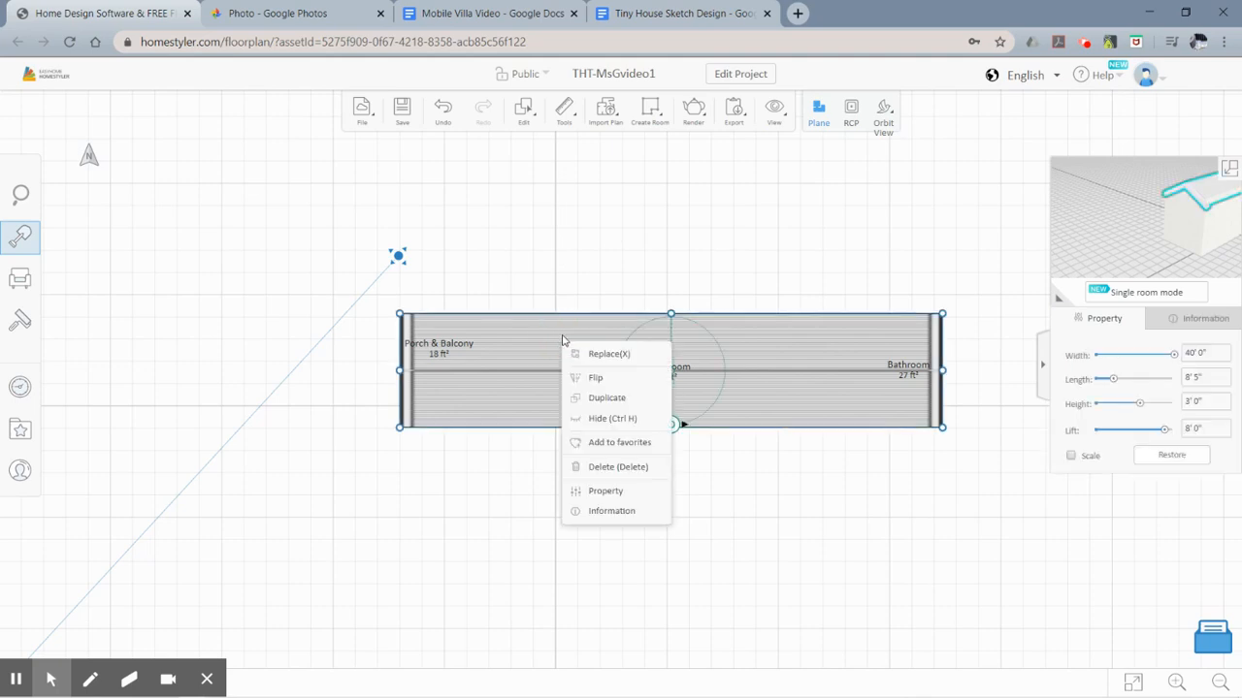
left_click(605, 419)
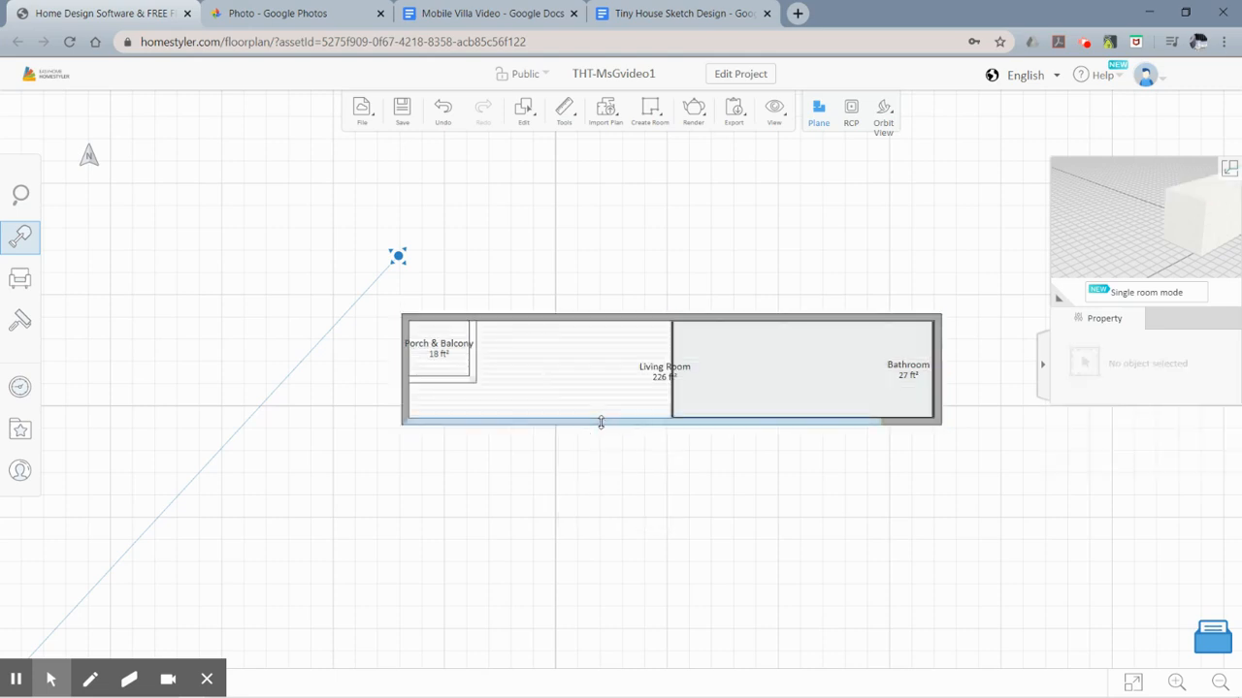
right_click(632, 472)
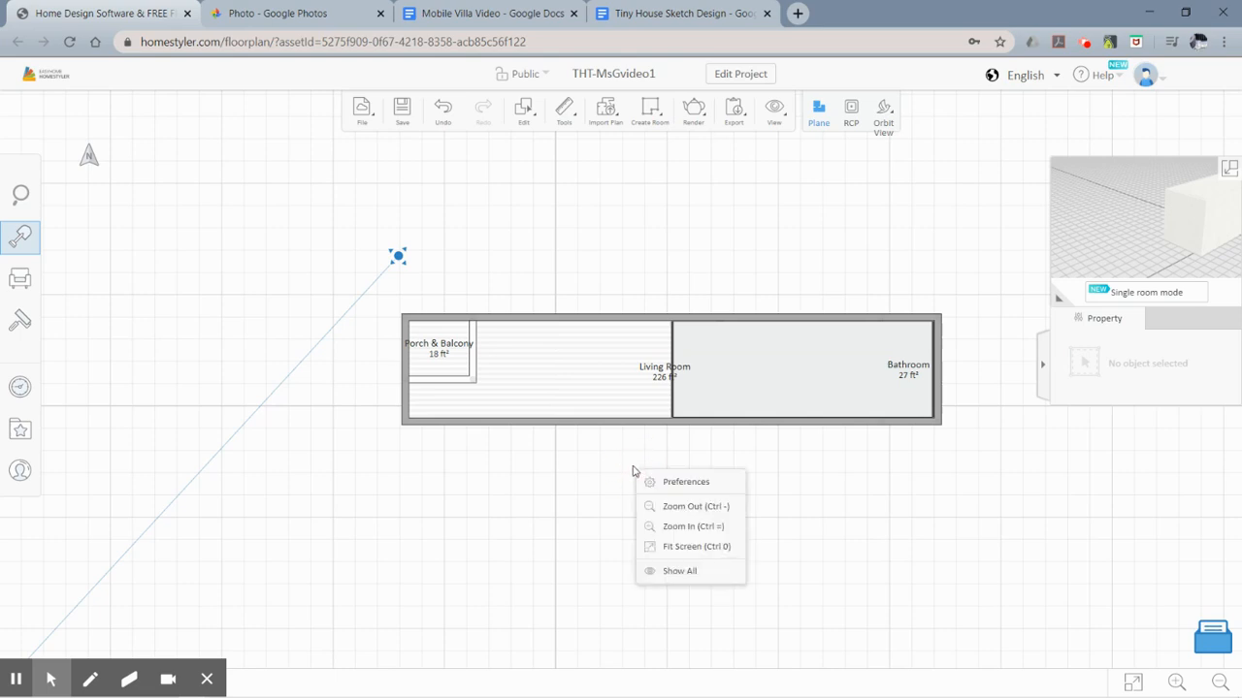
left_click(659, 578)
Hide the sloped ceiling in plan view so the walls underneath can be selected.
left_click(641, 408)
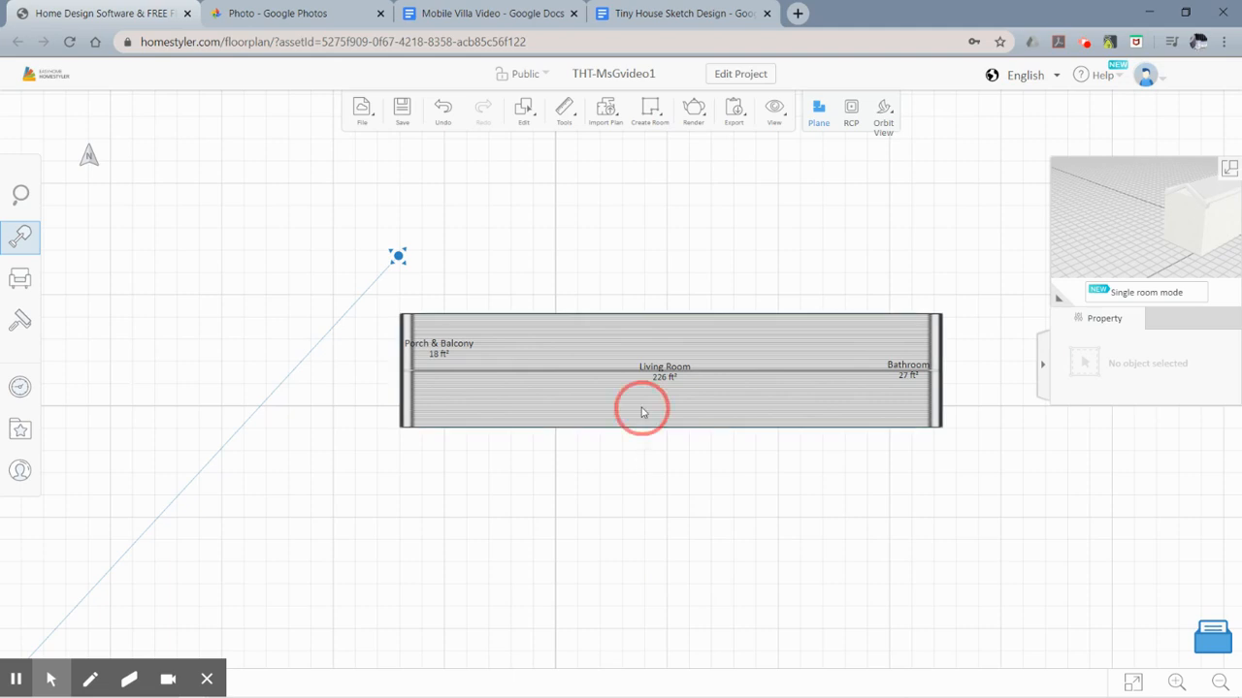
right_click(641, 407)
left_click(657, 488)
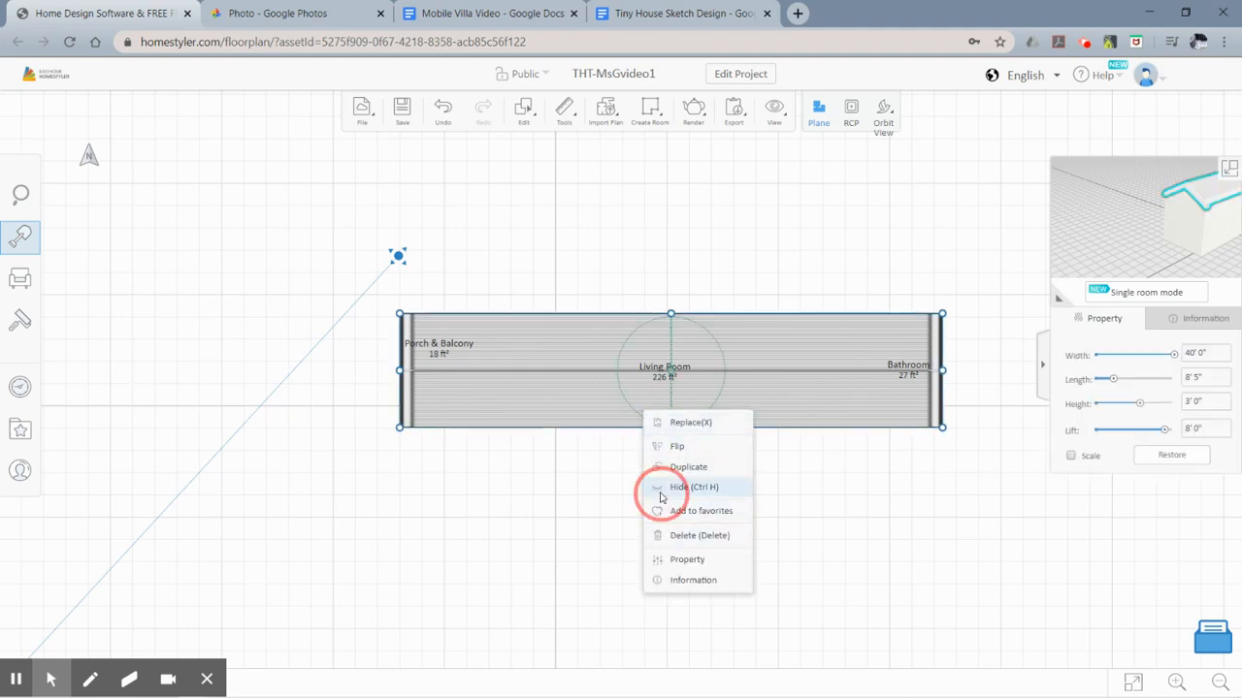
scroll(664, 497, "up", 1)
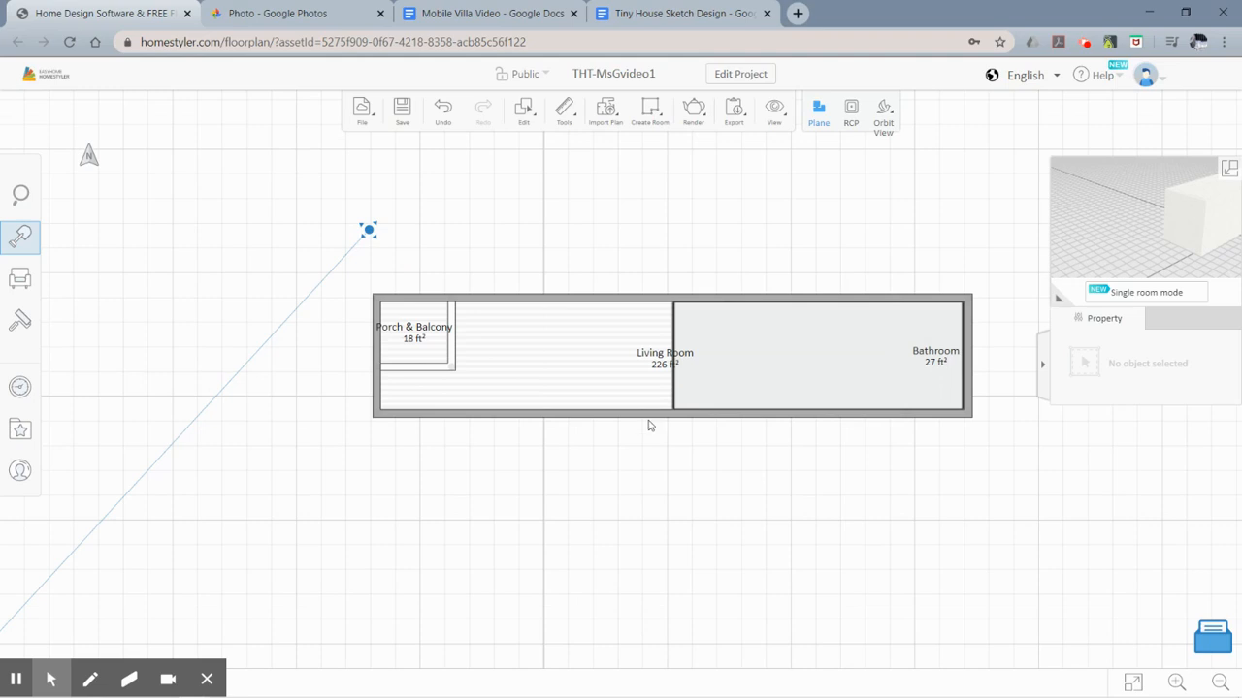
Select the outer walls together, check whether their height can be edited, and clear the selection.
left_click(616, 300)
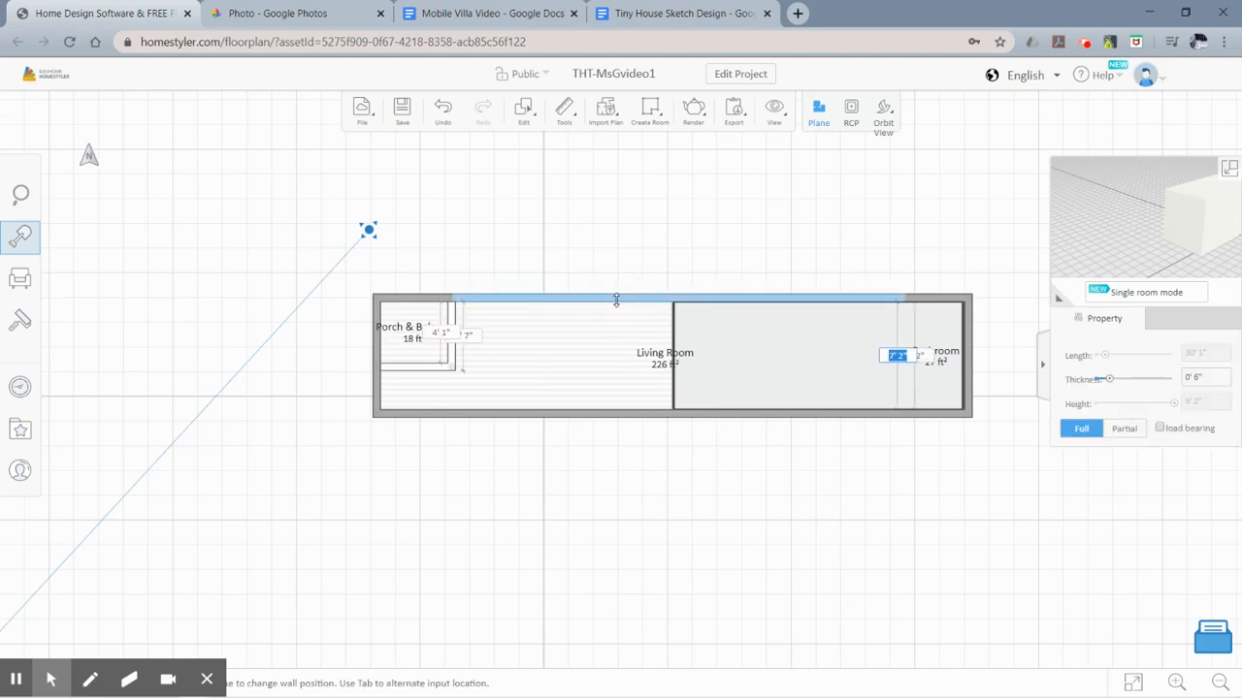
left_click(378, 378, "ctrl")
left_click(403, 411, "ctrl")
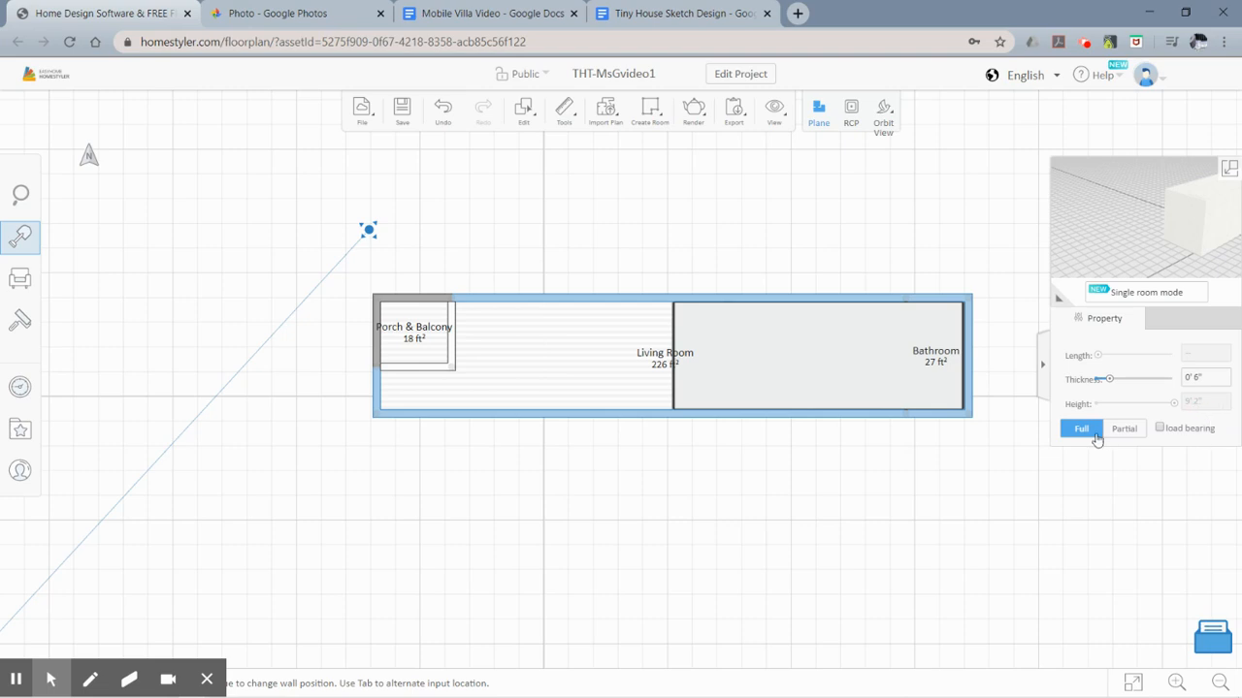
left_click(1036, 490)
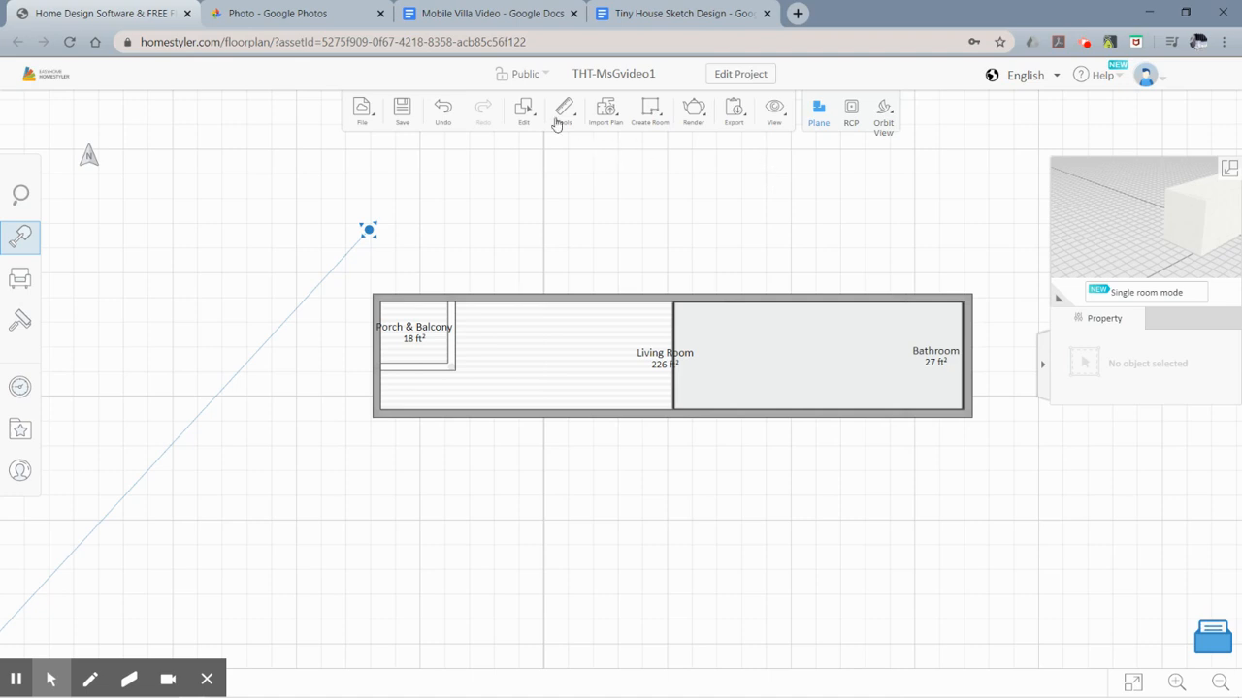
Set the global wall height to 8' in the wall settings and save the preferences.
mouse_move(577, 112)
mouse_move(648, 114)
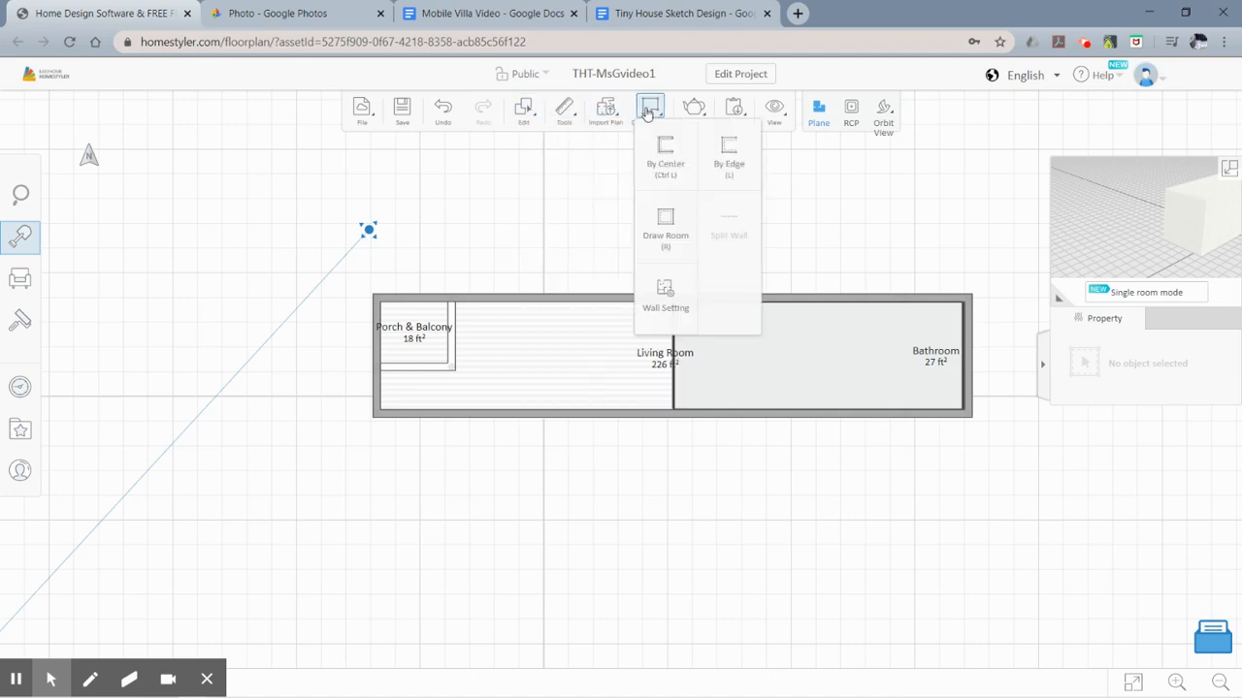
left_click(669, 306)
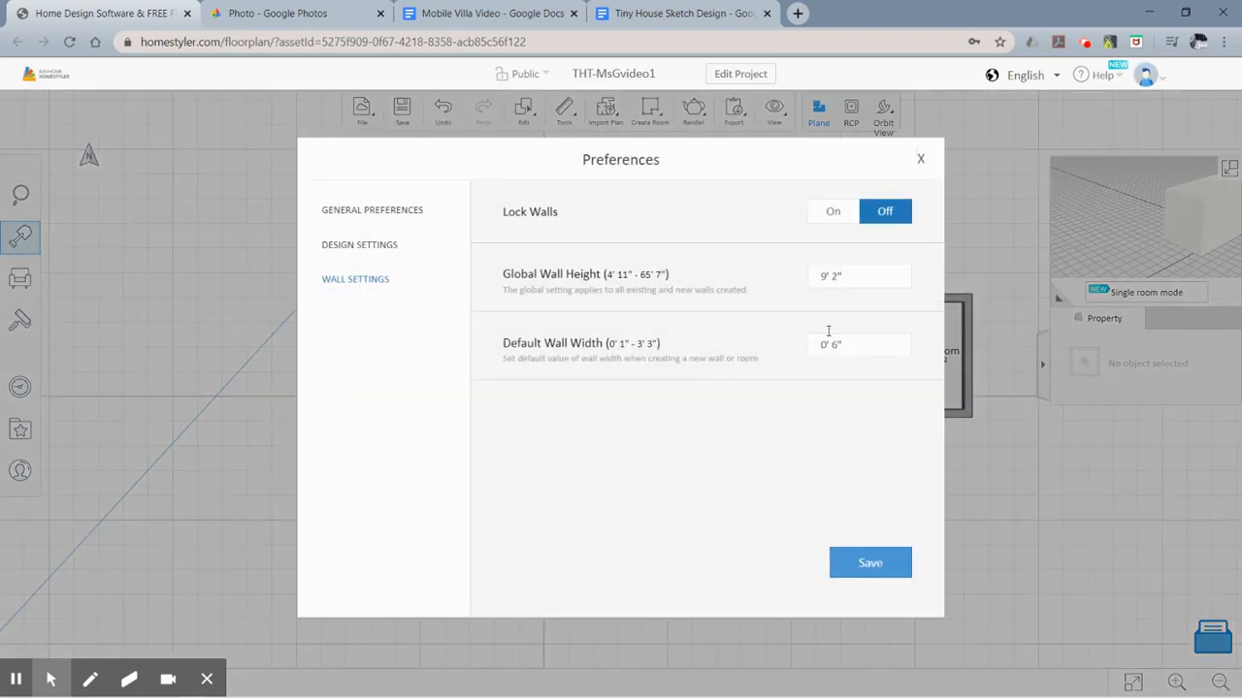
left_click(857, 273)
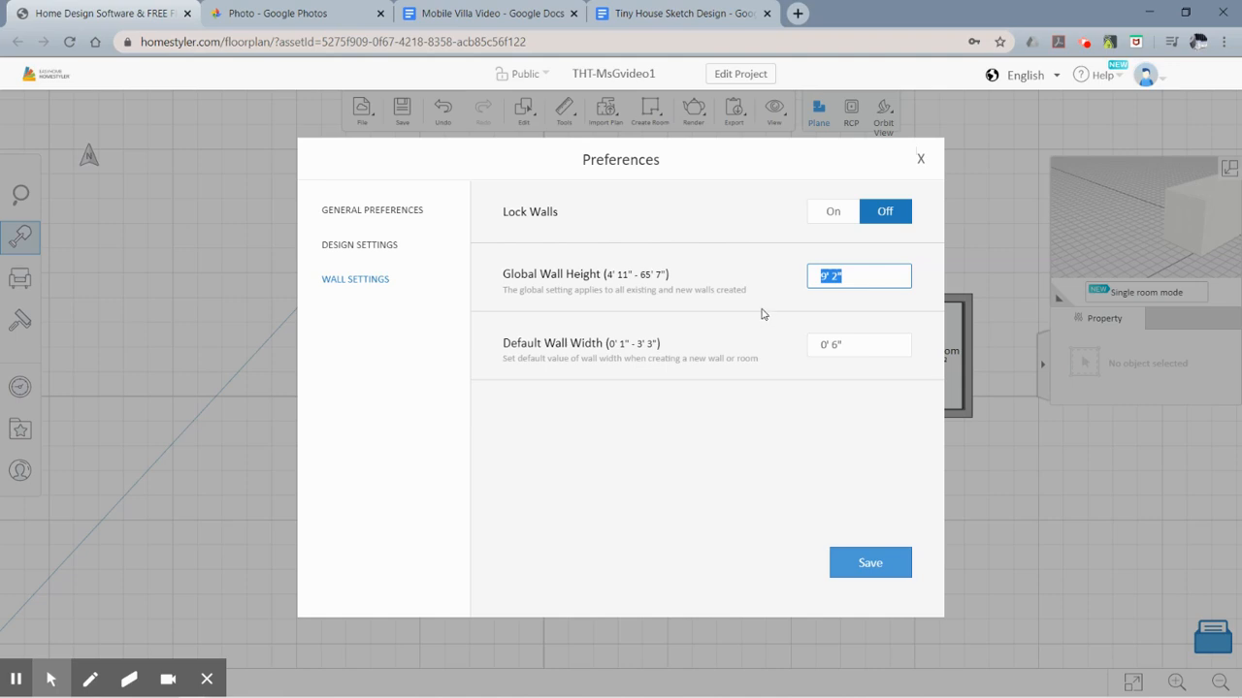
type("8'")
left_click(858, 321)
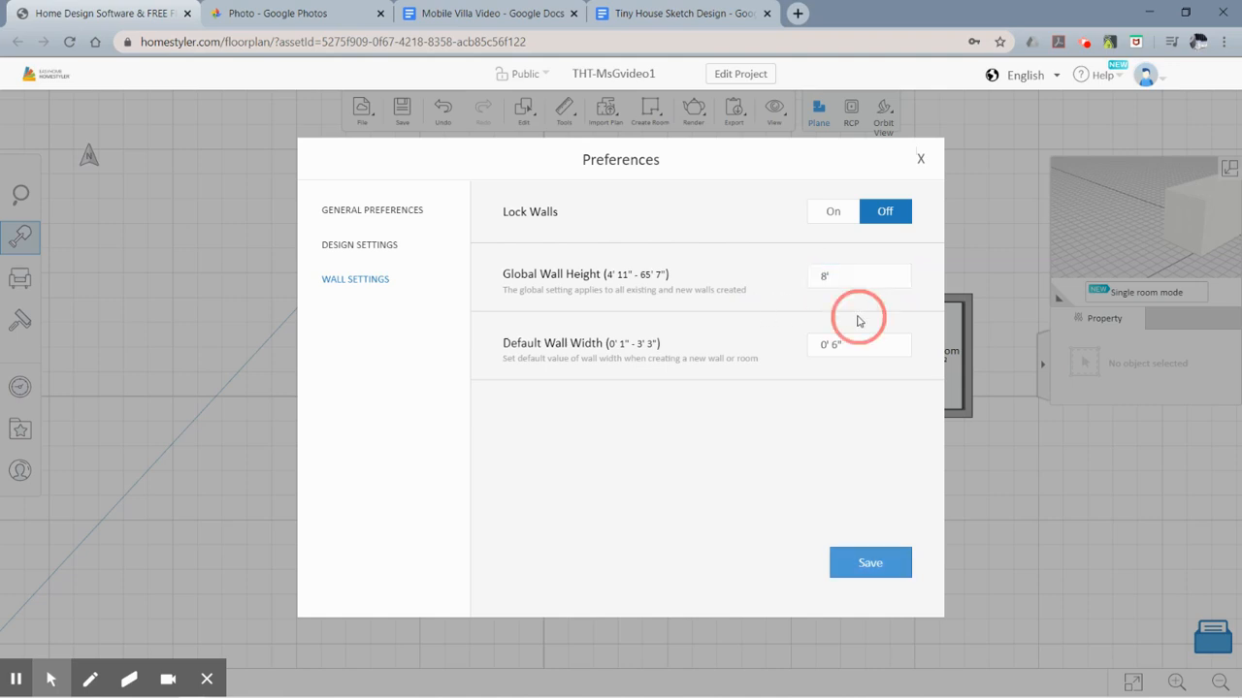
left_click(861, 572)
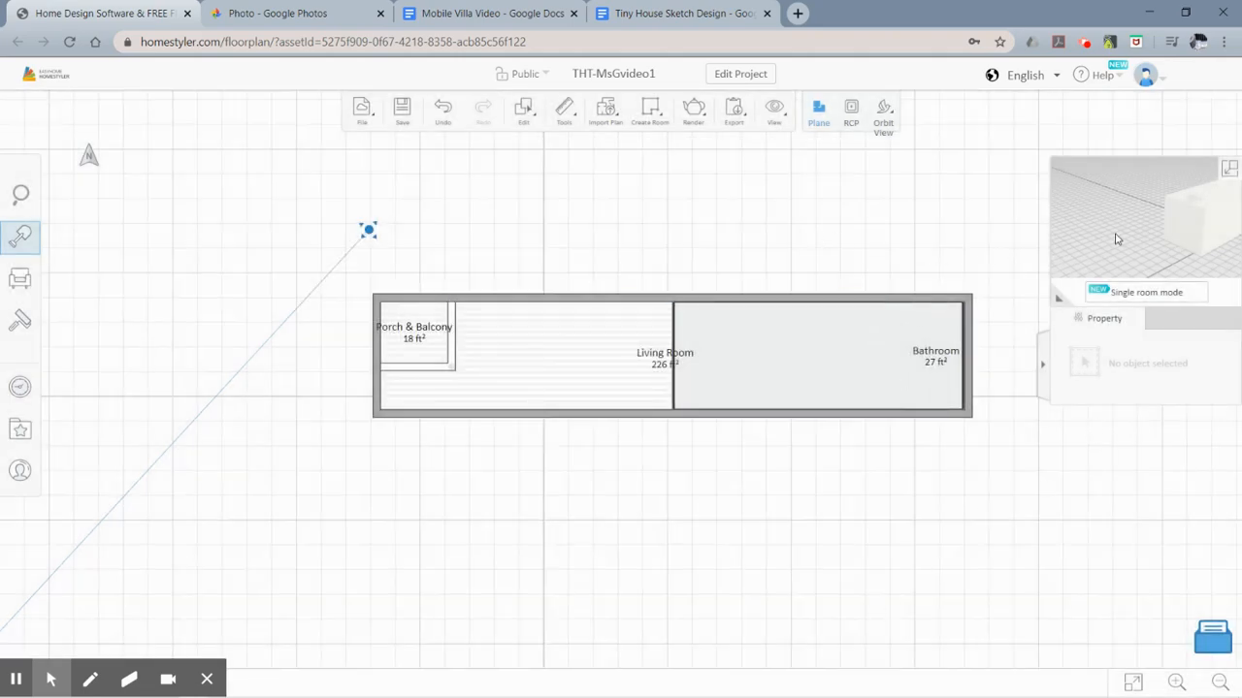
Switch to the 3D orbit view and show all hidden objects to bring the sloped ceiling back.
left_click(1226, 171)
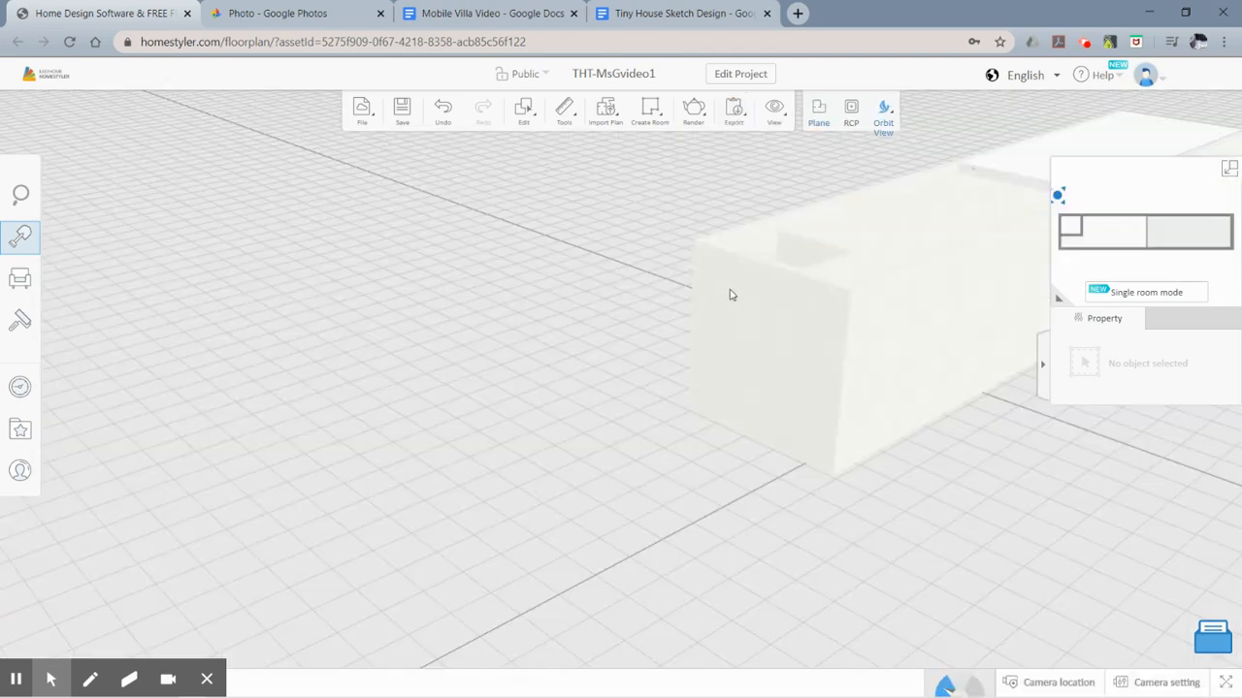
right_click(588, 370)
left_click(620, 382)
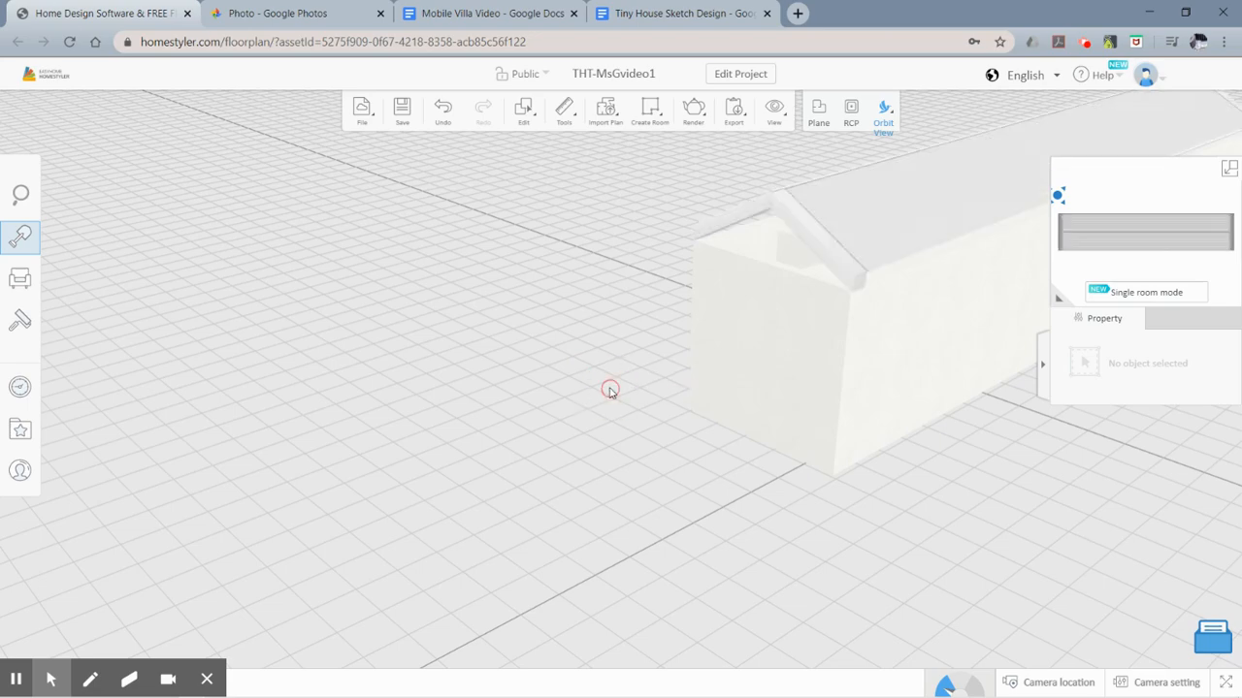
Inspect how the sloped ceiling meets the walls at the gable end and along the eaves, and return to plan view.
scroll(917, 255, "down", 1)
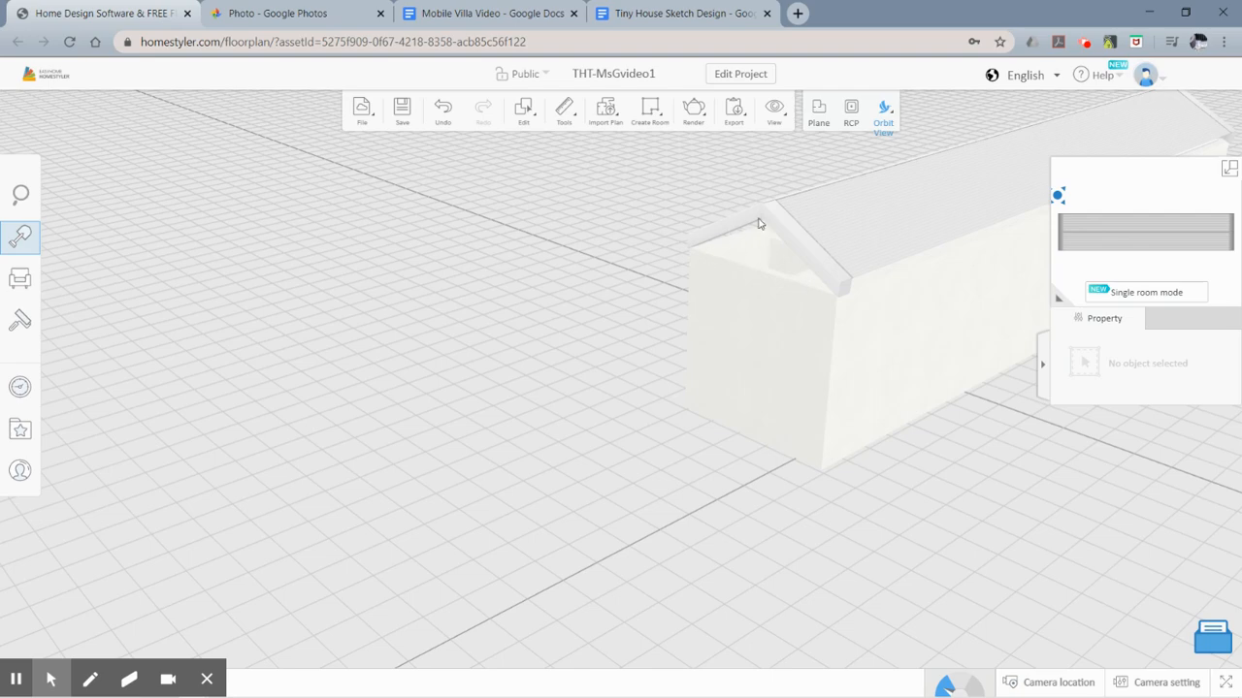
left_click_drag(827, 386, 806, 308)
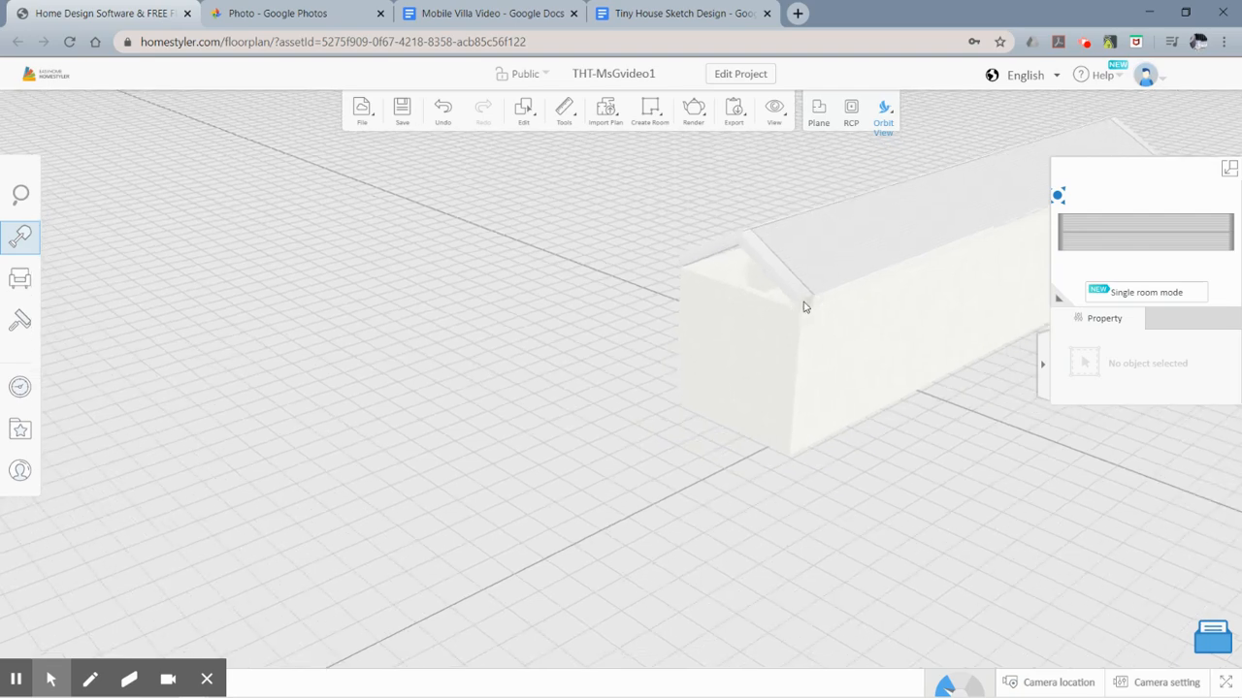
left_click_drag(688, 203, 515, 246)
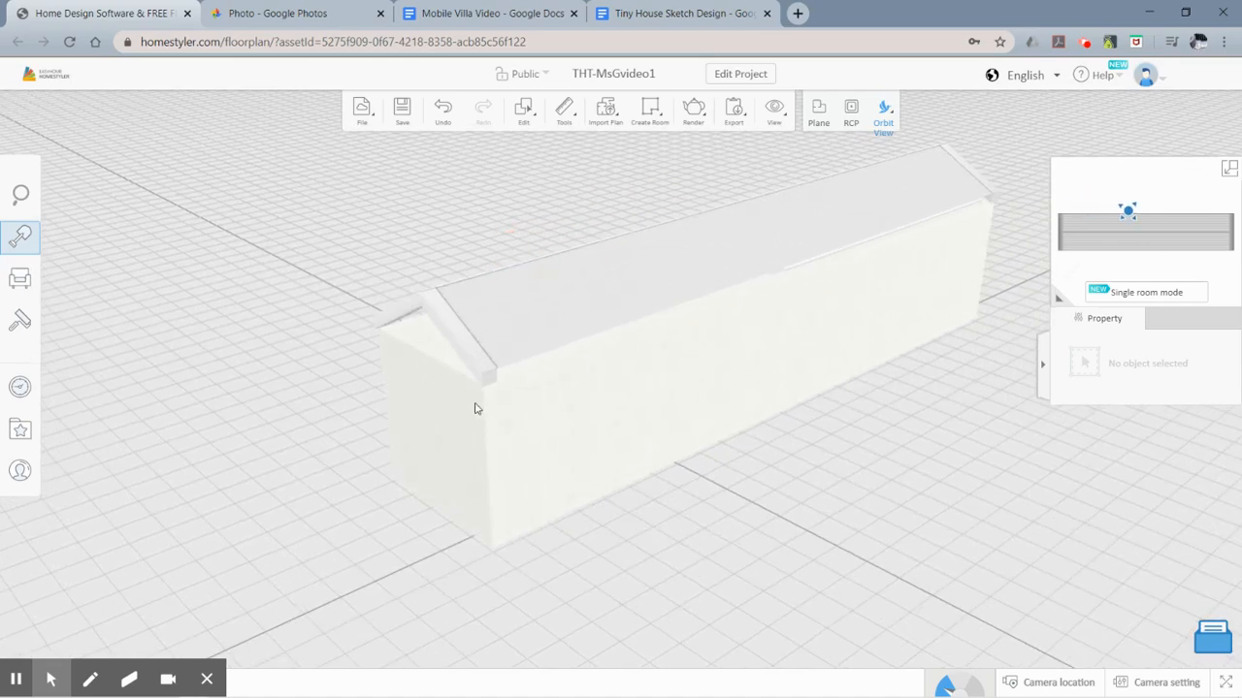
scroll(857, 307, "up", 5)
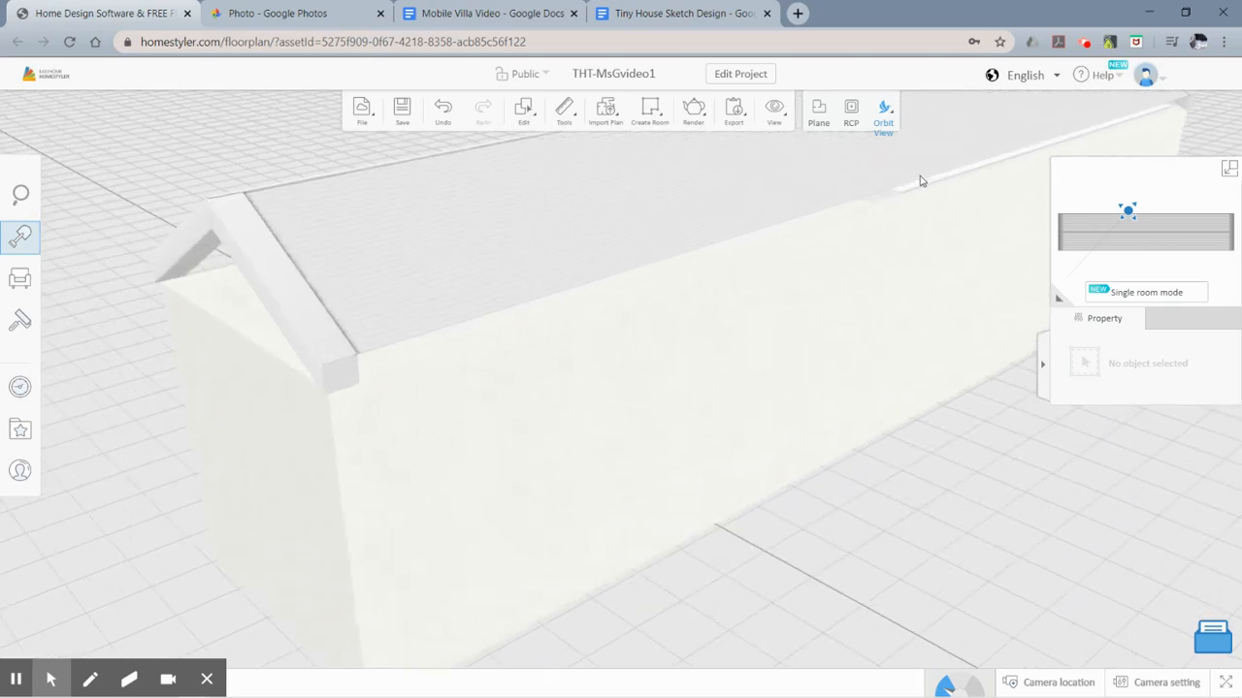
scroll(984, 185, "down", 5)
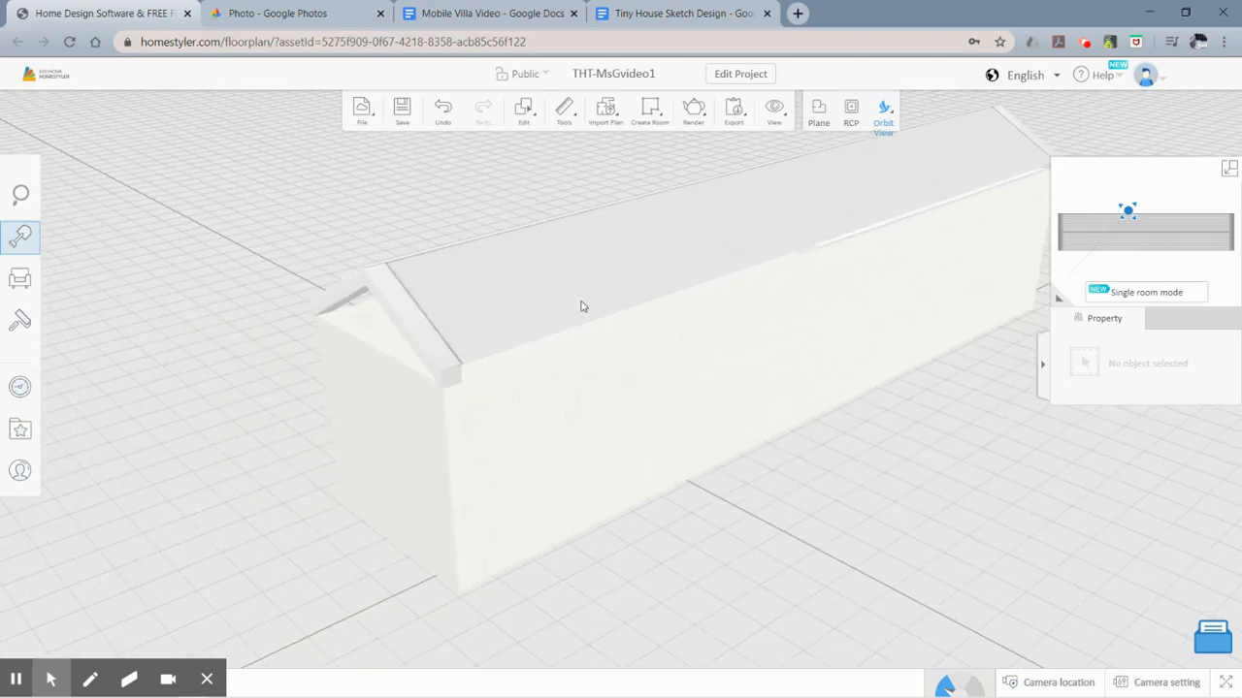
right_click_drag(666, 266, 697, 278)
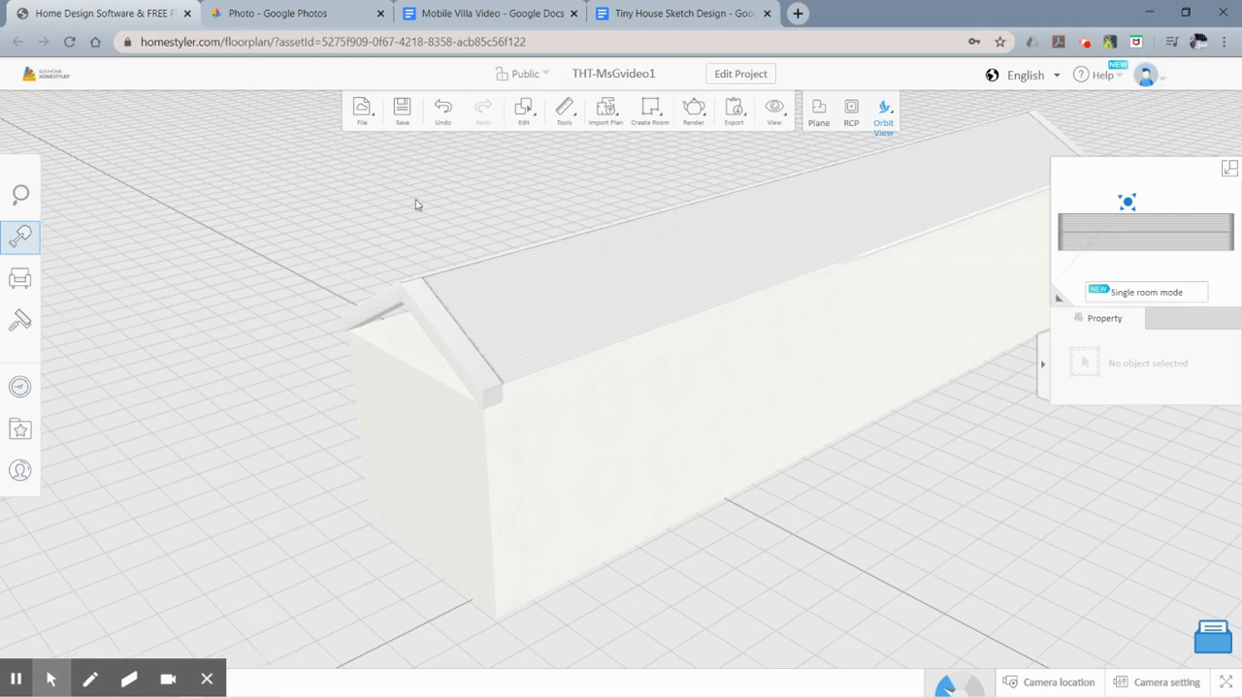
left_click(1229, 169)
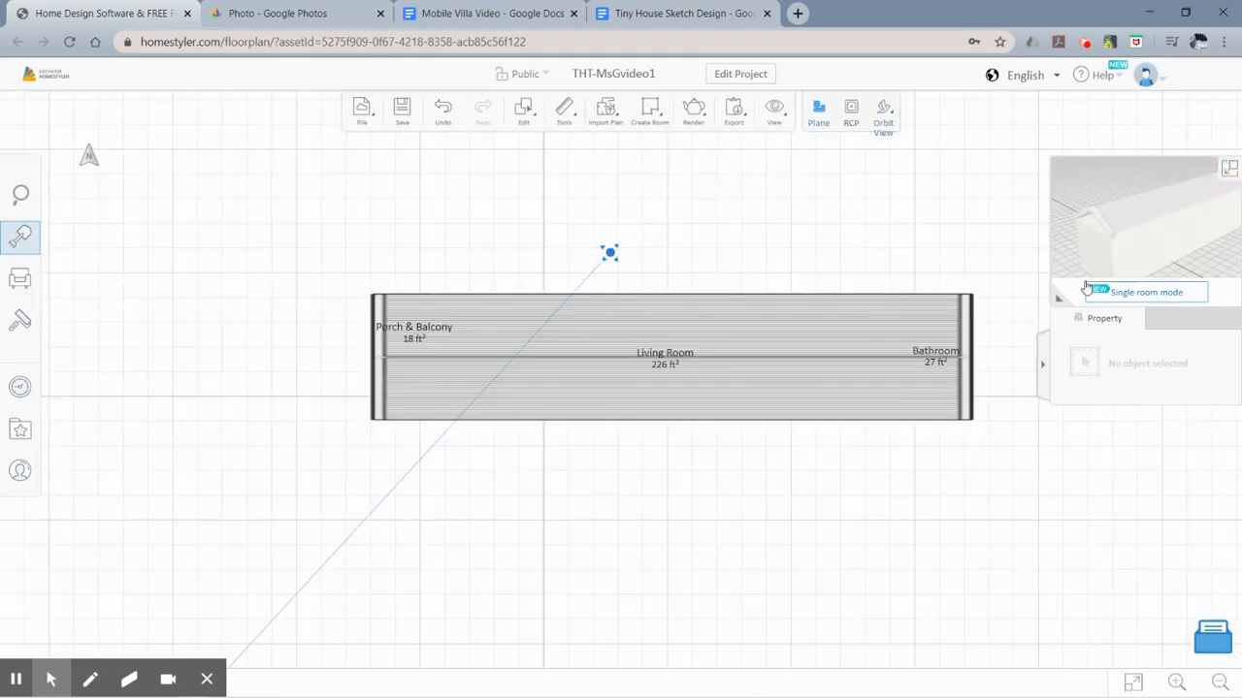
View the interior in the walkthrough 3D view, reposition the camera inside the house, and return to plan view.
mouse_move(881, 141)
left_click(884, 166)
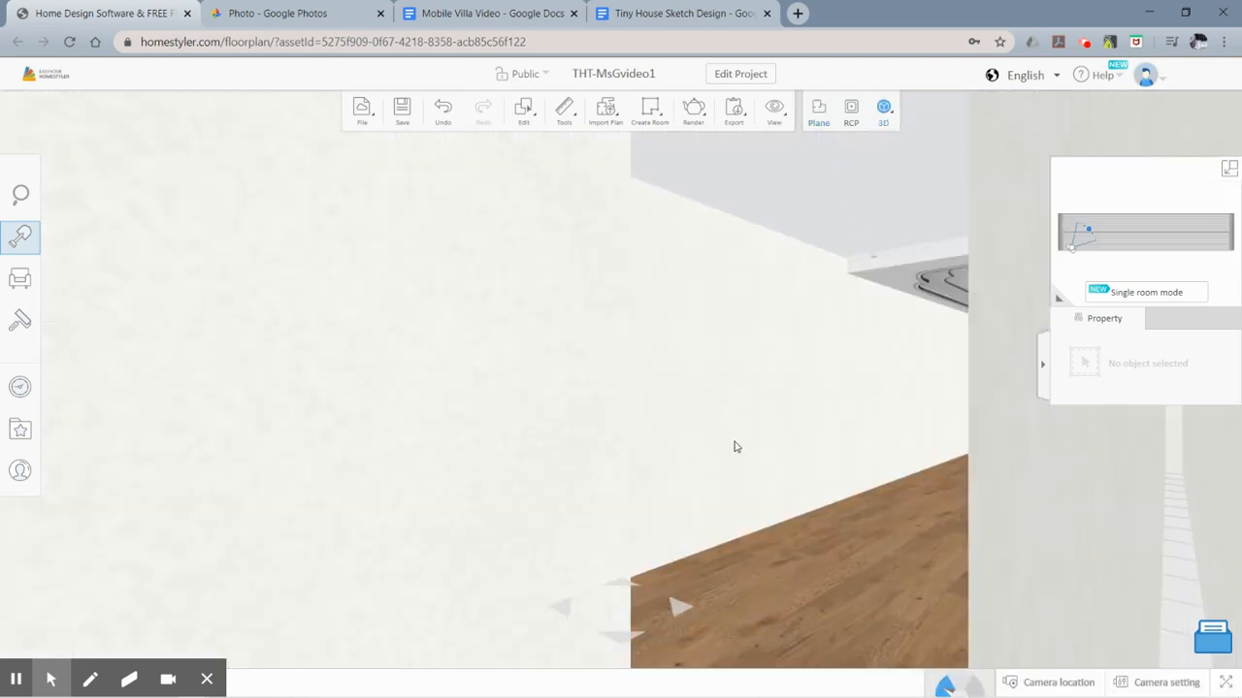
left_click_drag(1073, 245, 1082, 236)
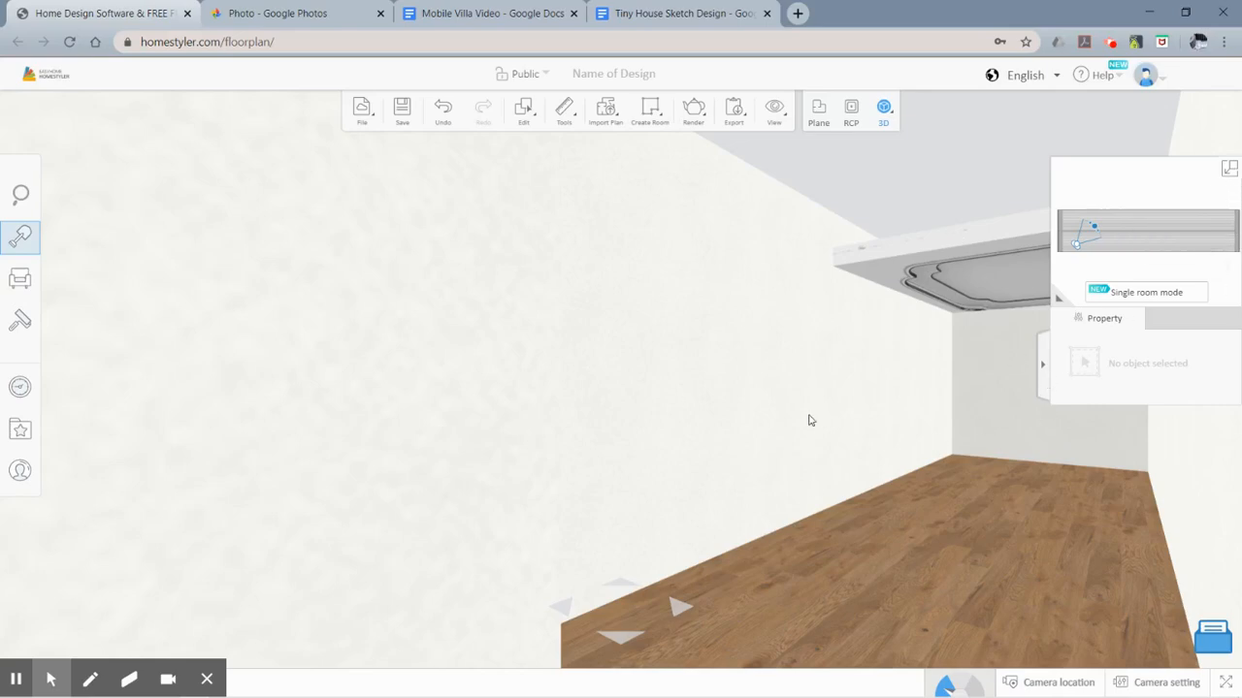
left_click(1228, 171)
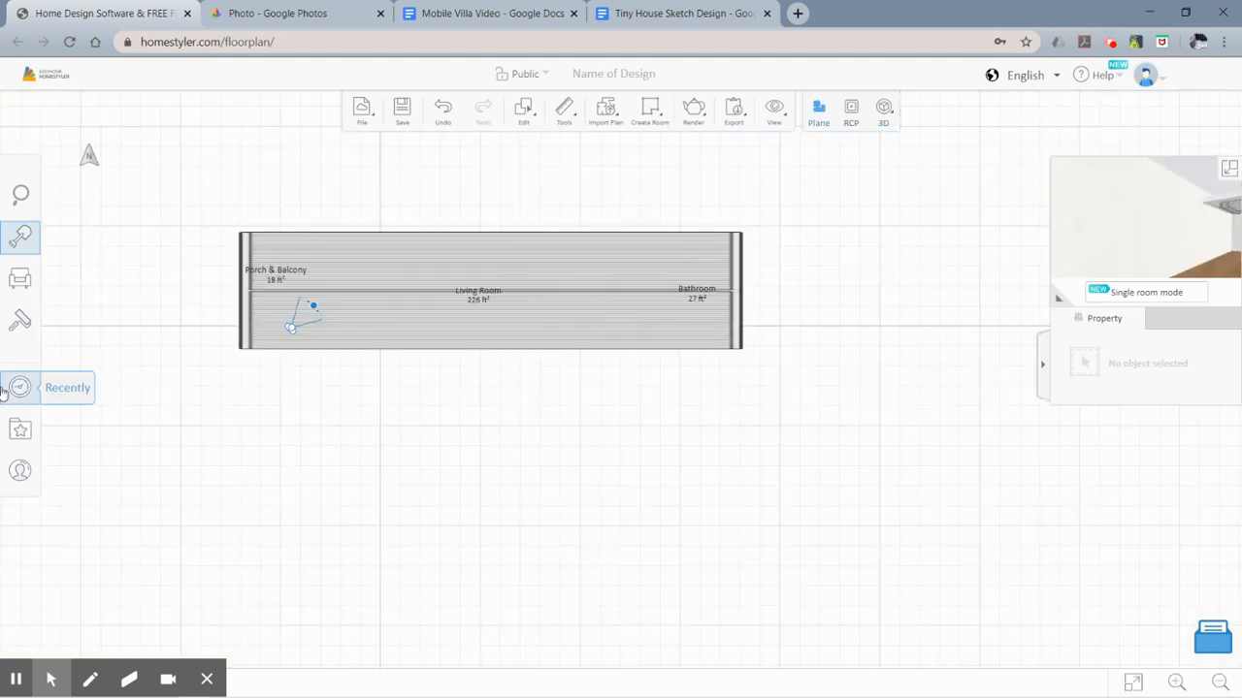
Set the sloped ceiling's width to 40' 0" and its length to 8' 5".
left_click_drag(181, 269, 294, 302)
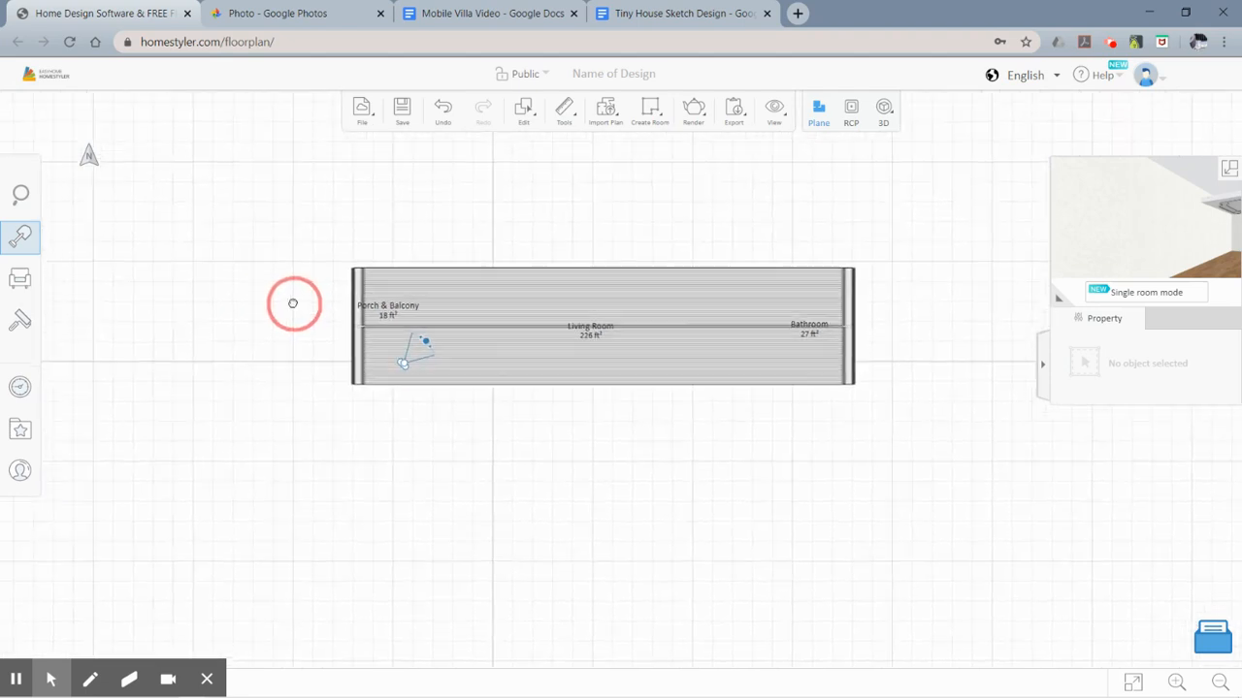
left_click(587, 303)
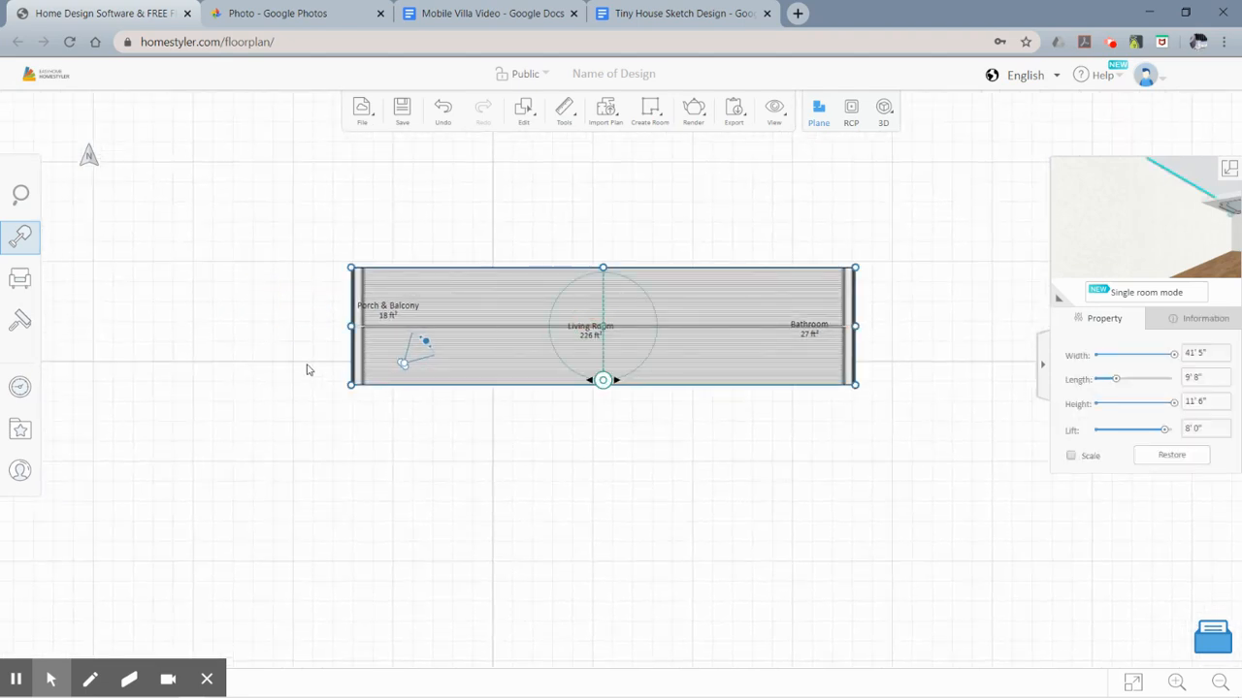
left_click(374, 488)
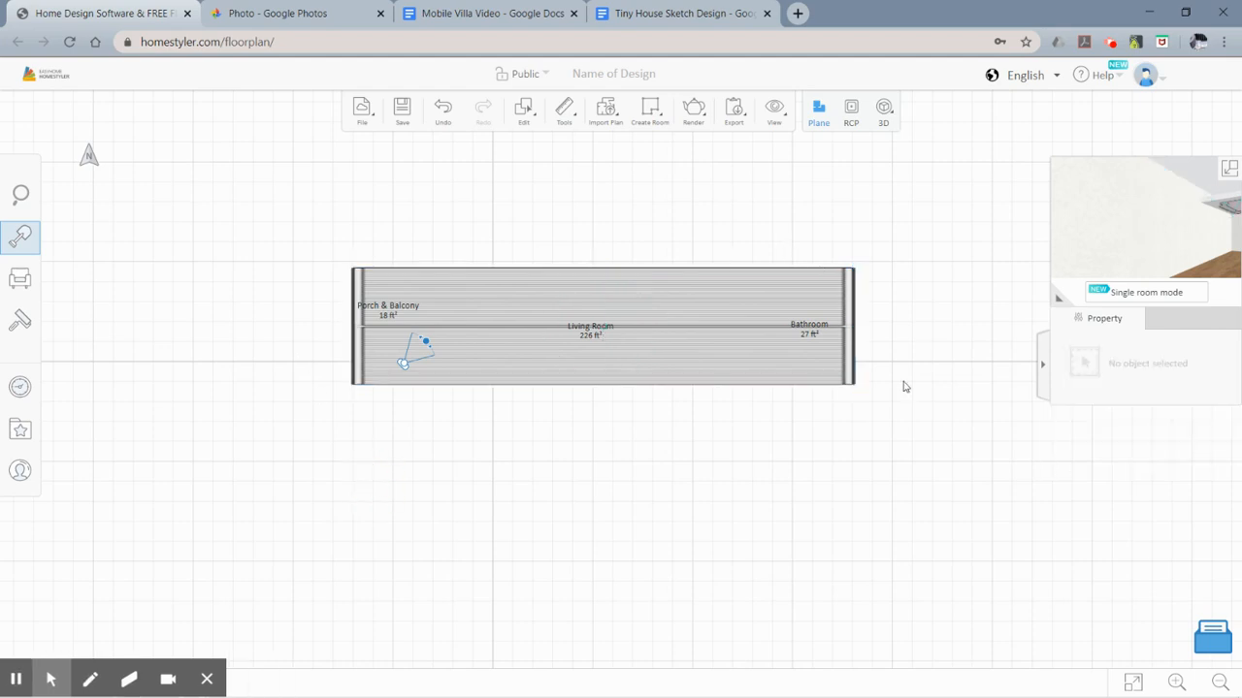
left_click(691, 348)
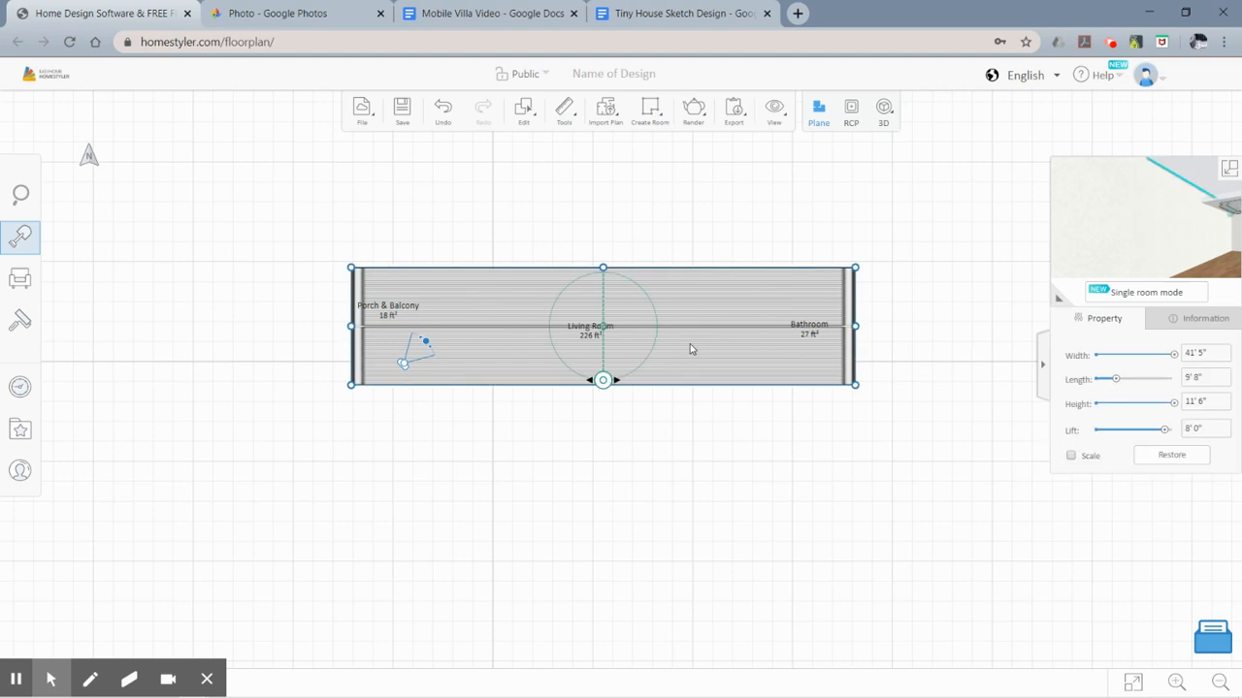
left_click(1206, 354)
type("40")
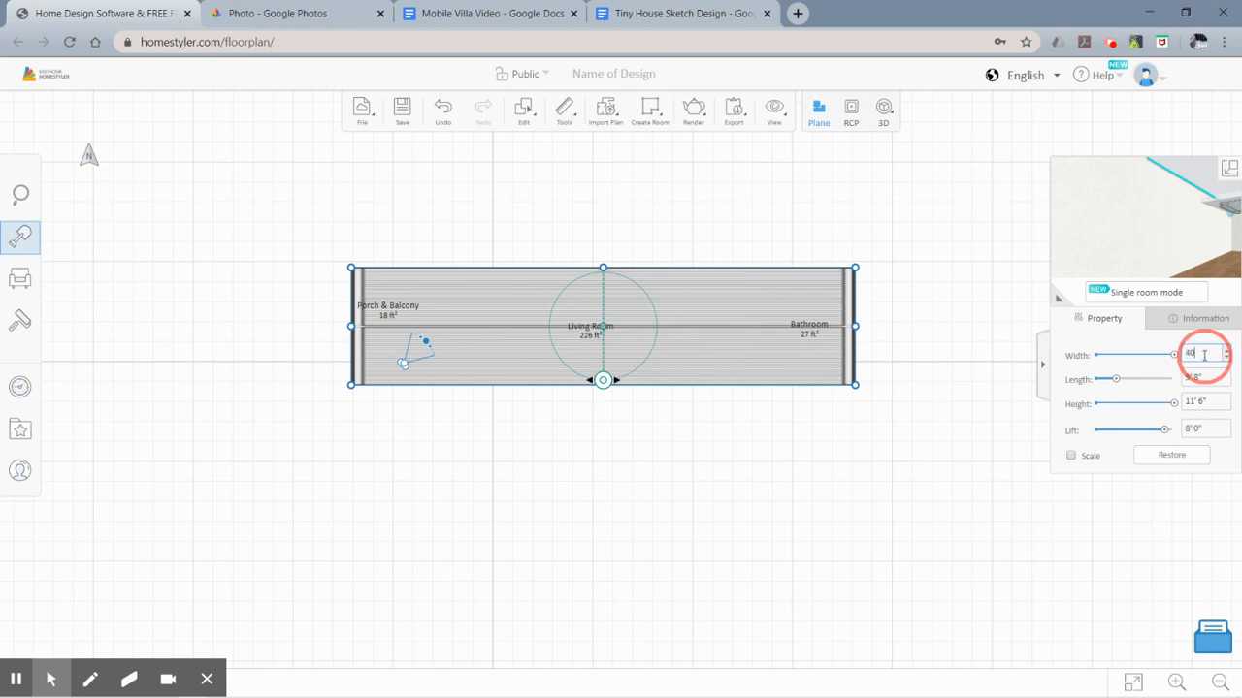
left_click(1203, 378)
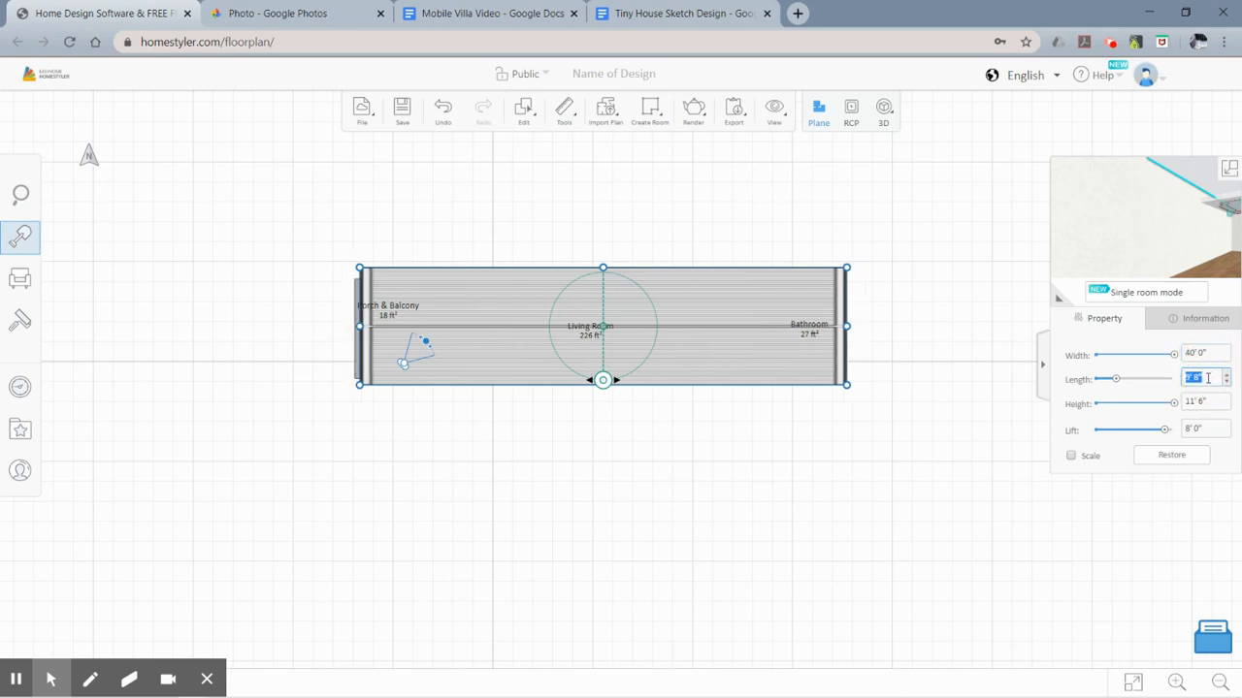
type("8'6")
key("BackSpace")
type("5")
key("Return")
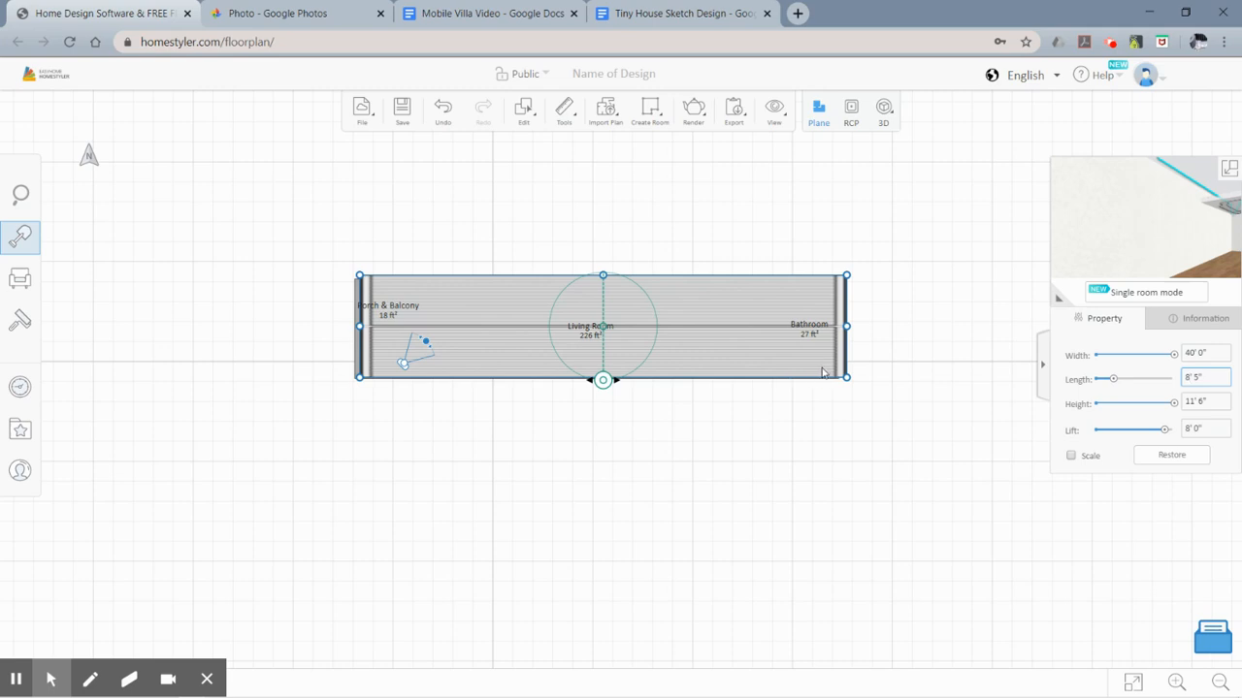
Reposition the resized sloped ceiling over the house and nudge it down and left into line with the outer walls.
left_click_drag(822, 373, 813, 346)
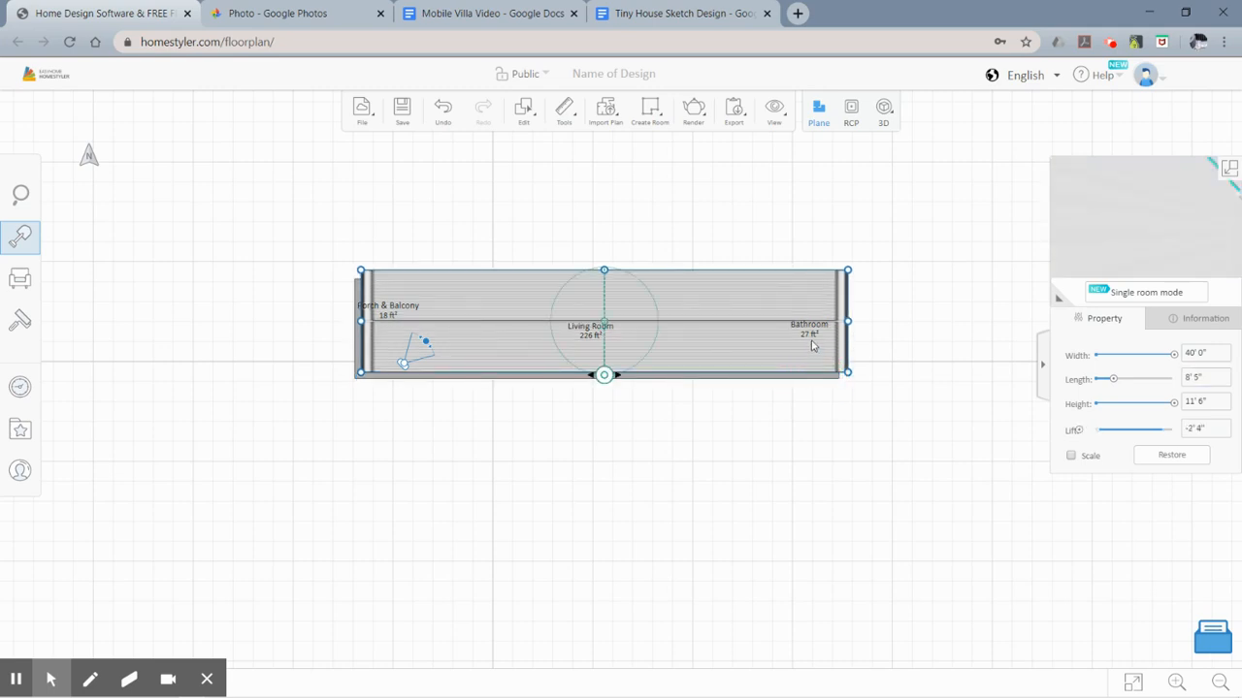
key("Down")
key("Down")
key("Down")
key("Down")
key("Down")
key("Left")
key("Left")
key("Left")
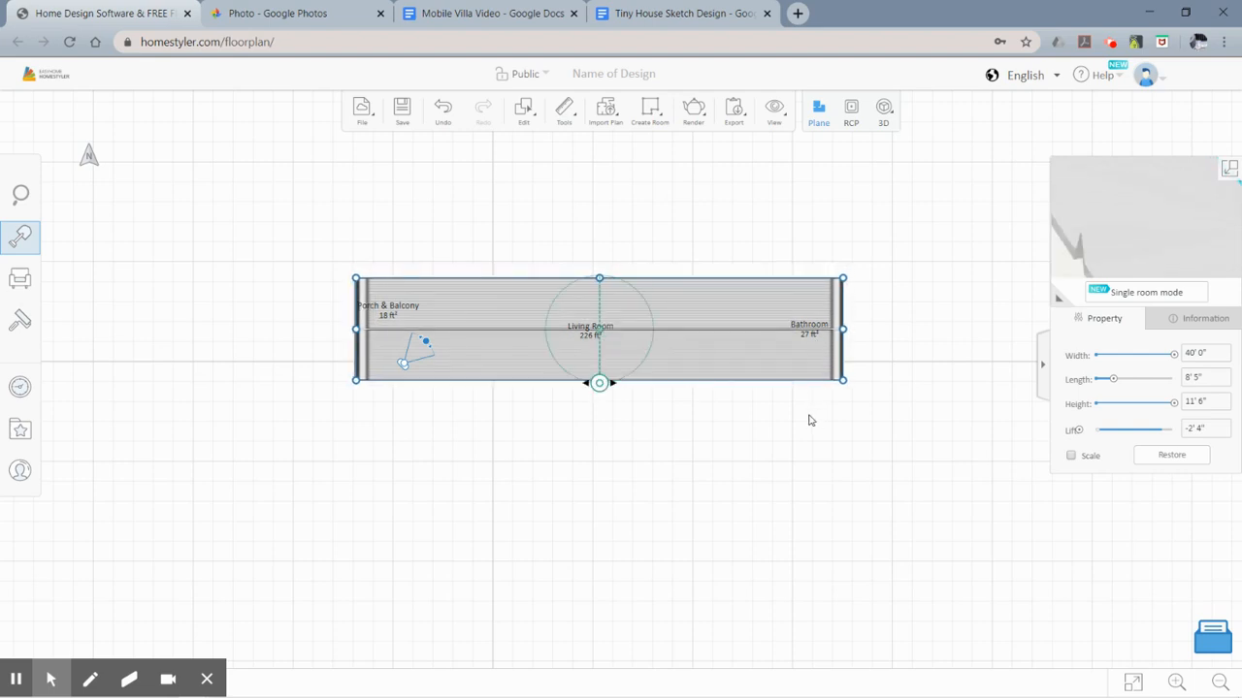
Nudge the sloped ceiling left into line with the house's outer walls and hide it from the plan.
key("Left")
key("Left")
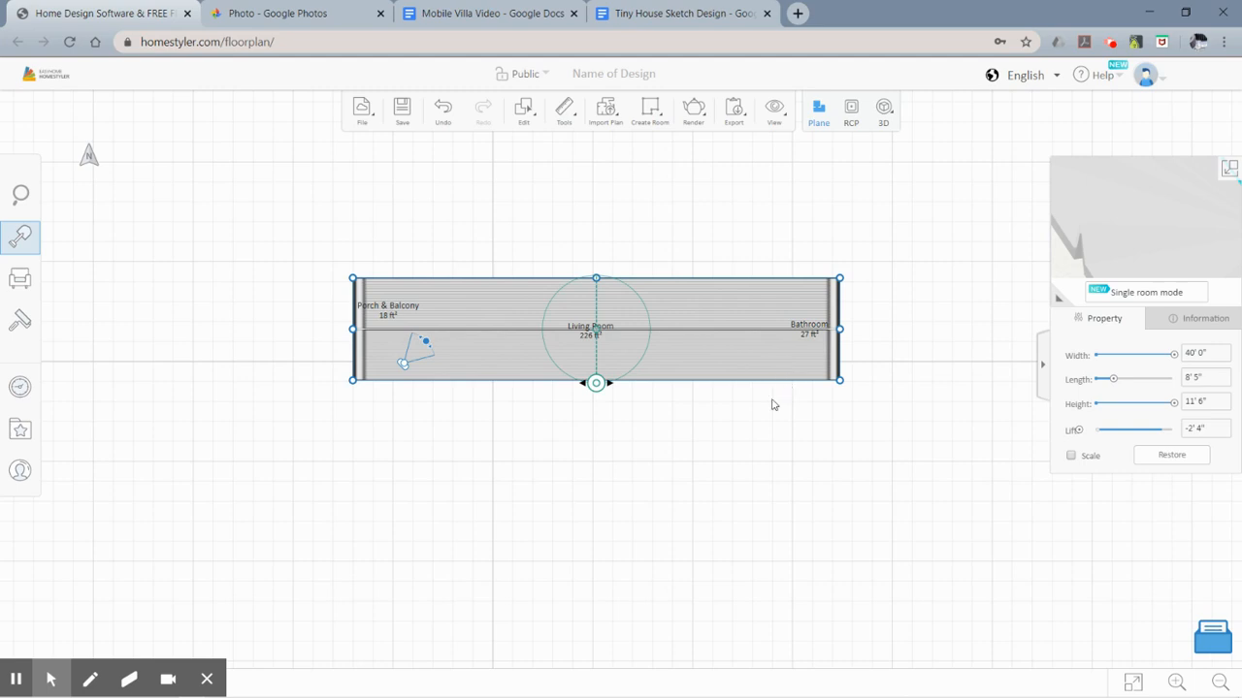
right_click(767, 359)
left_click(797, 442)
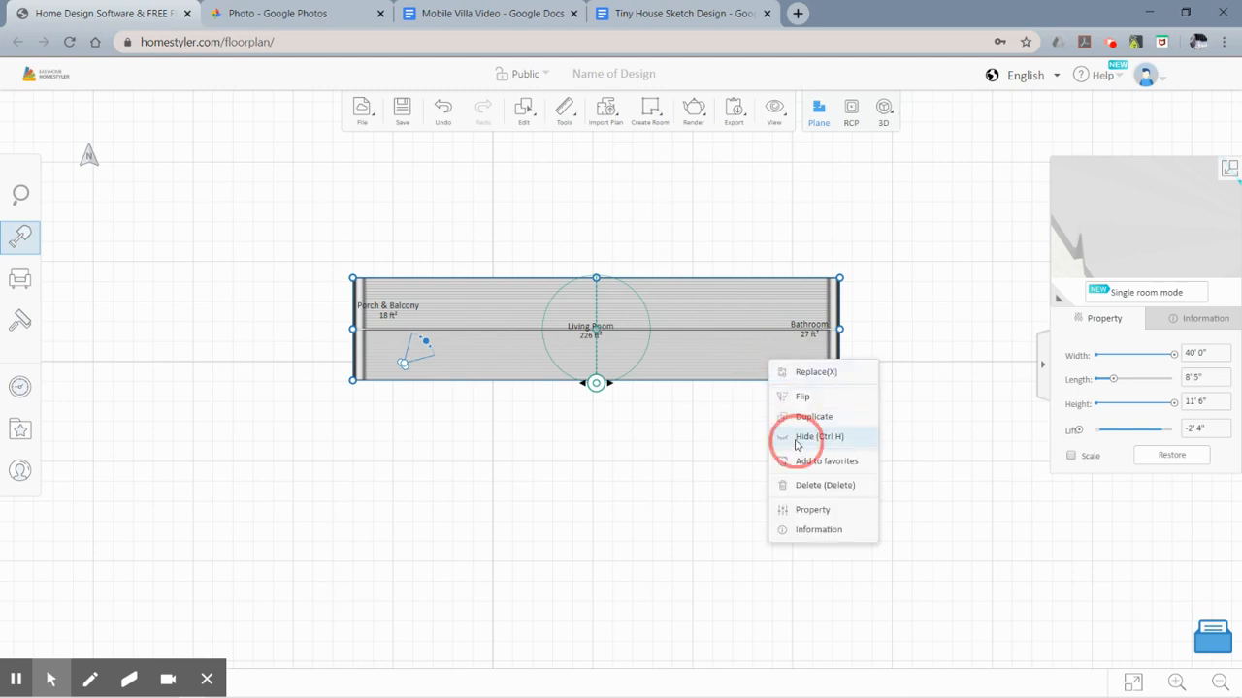
Hide the ceiling piece that covers the right half of the living room and the bathroom.
left_click(670, 328)
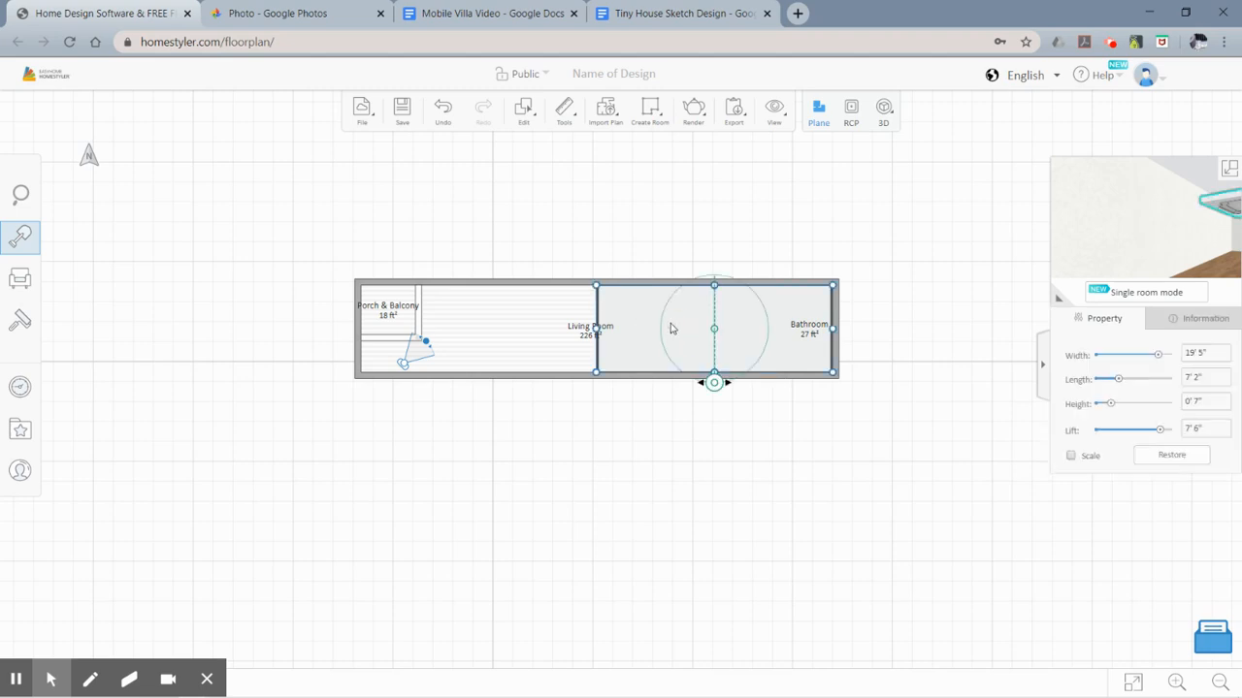
right_click(670, 328)
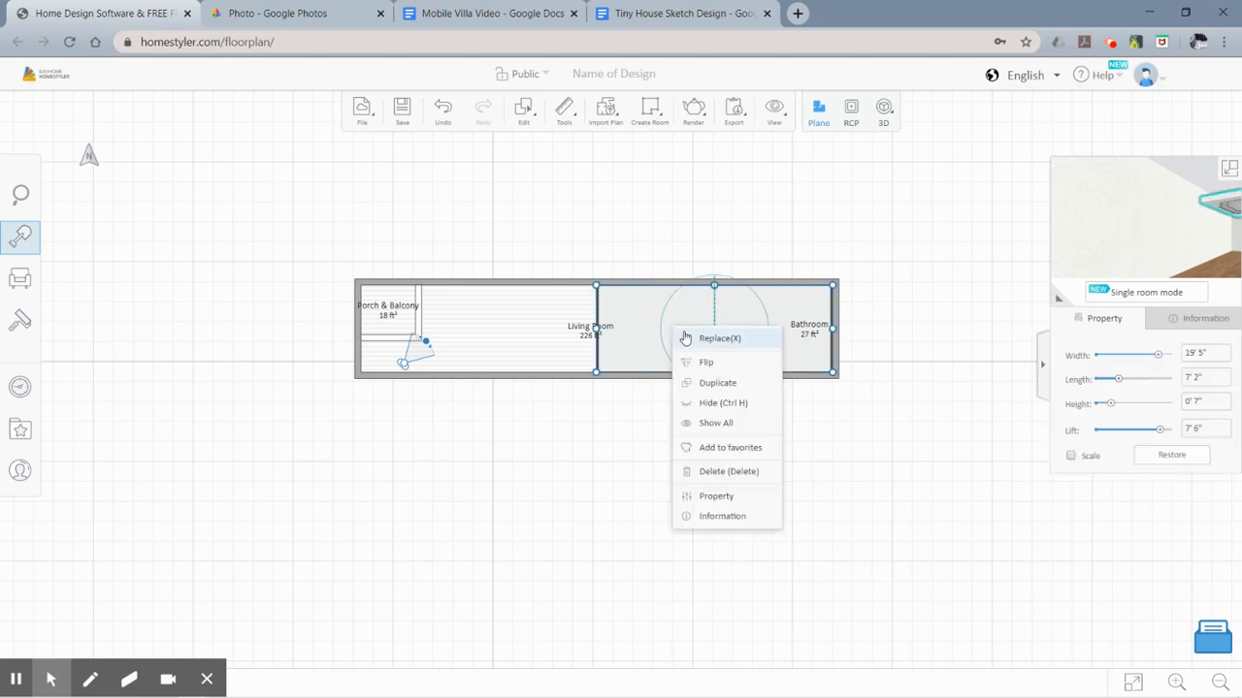
left_click(723, 410)
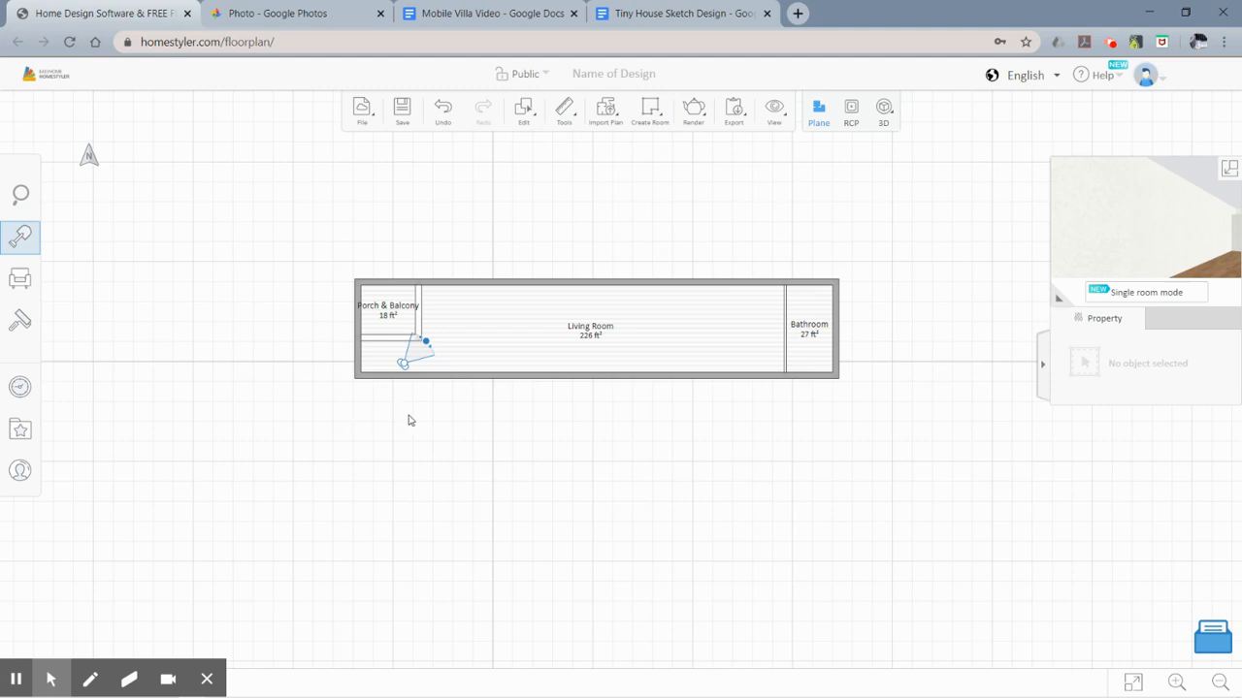
Look through the construction element categories and the furniture catalog's categories down to People and Animals.
left_click(19, 240)
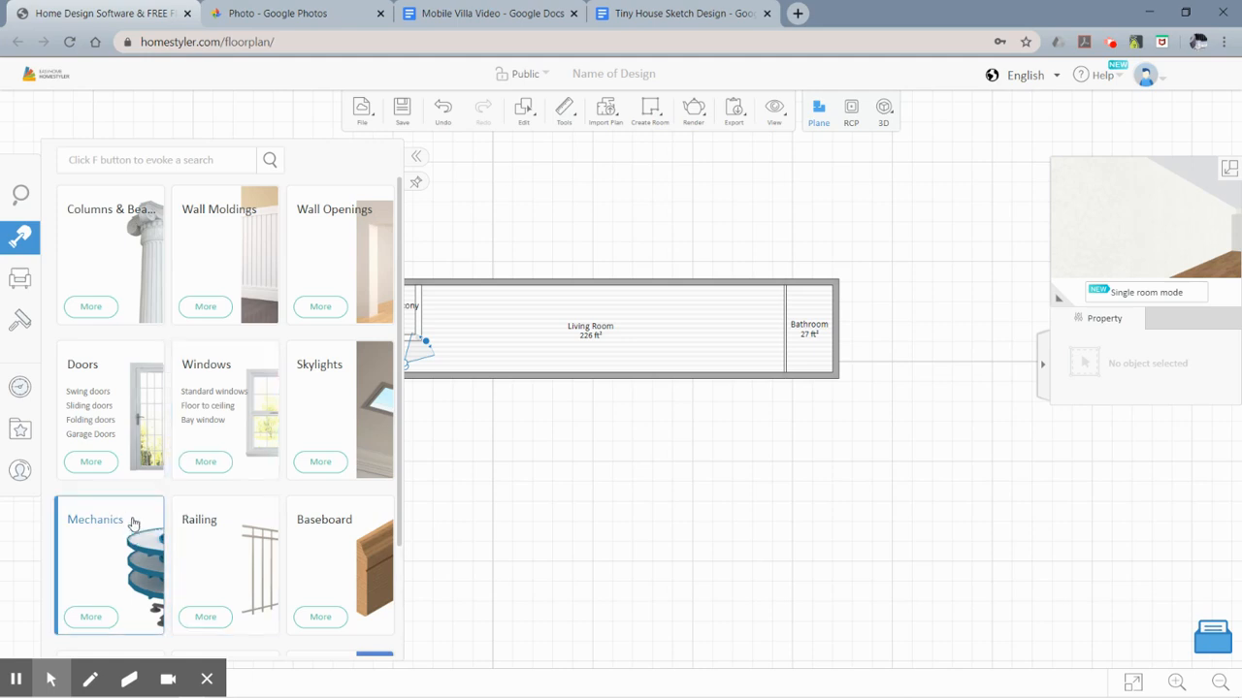
scroll(194, 524, "down", 2)
scroll(299, 515, "up", 2)
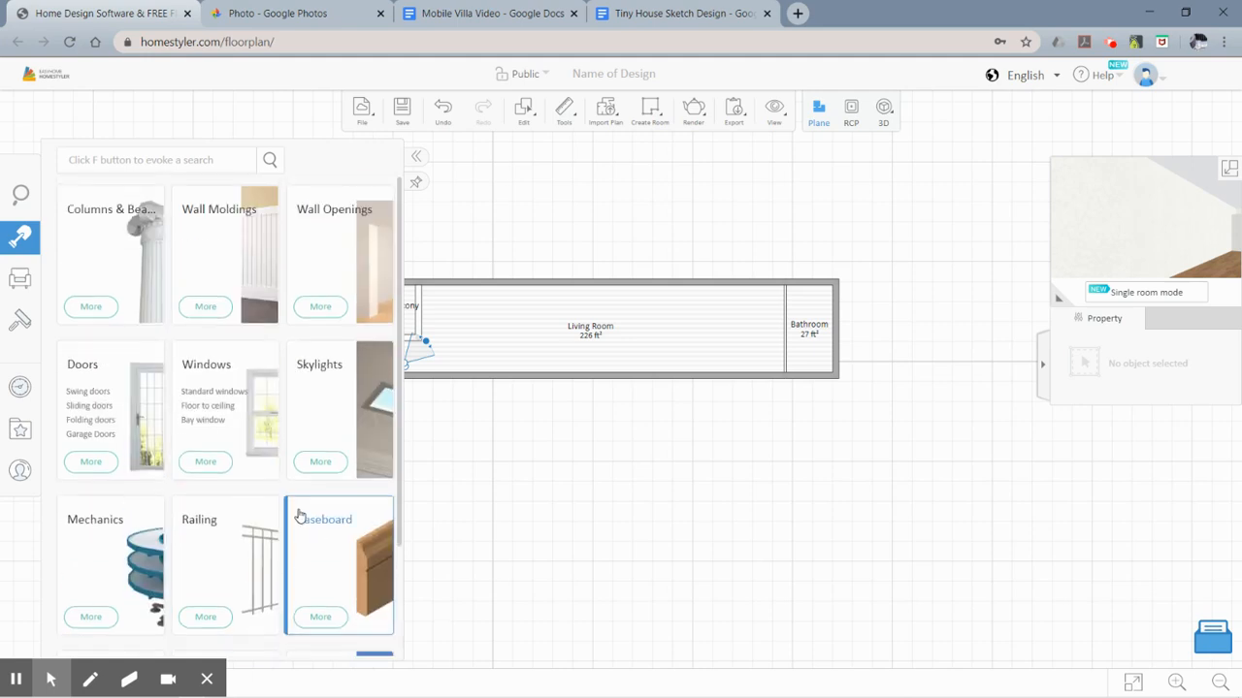
scroll(299, 515, "down", 2)
left_click(19, 278)
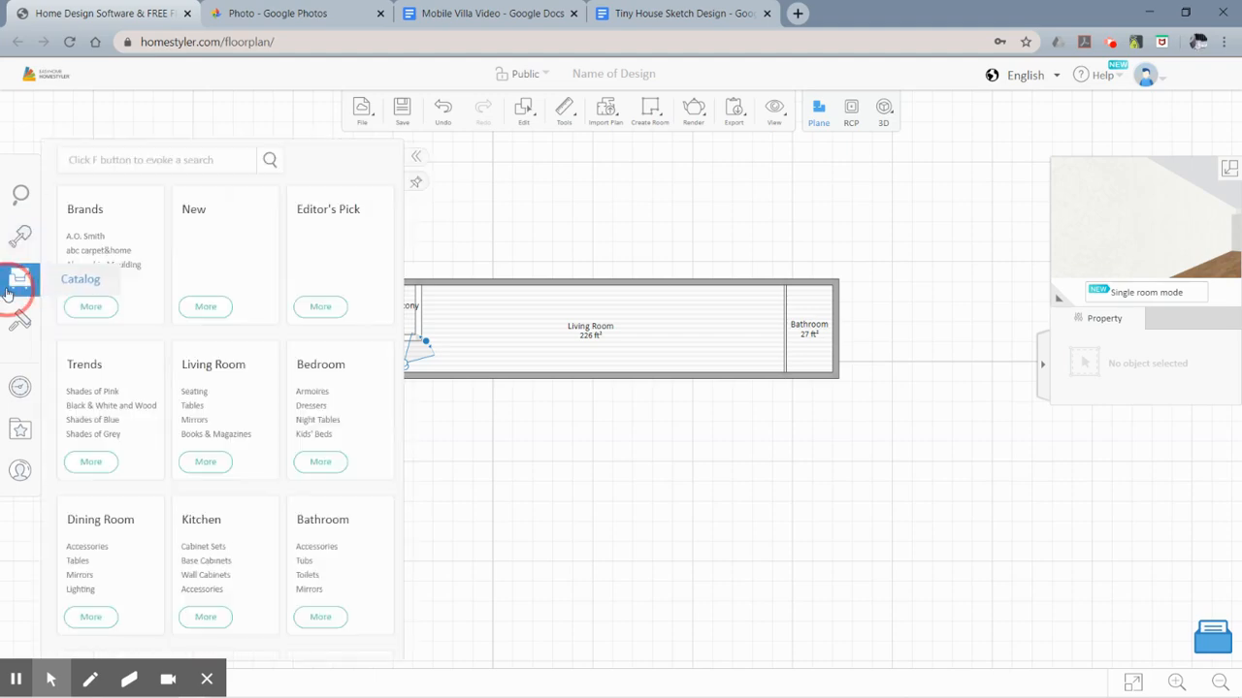
scroll(204, 513, "down", 5)
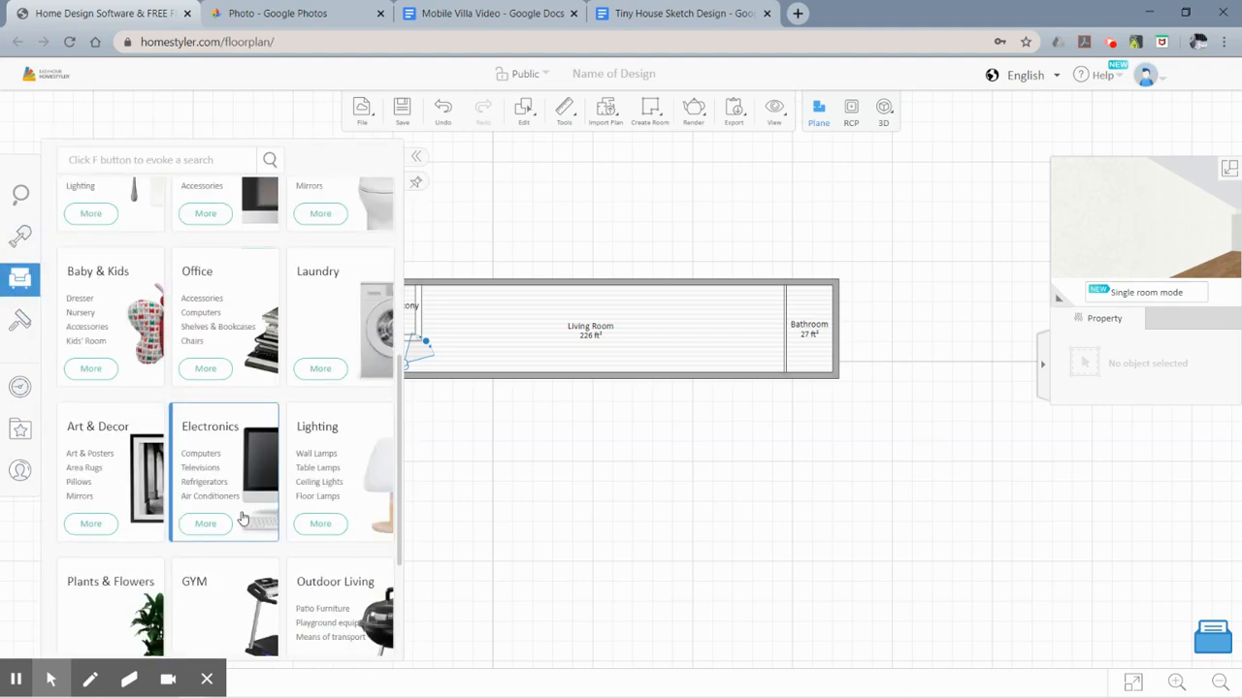
scroll(243, 519, "down", 1)
scroll(228, 536, "down", 1)
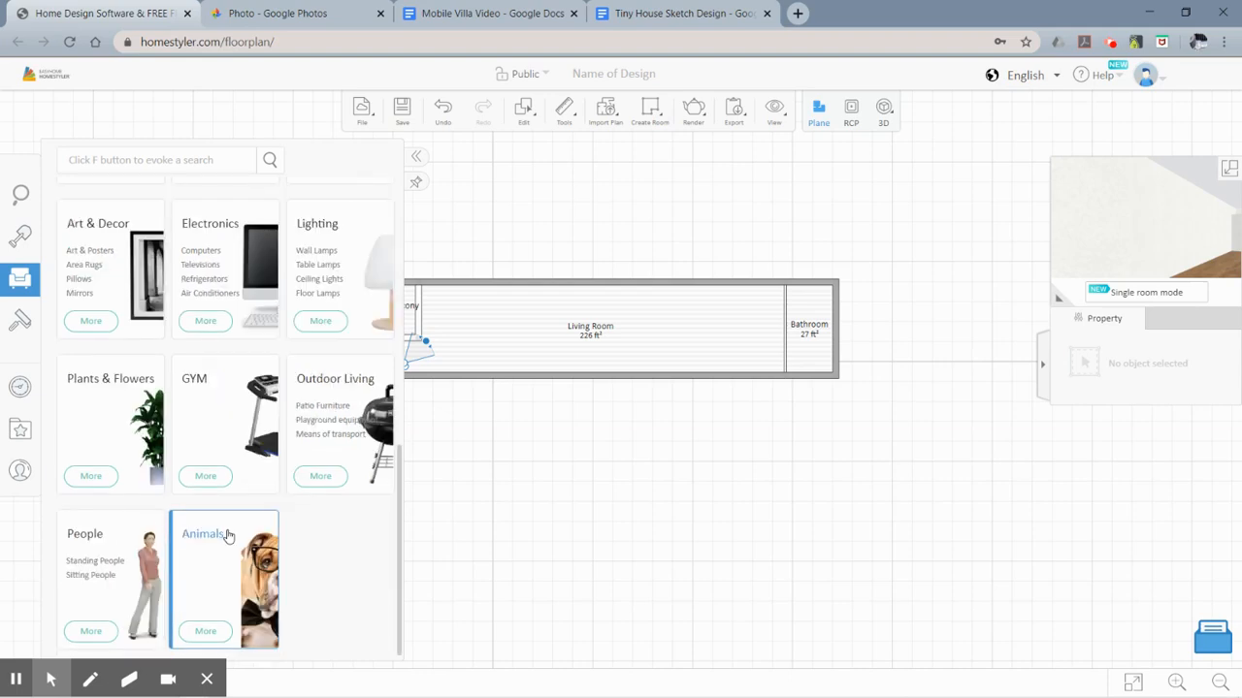
scroll(228, 537, "up", 2)
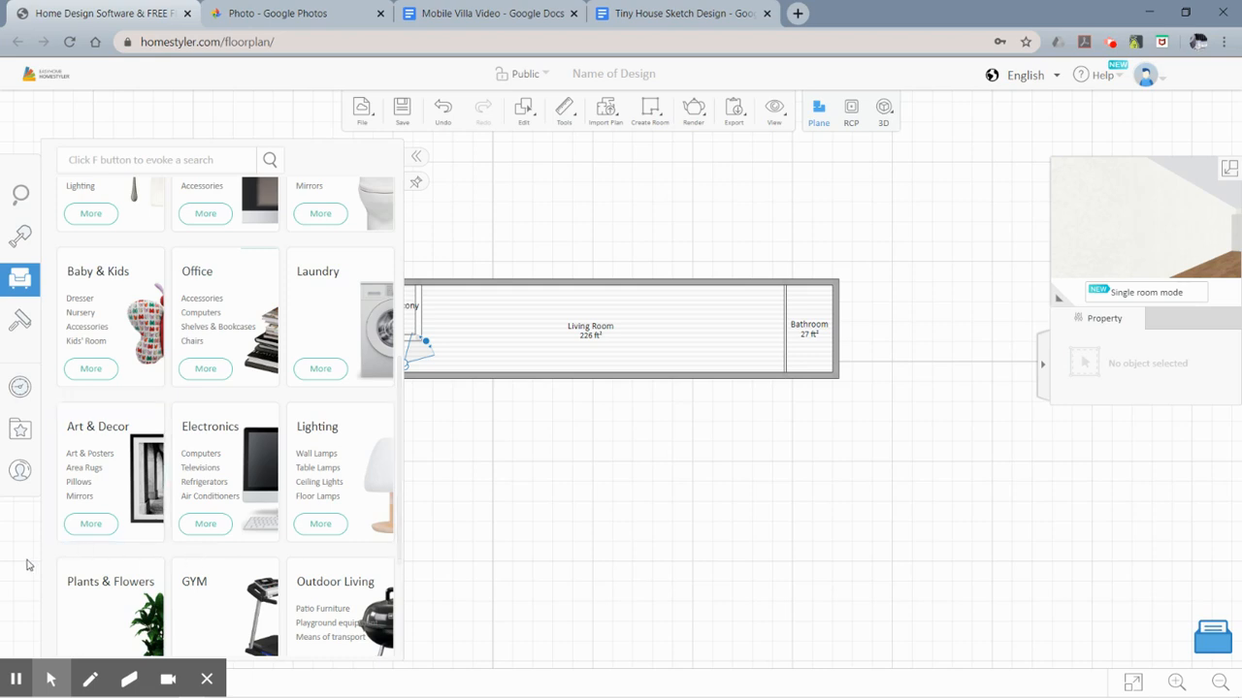
Search the catalog for "curtain", look through the curtain models, and return to the floor plan.
left_click(124, 163)
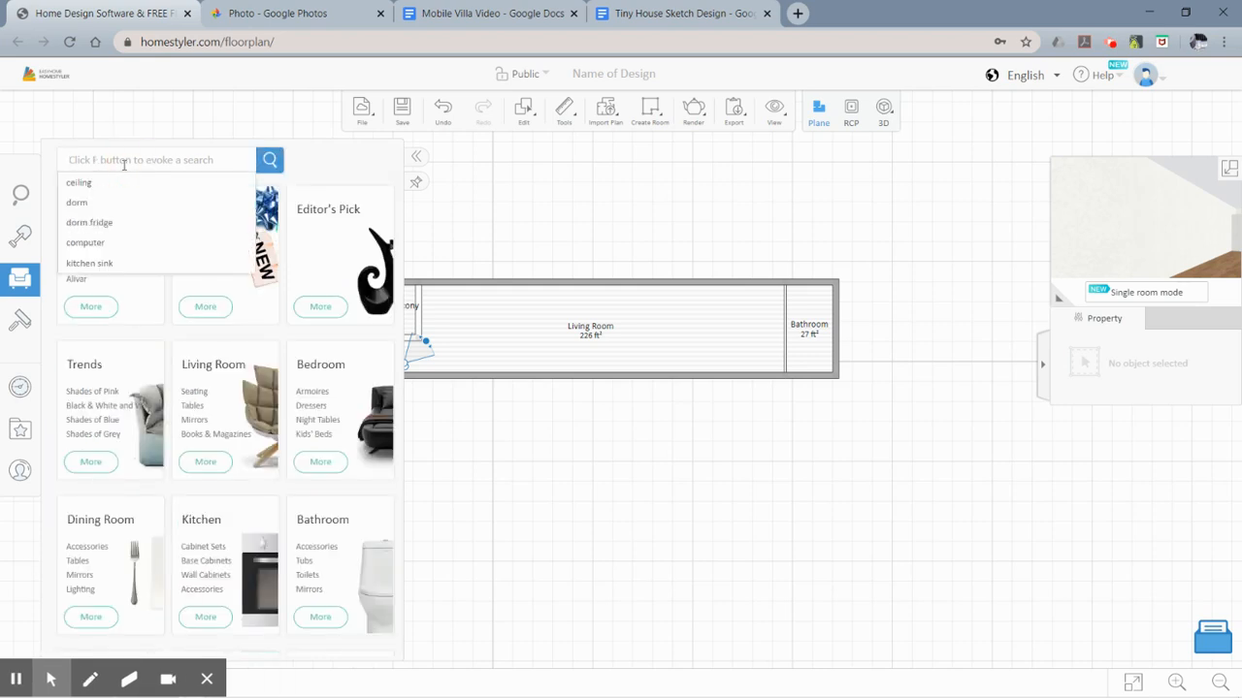
type("curtain")
key("Return")
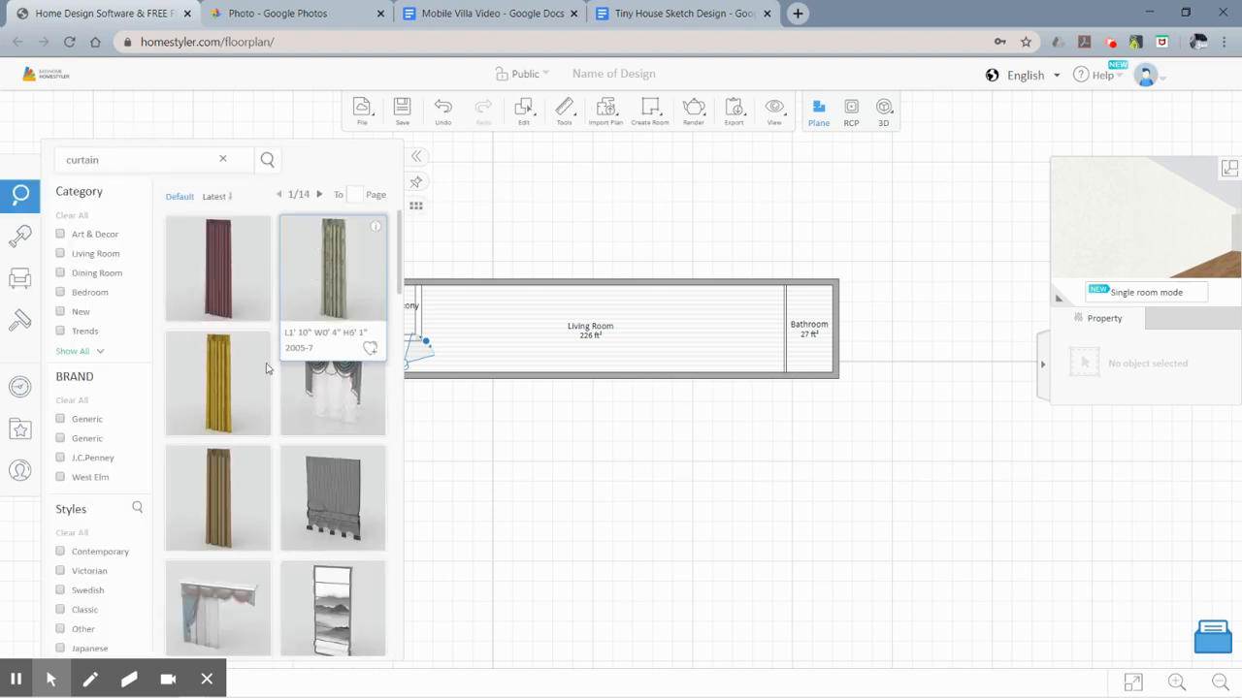
scroll(344, 440, "down", 1)
scroll(343, 440, "down", 1)
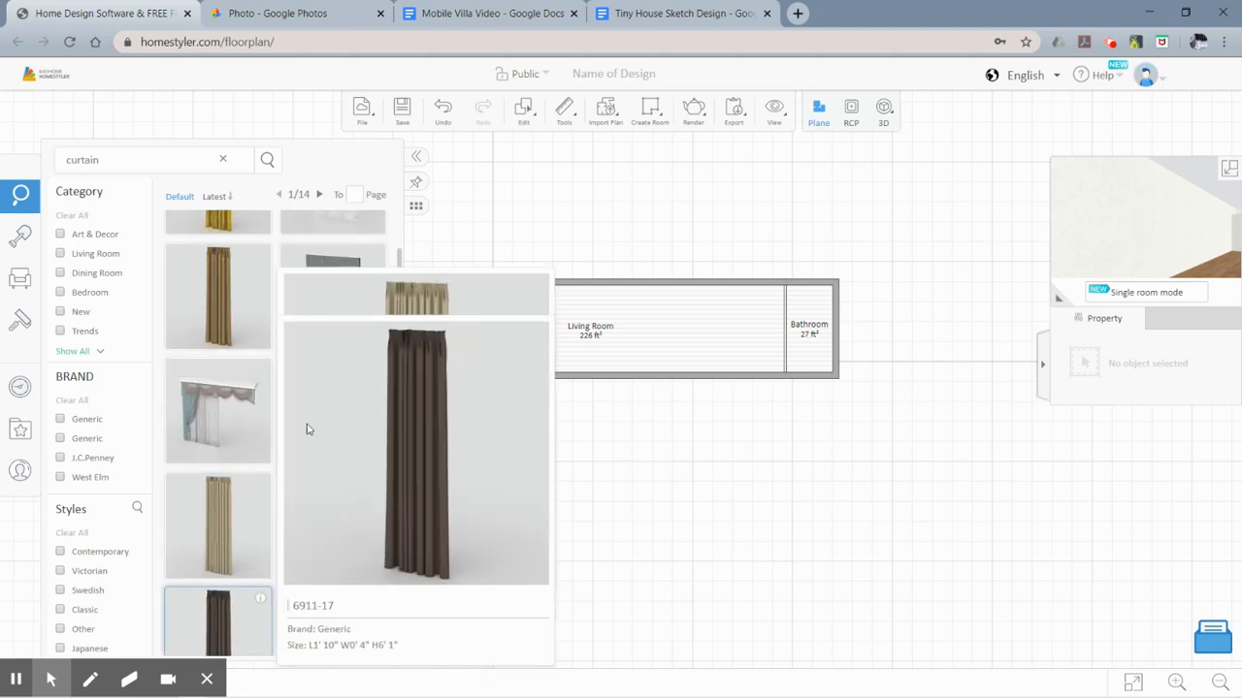
mouse_move(233, 373)
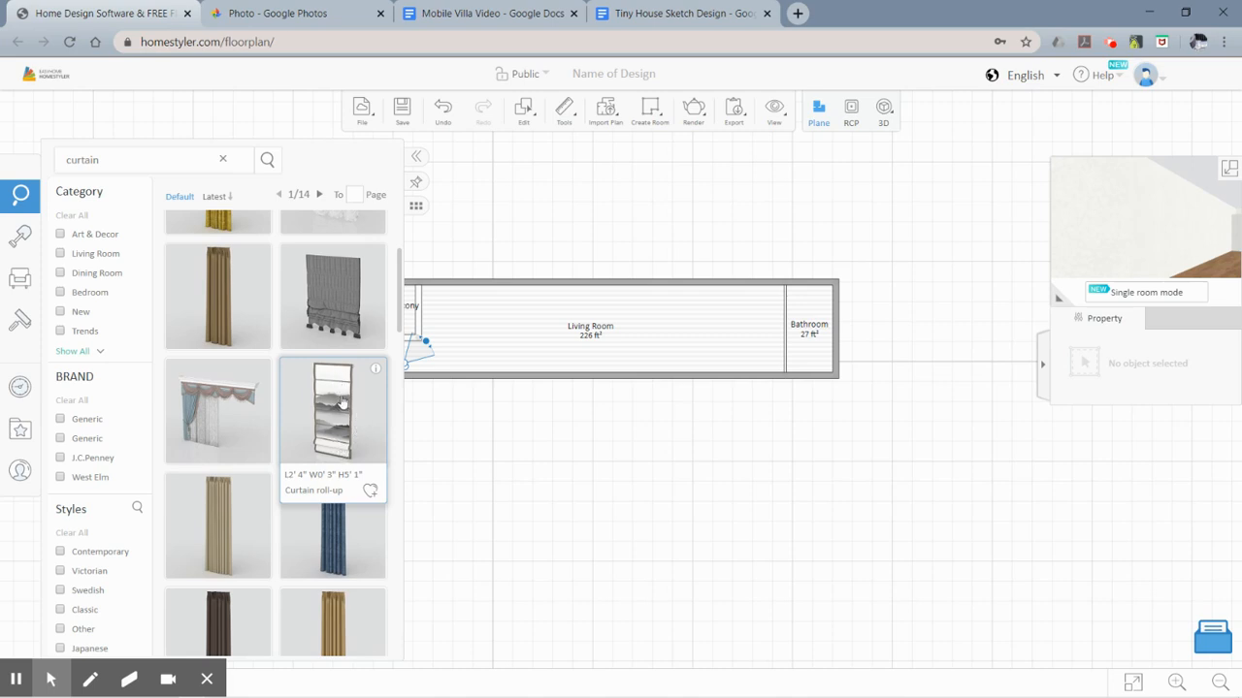
scroll(343, 397, "down", 2)
scroll(343, 394, "up", 2)
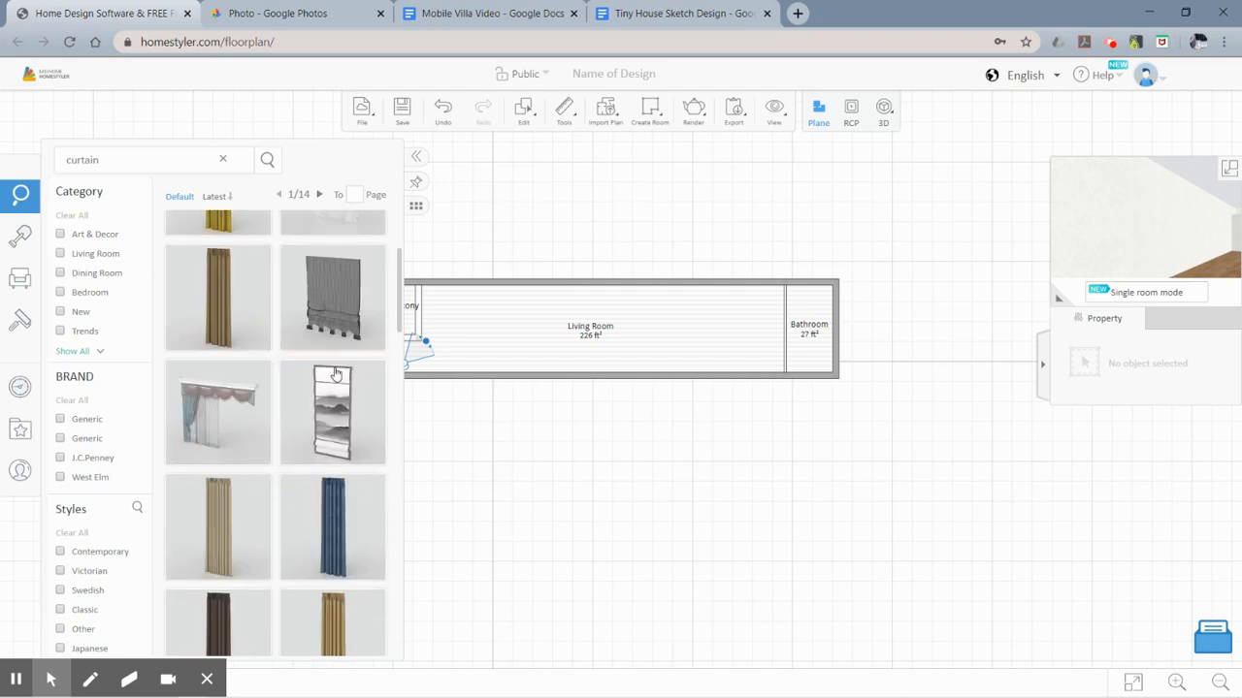
scroll(428, 459, "down", 2)
scroll(485, 446, "up", 2)
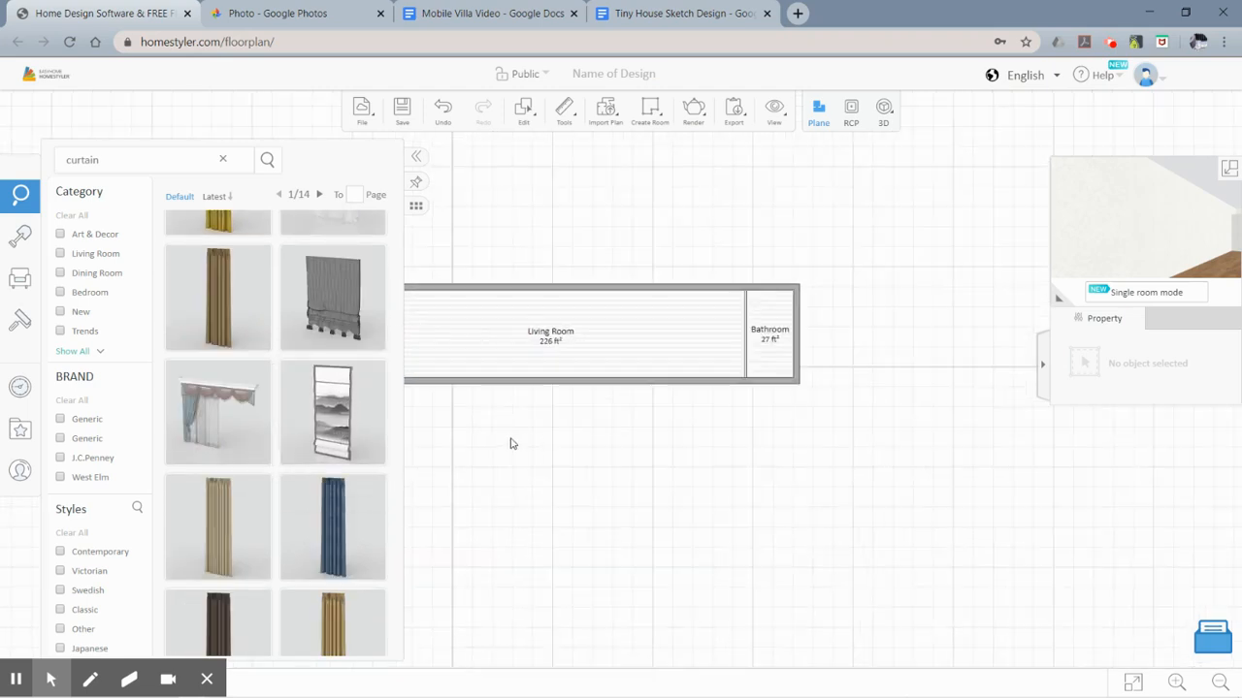
left_click(543, 476)
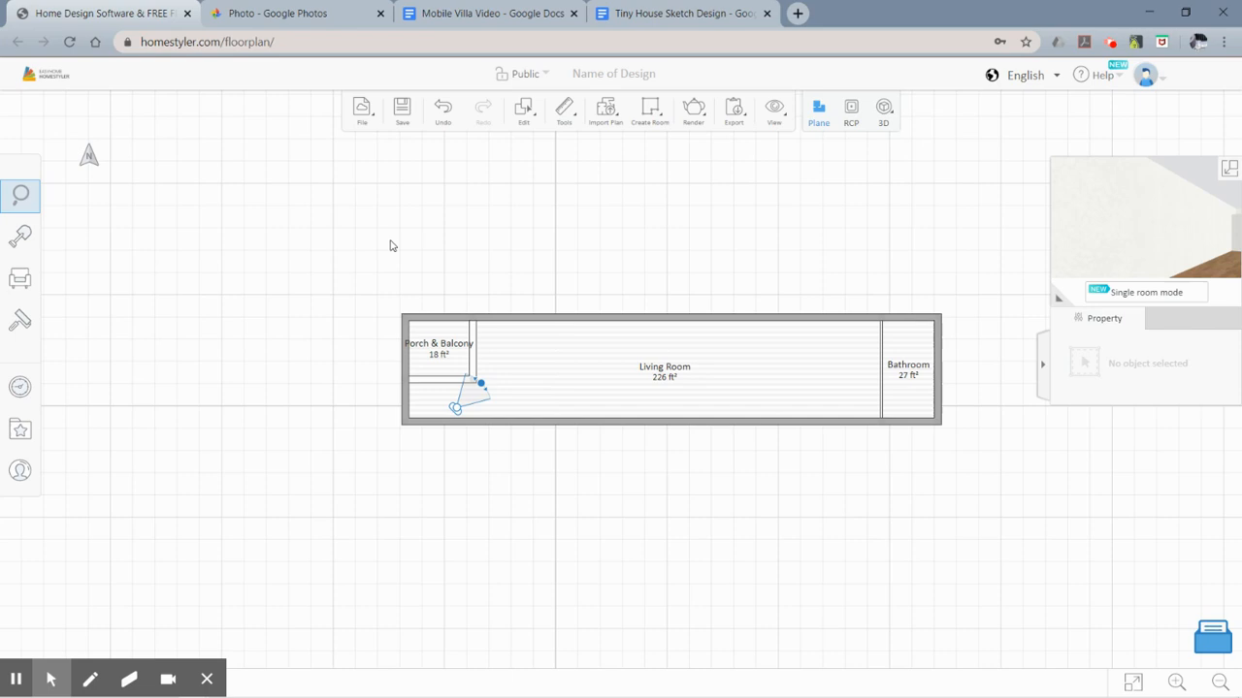
Save the design as a new public design named "THT-MsGvideo1".
mouse_move(357, 129)
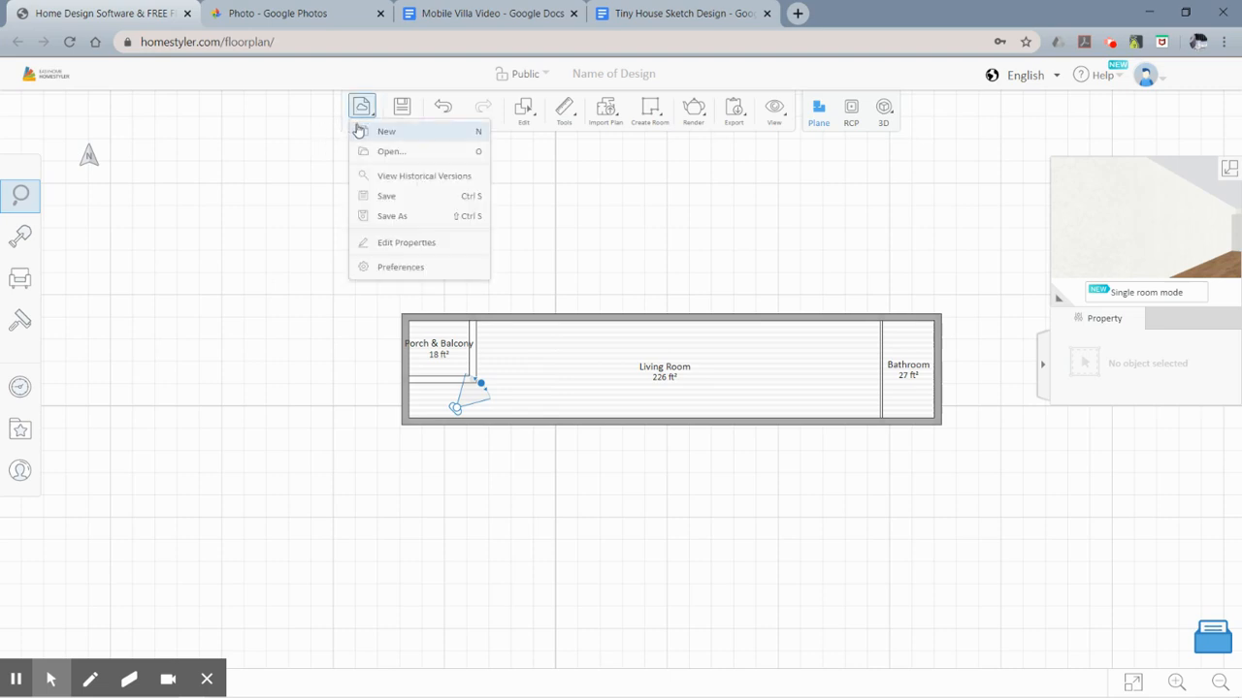
left_click(372, 219)
type("TH")
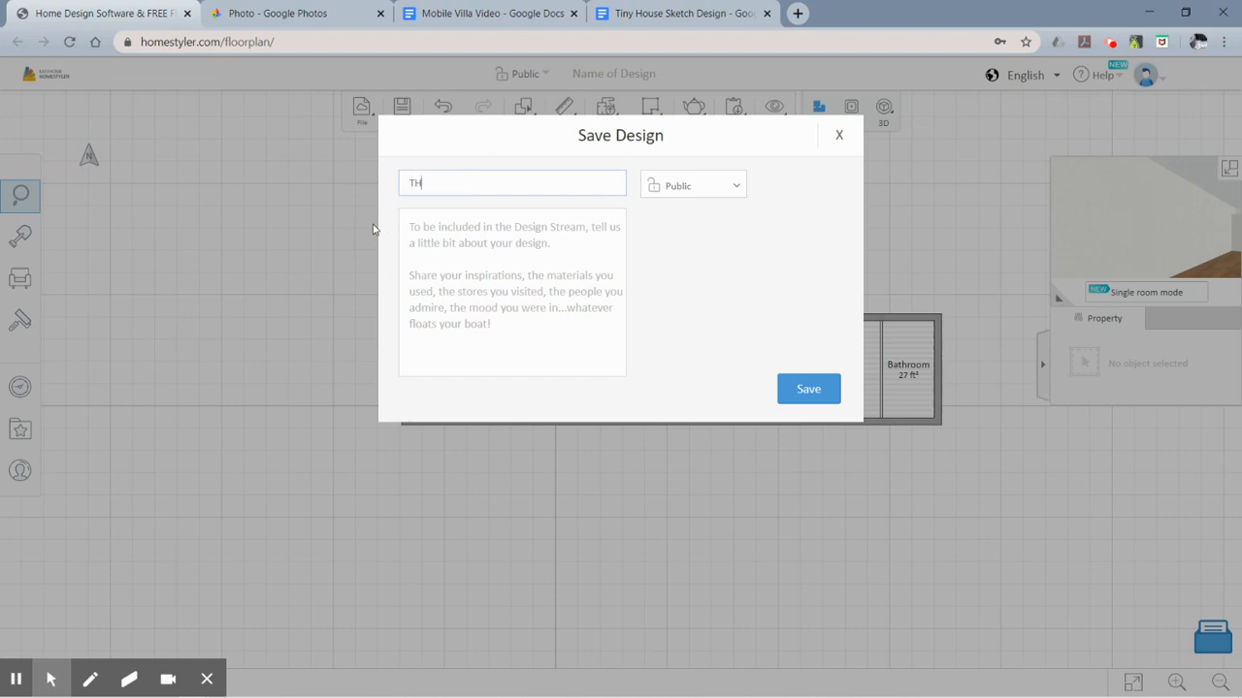
type("T-MsGvideo1")
left_click(798, 381)
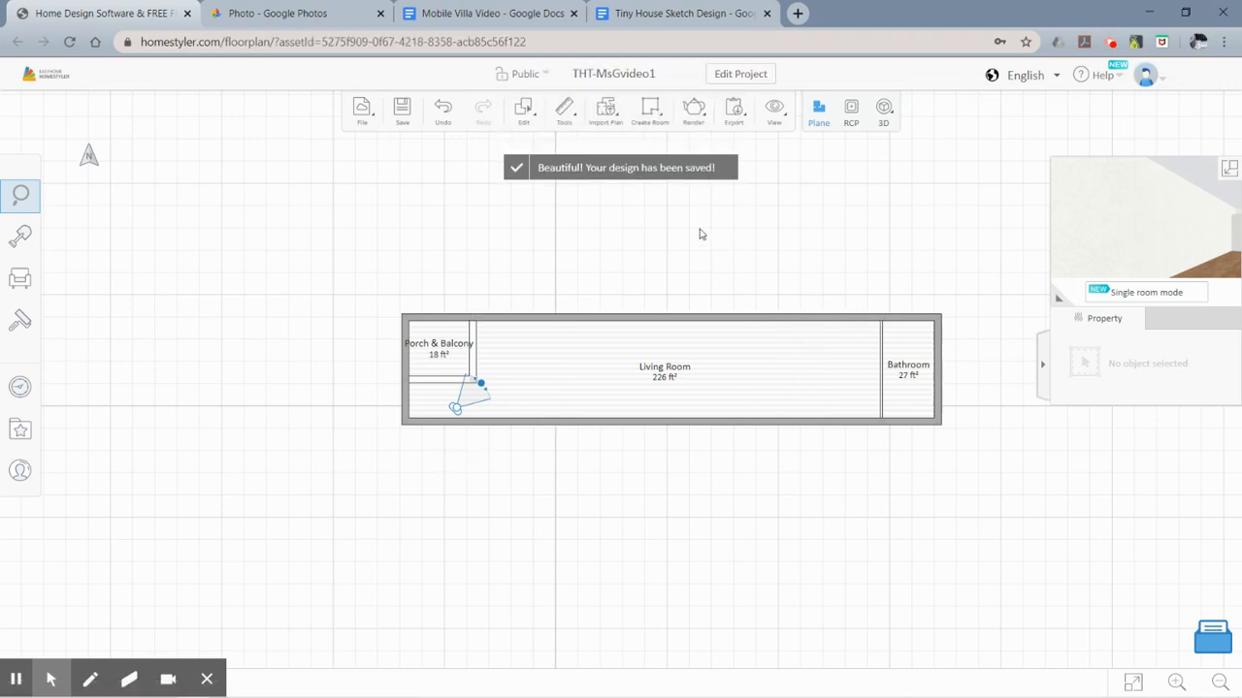
Try deleting the upper outer wall segment of the Porch & Balcony and undo the deletion.
left_click(433, 318)
key("Delete")
left_click(405, 335)
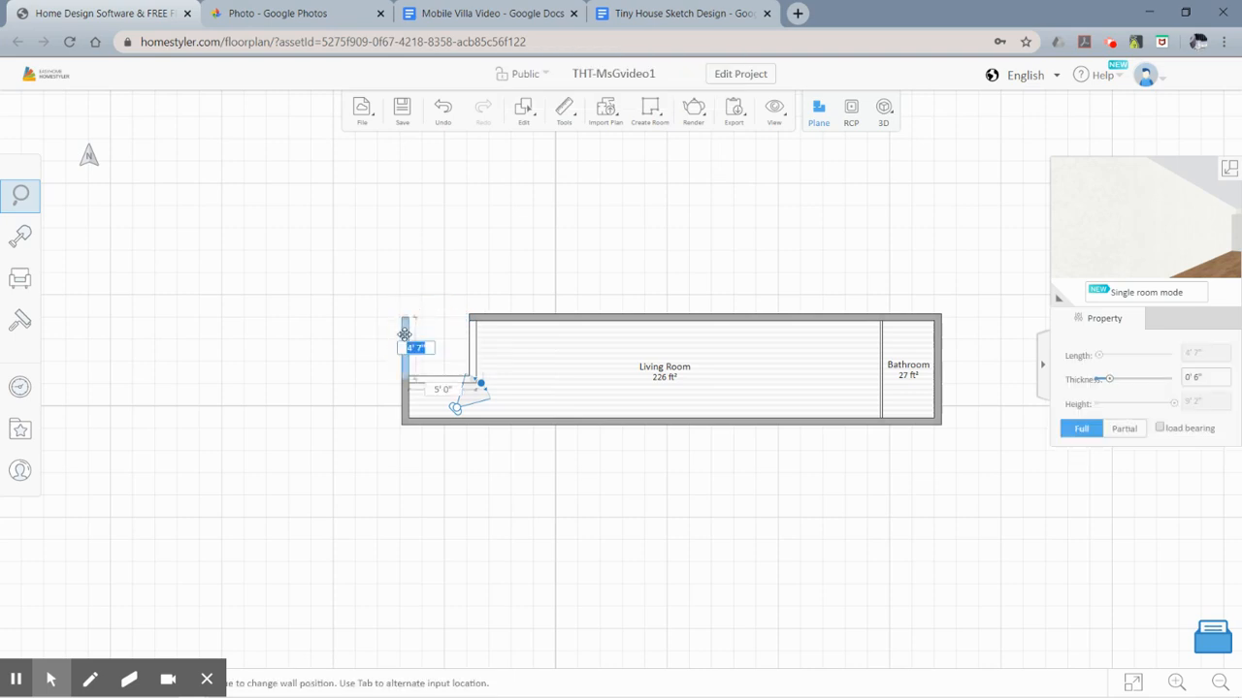
key("ctrl+z")
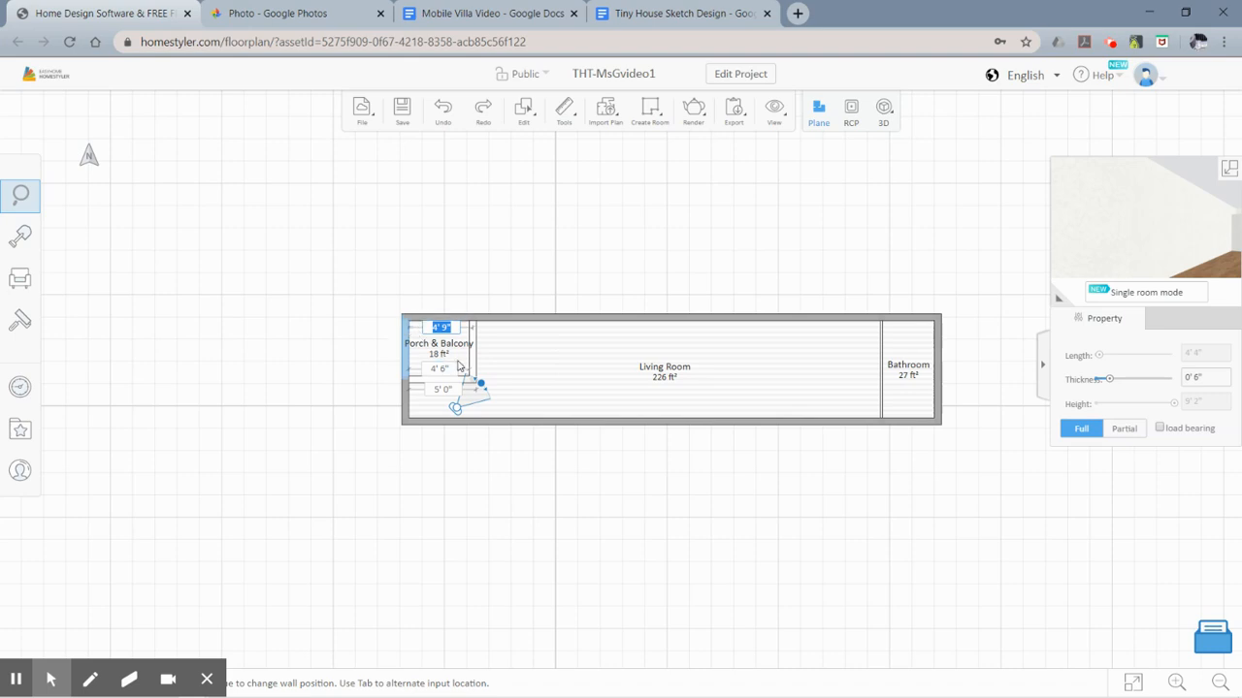
Make the upper outer wall of the Porch & Balcony a partial wall with a height of 6'.
left_click(446, 311)
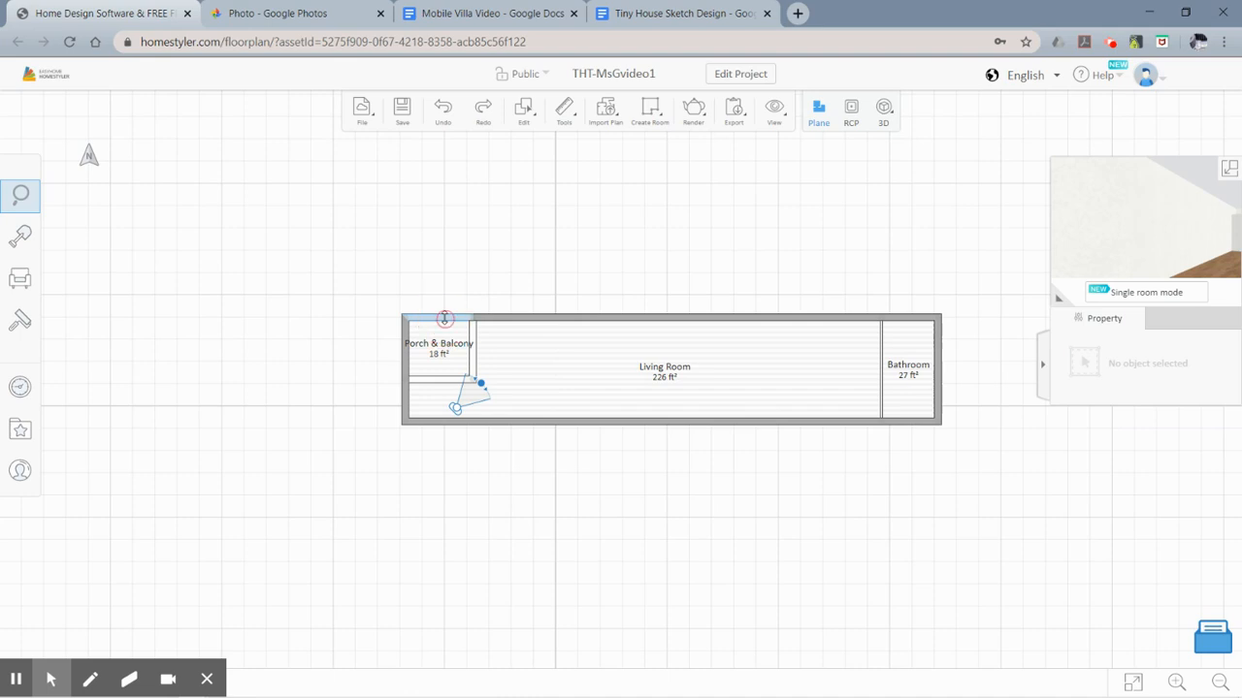
left_click(445, 318)
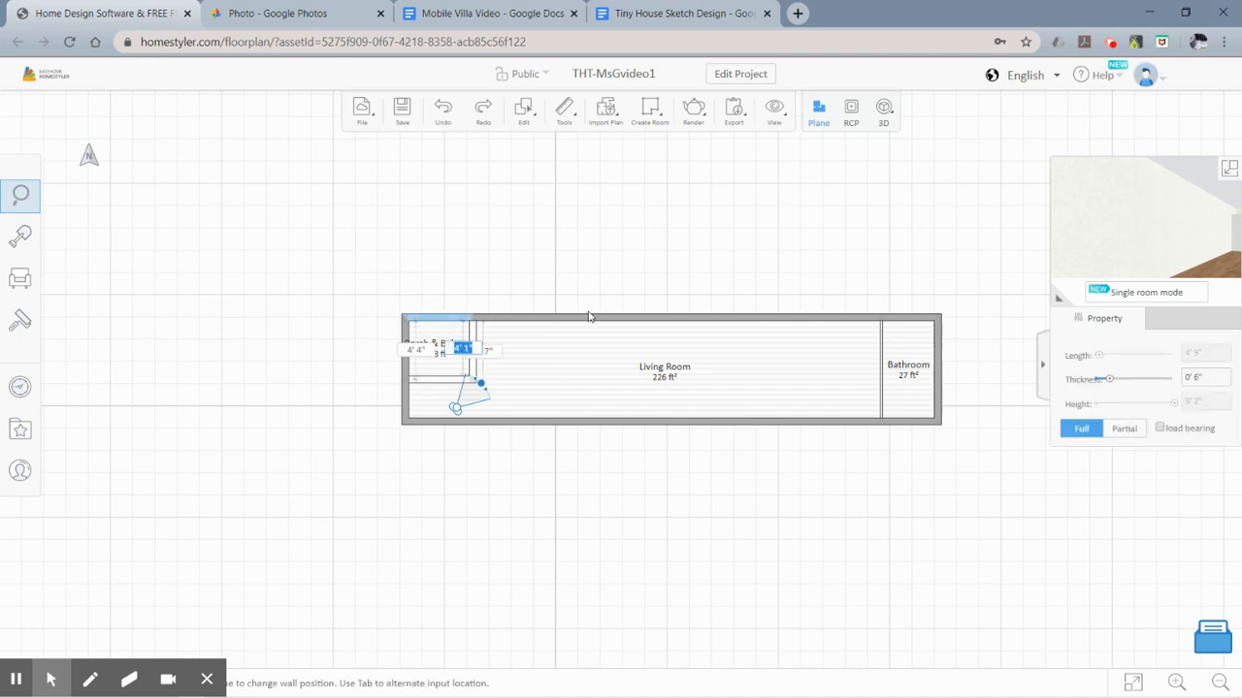
left_click(1120, 427)
triple_click(1200, 404)
type("6")
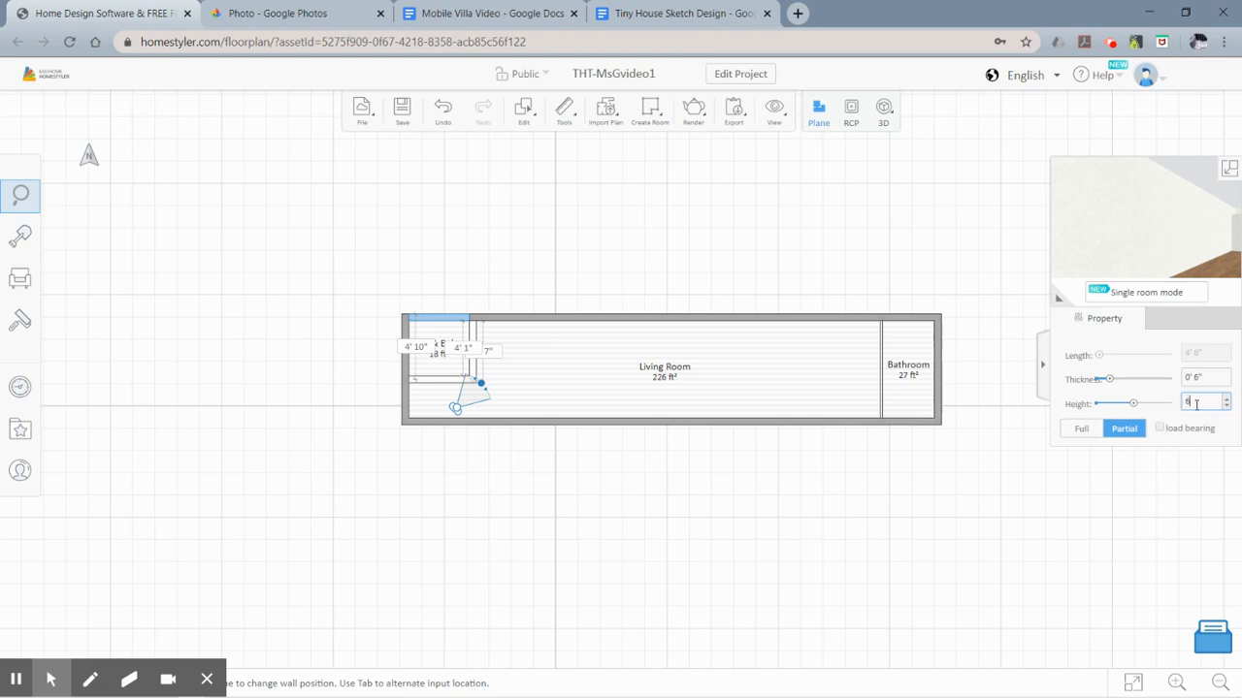
type("'")
Make the left outer wall segment of the Porch & Balcony a partial wall with a height of 6'.
left_click(406, 362)
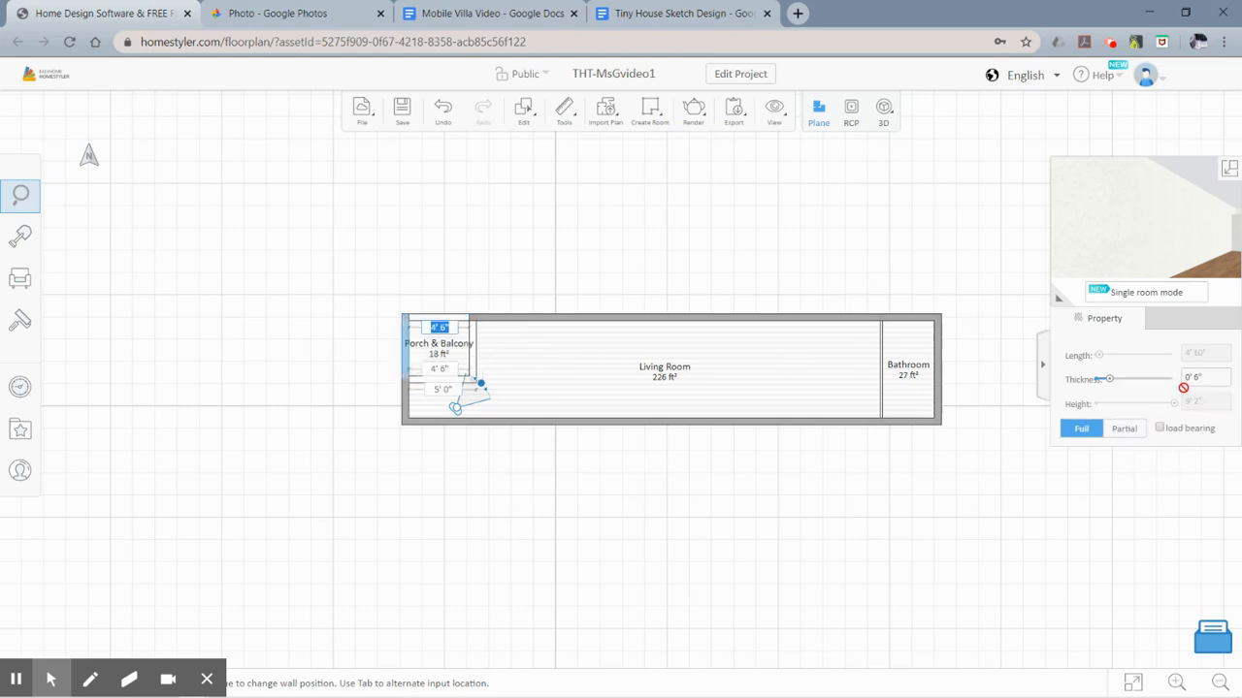
left_click(1128, 428)
triple_click(1196, 403)
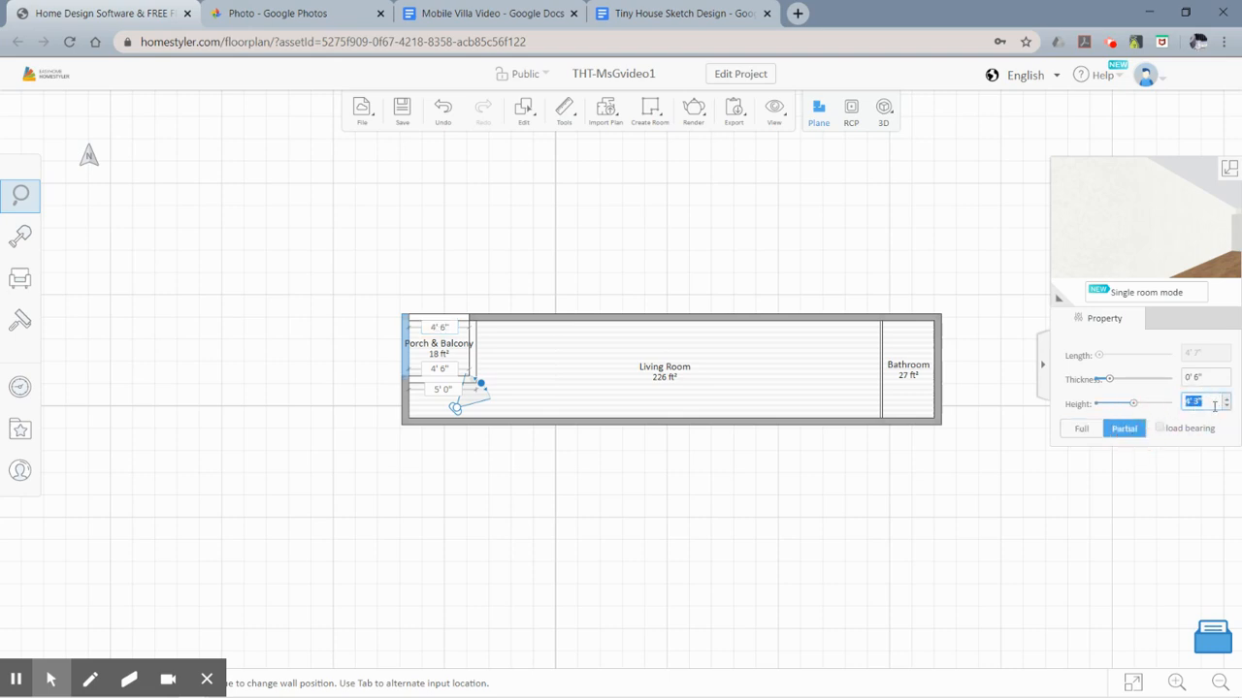
type("6")
key("Return")
left_click(571, 269)
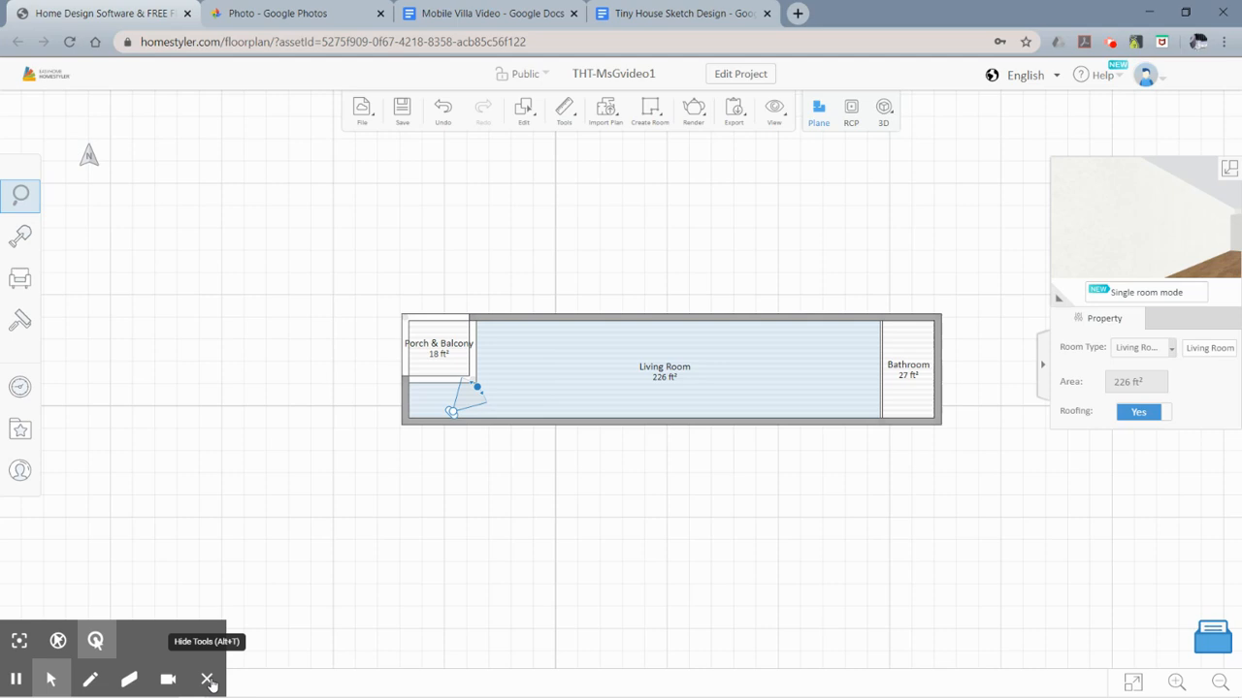
left_click(207, 680)
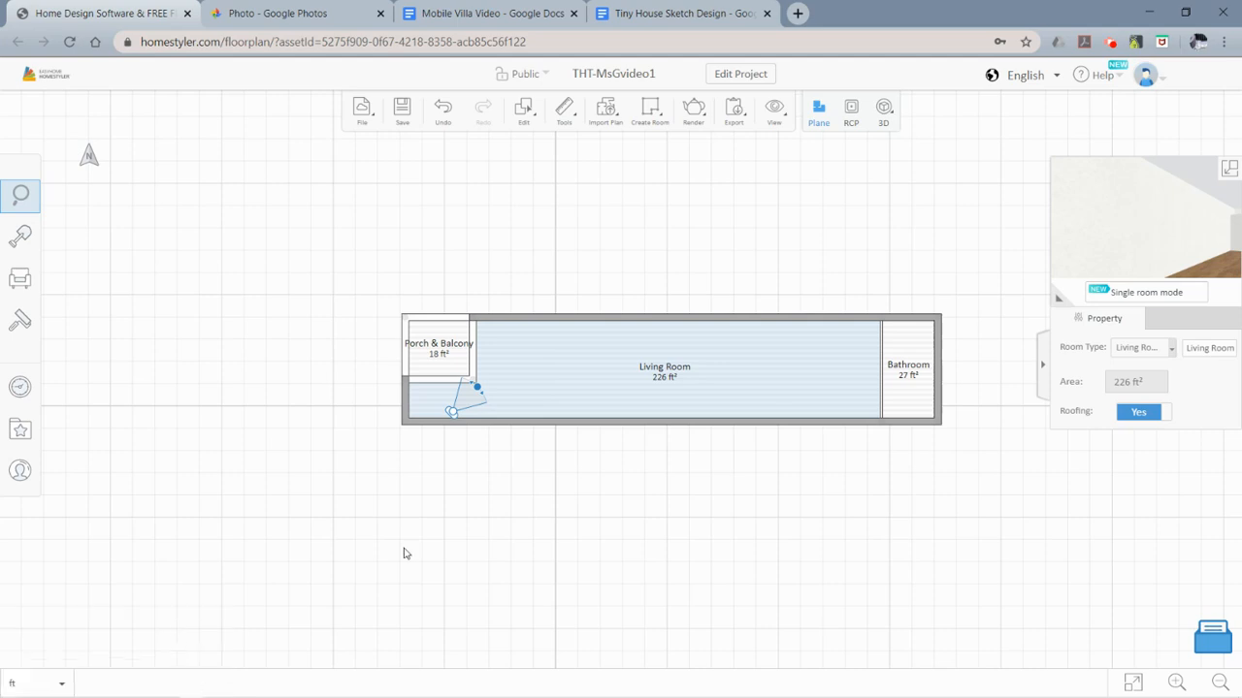